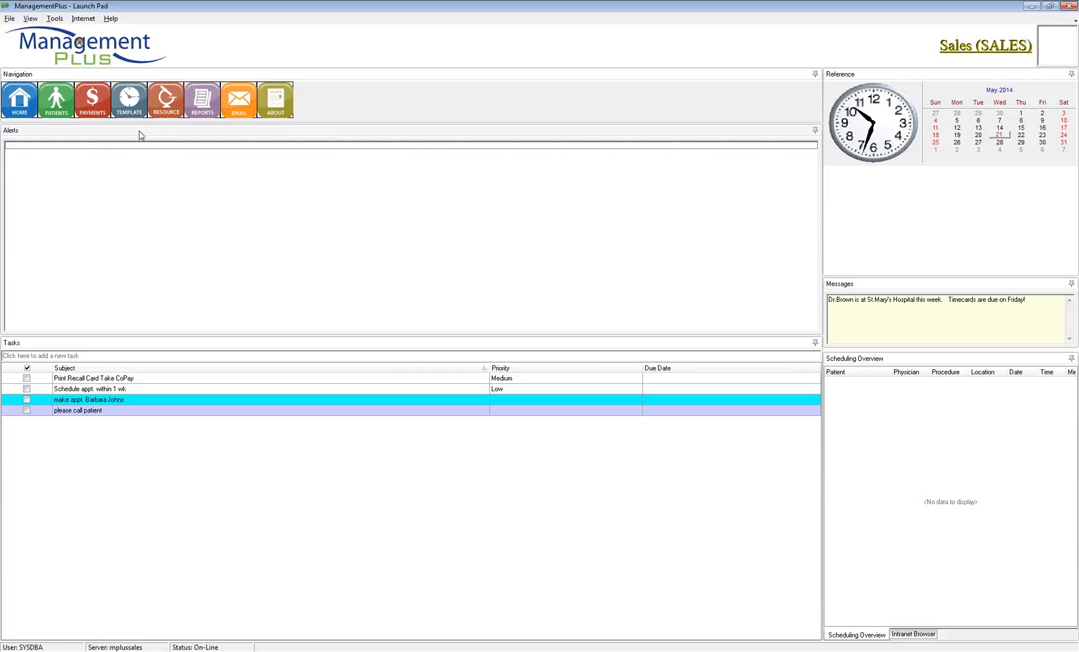
Step: Browse the main program command menu, then close it without opening a patient
{"action": "left_click", "coordinate": [10, 18]}
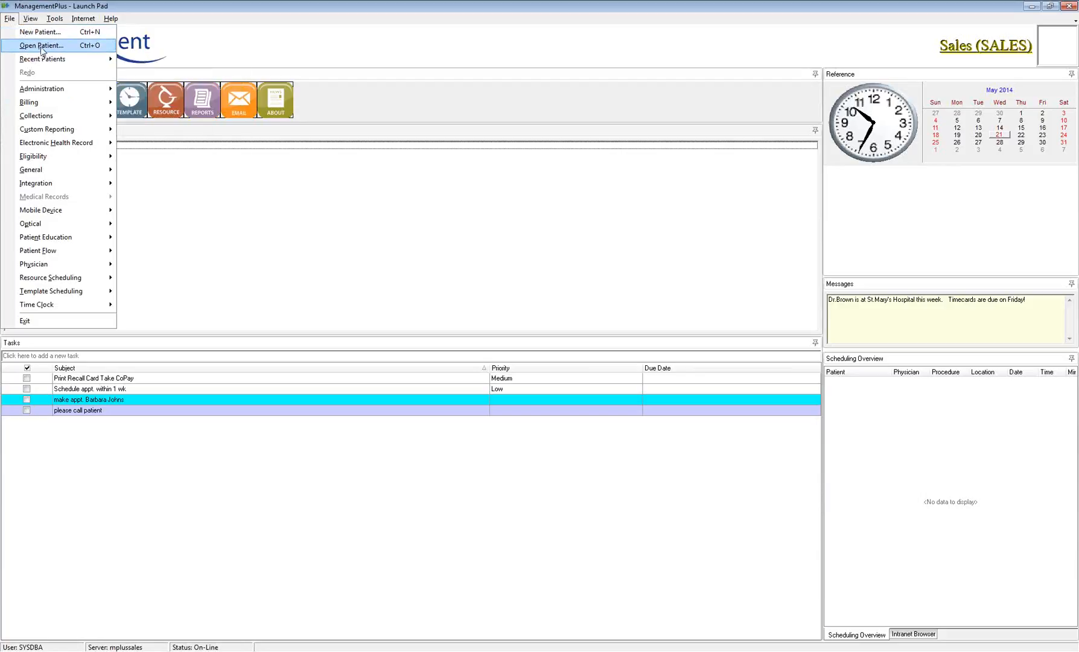
{"action": "mouse_move", "coordinate": [48, 60]}
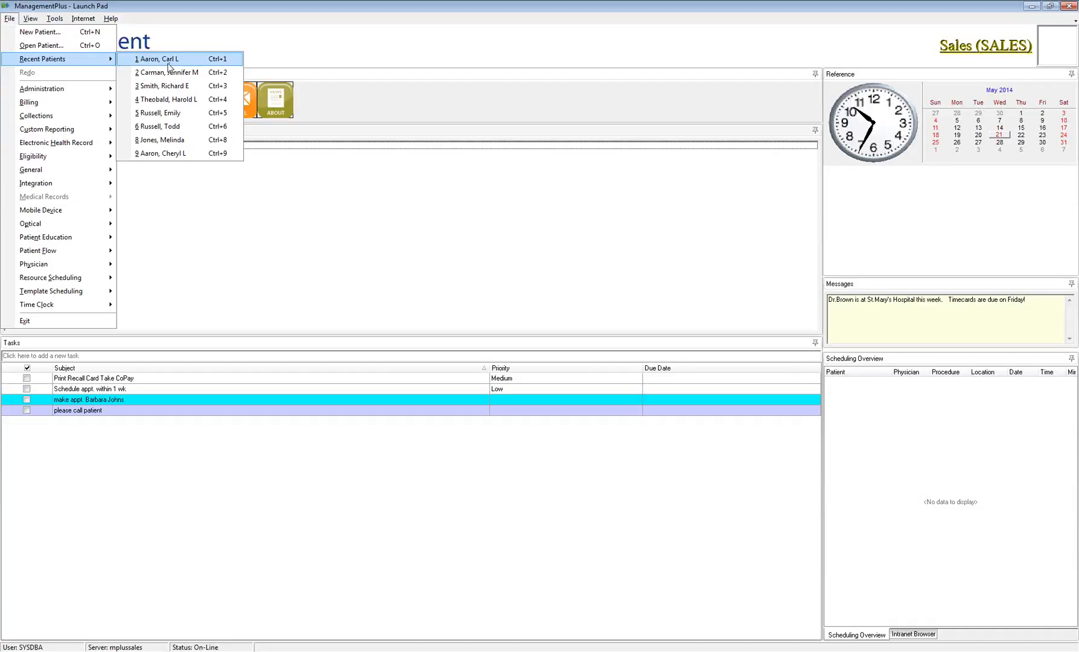
{"action": "key", "text": "Escape"}
{"action": "key", "text": "Escape"}
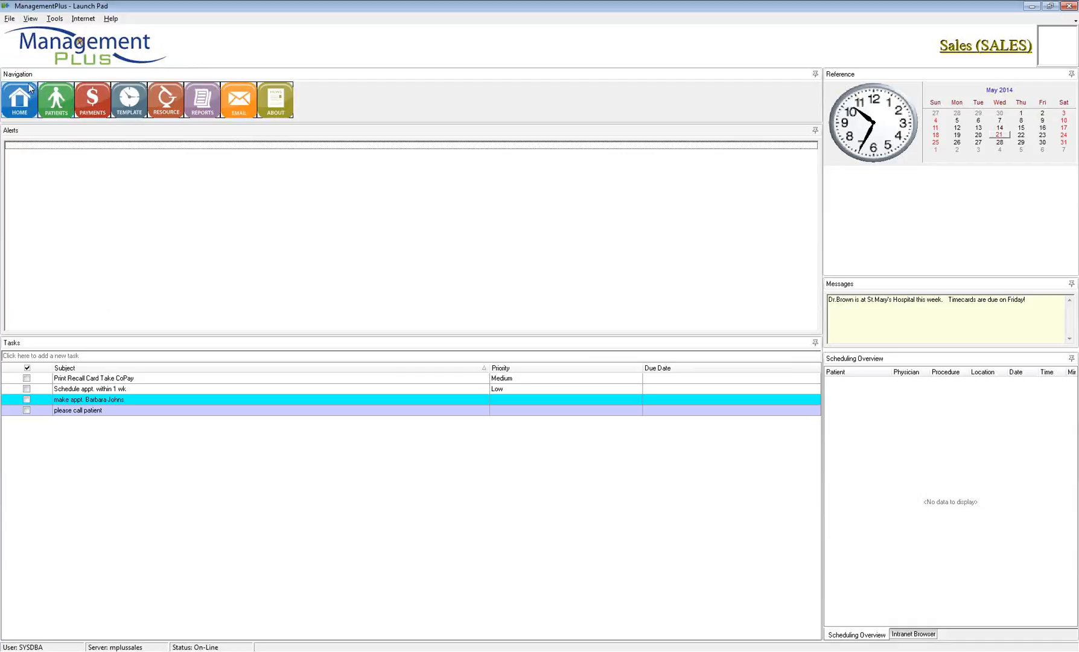
Step: Open Patient Selection, move it up-left, and enter the account number to search
{"action": "left_click", "coordinate": [62, 108]}
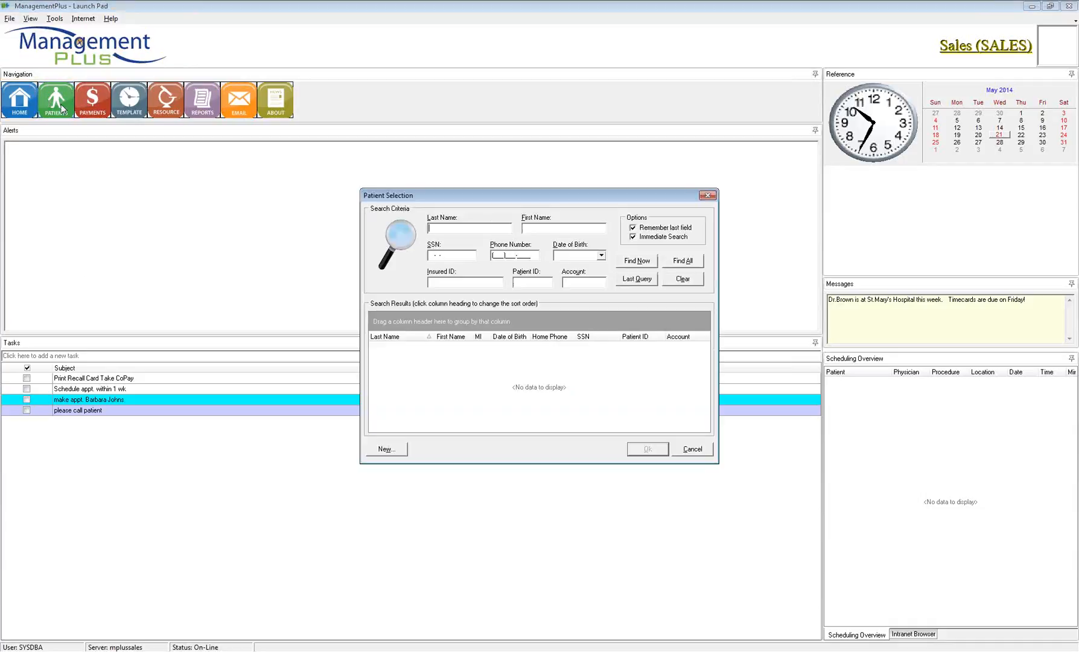
{"action": "left_click_drag", "start_coordinate": [439, 197], "coordinate": [374, 158]}
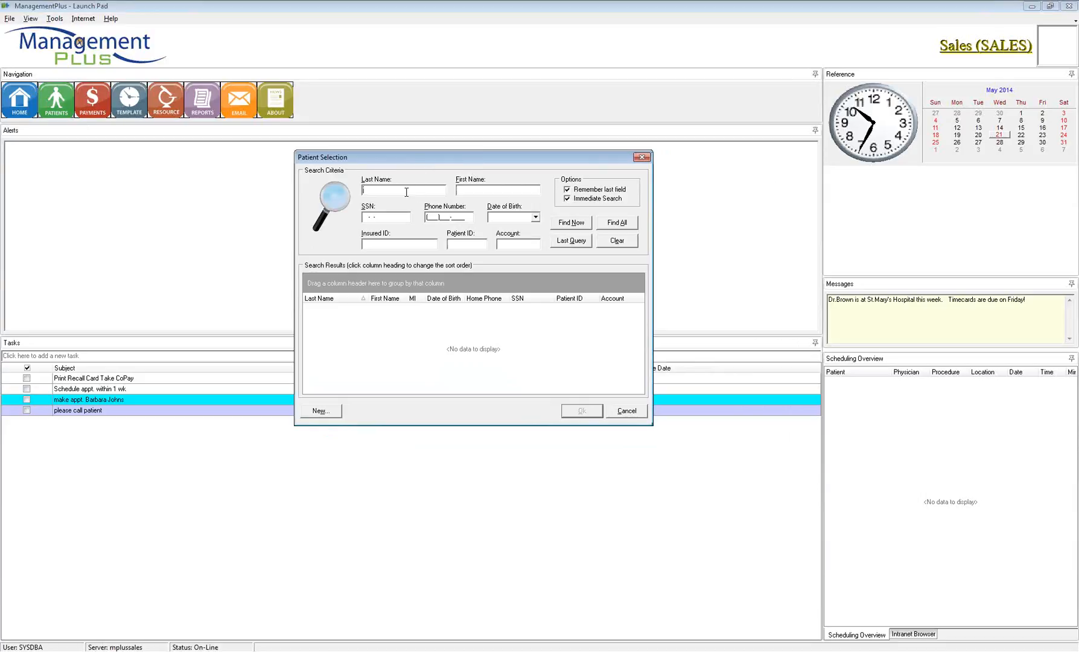
{"action": "key", "text": "Tab"}
{"action": "key", "text": "Tab"}
{"action": "key", "text": "Tab"}
{"action": "key", "text": "Tab"}
{"action": "left_click", "coordinate": [506, 237]}
{"action": "left_click", "coordinate": [470, 243]}
{"action": "type", "text": "135"}
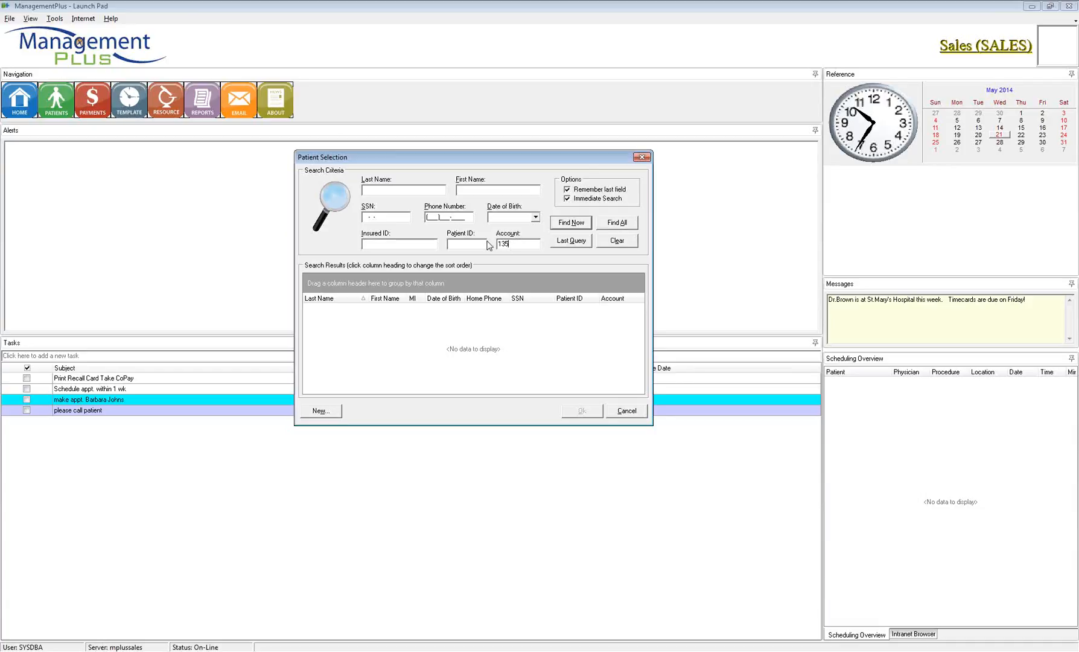
{"action": "double_click", "coordinate": [508, 244]}
{"action": "left_click", "coordinate": [567, 190]}
{"action": "left_click", "coordinate": [567, 190]}
{"action": "left_click_drag", "start_coordinate": [512, 243], "coordinate": [483, 243]}
Step: Delete the account number from the patient search criteria
{"action": "left_click", "coordinate": [409, 191]}
{"action": "double_click", "coordinate": [502, 244]}
{"action": "key", "text": "Delete"}
Step: Search using a partial last name and partial first name with Find Now
{"action": "left_click", "coordinate": [468, 190]}
{"action": "left_click", "coordinate": [435, 191]}
{"action": "type", "text": "smith"}
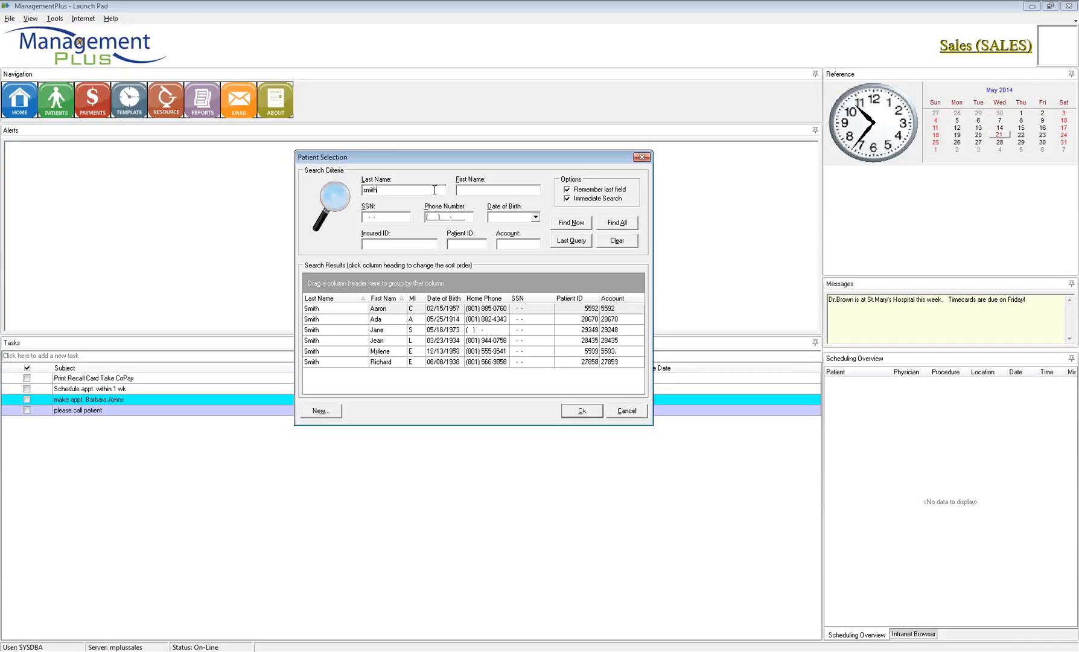
{"action": "key", "text": "BackSpace"}
{"action": "key", "text": "BackSpace"}
{"action": "key", "text": "BackSpace"}
{"action": "key", "text": "BackSpace"}
{"action": "key", "text": "BackSpace"}
{"action": "type", "text": "ca"}
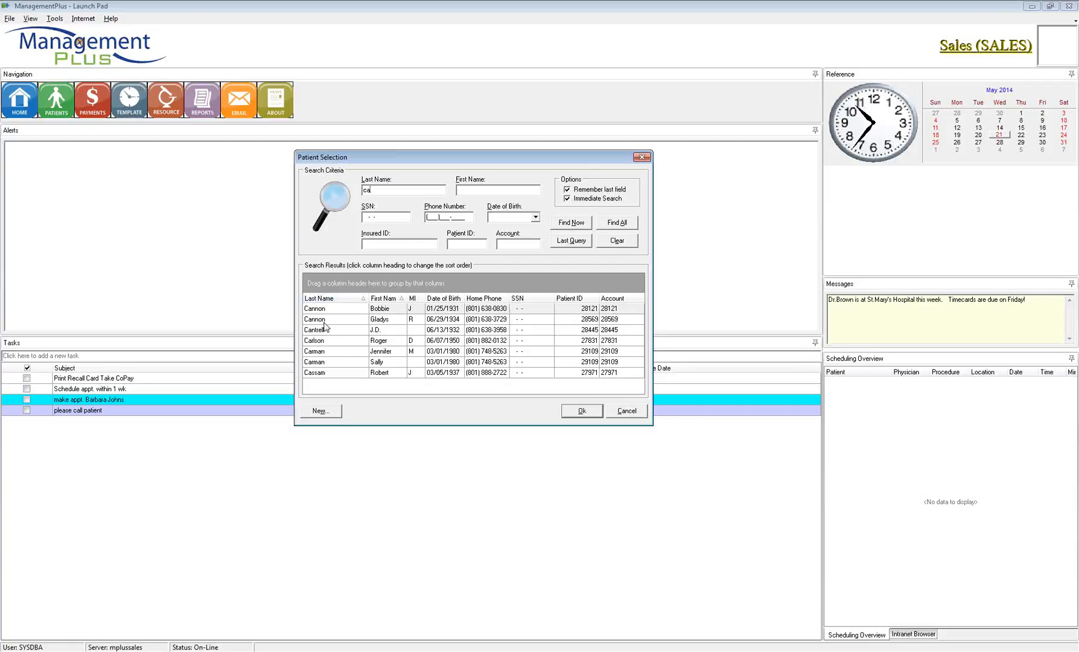
{"action": "left_click", "coordinate": [473, 188]}
{"action": "type", "text": "j"}
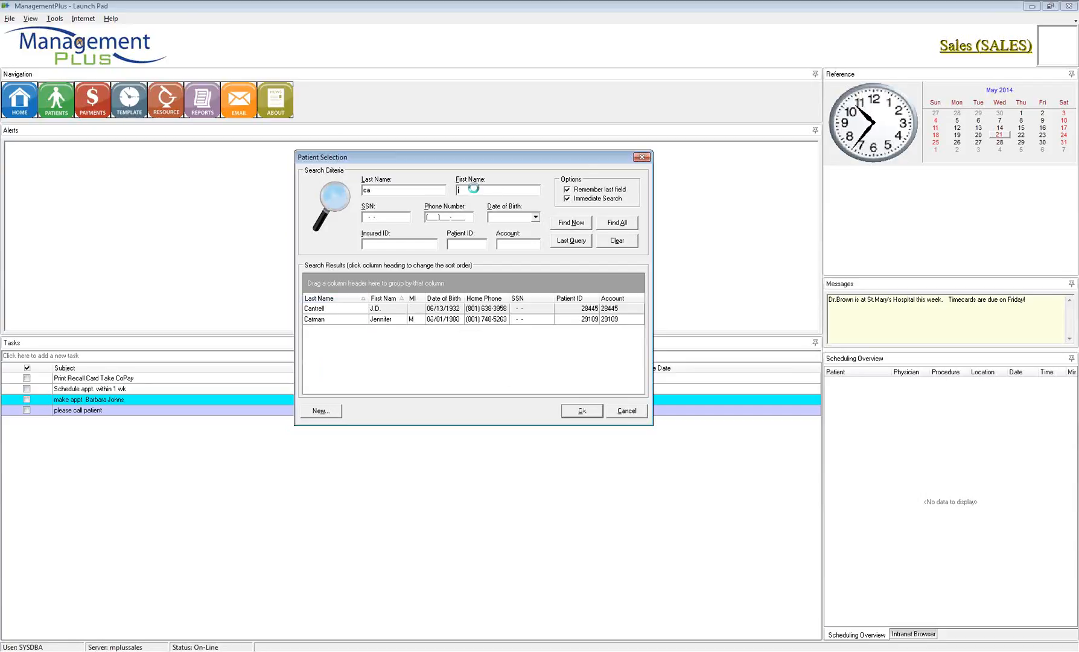
{"action": "type", "text": "en"}
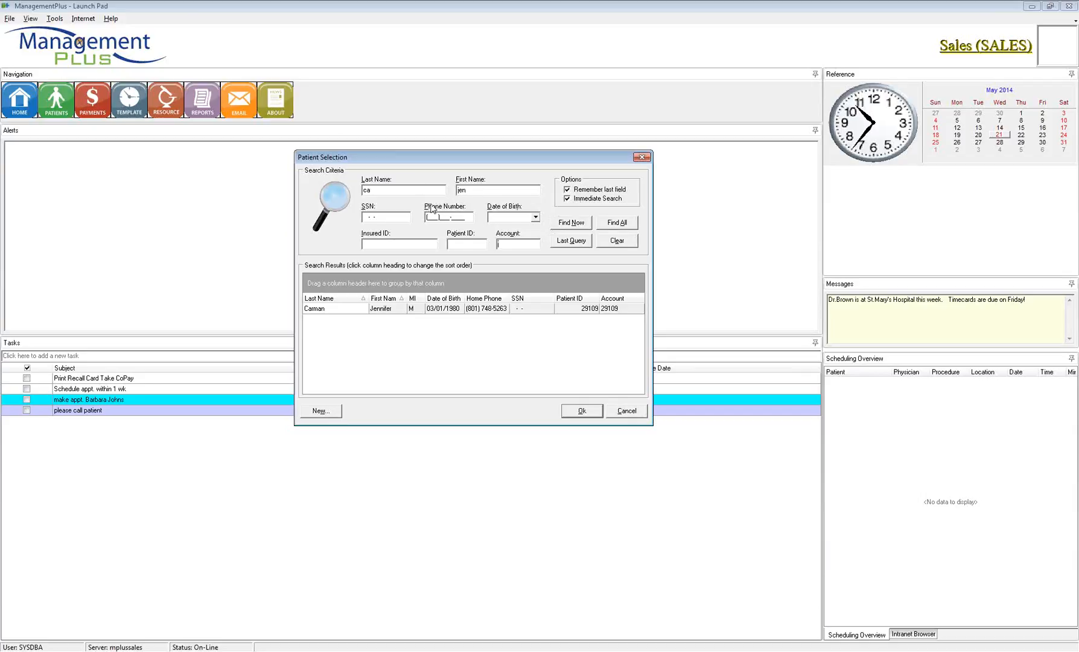
{"action": "left_click", "coordinate": [569, 223]}
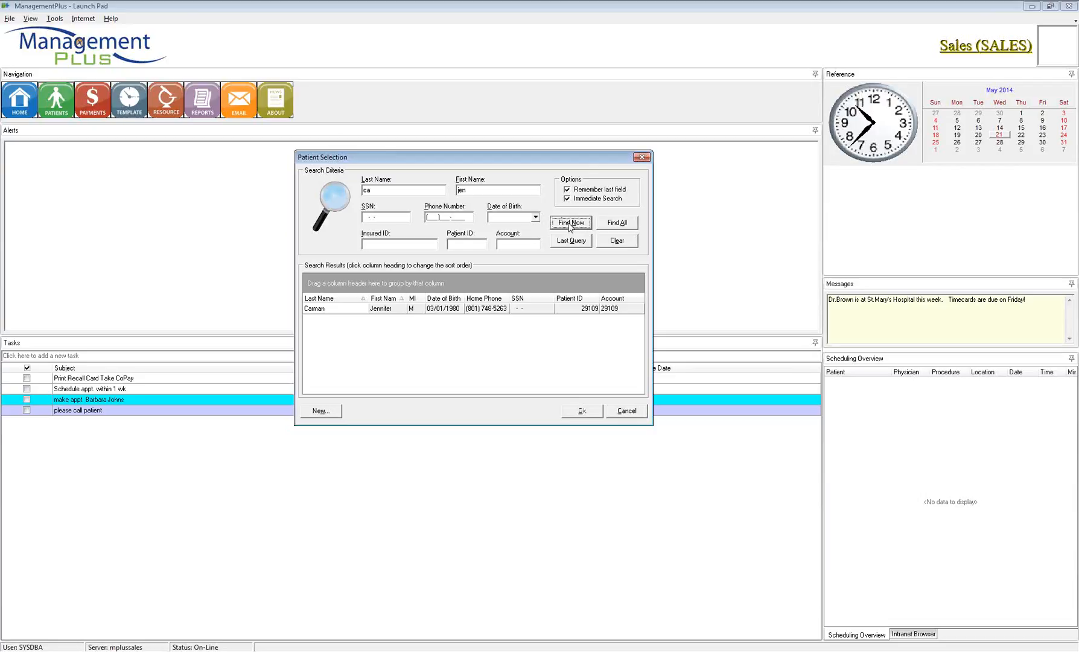
Step: List all patients, restore the last query, search a last name and open the third match
{"action": "left_click", "coordinate": [617, 225]}
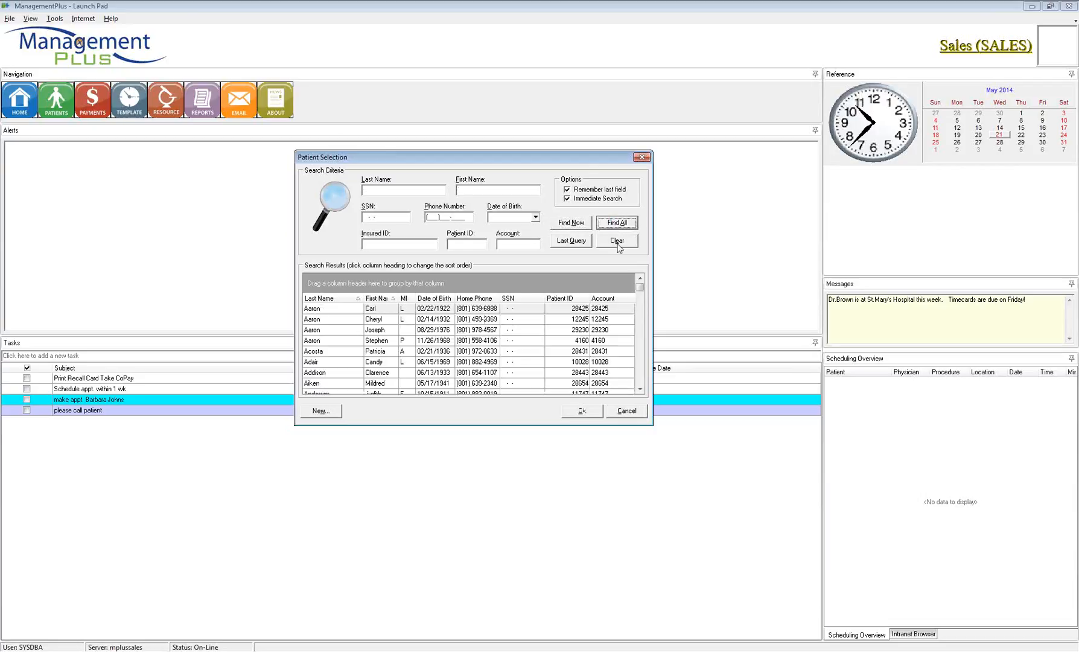
{"action": "mouse_move", "coordinate": [640, 289]}
{"action": "left_mouse_down"}
{"action": "mouse_move", "coordinate": [641, 377]}
{"action": "mouse_move", "coordinate": [639, 288]}
{"action": "left_mouse_up"}
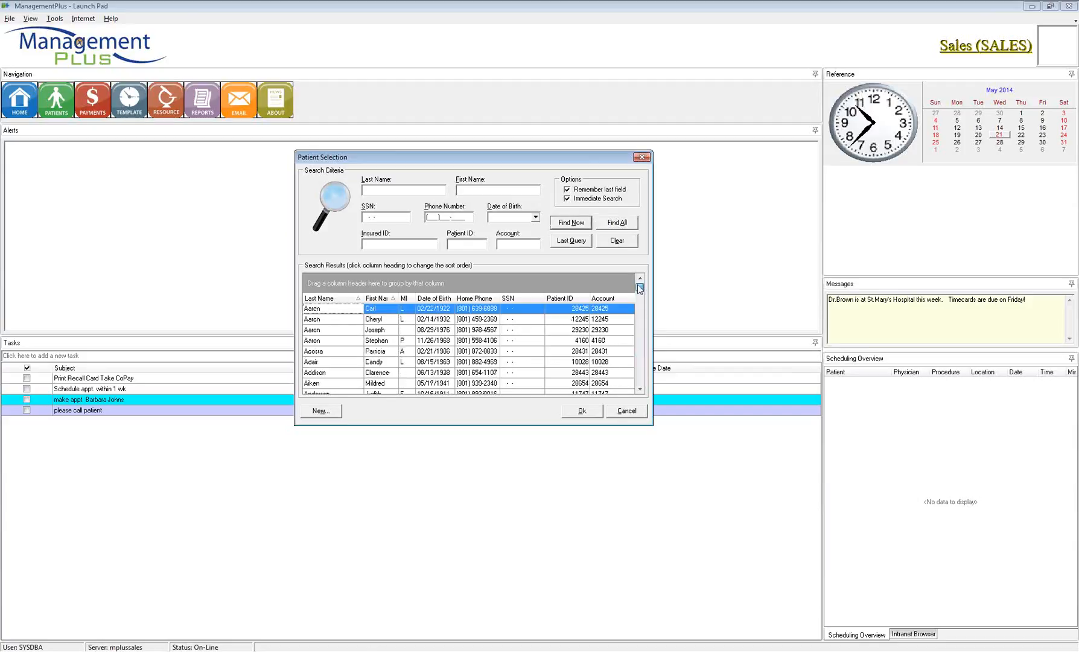
{"action": "left_click", "coordinate": [570, 241]}
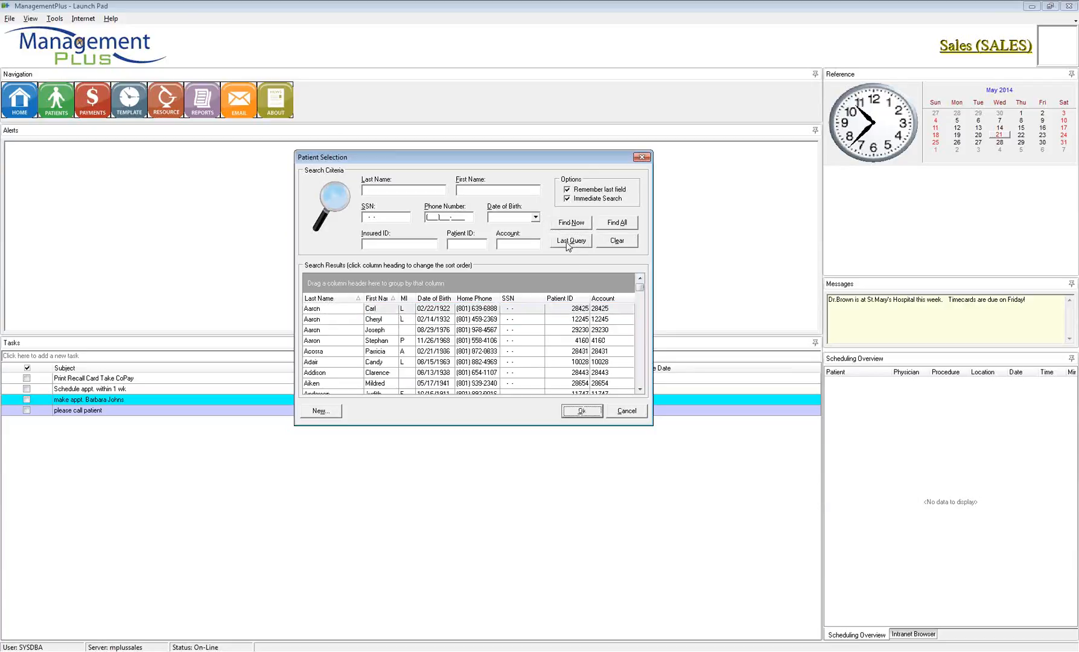
{"action": "left_click", "coordinate": [418, 191]}
{"action": "type", "text": "smith"}
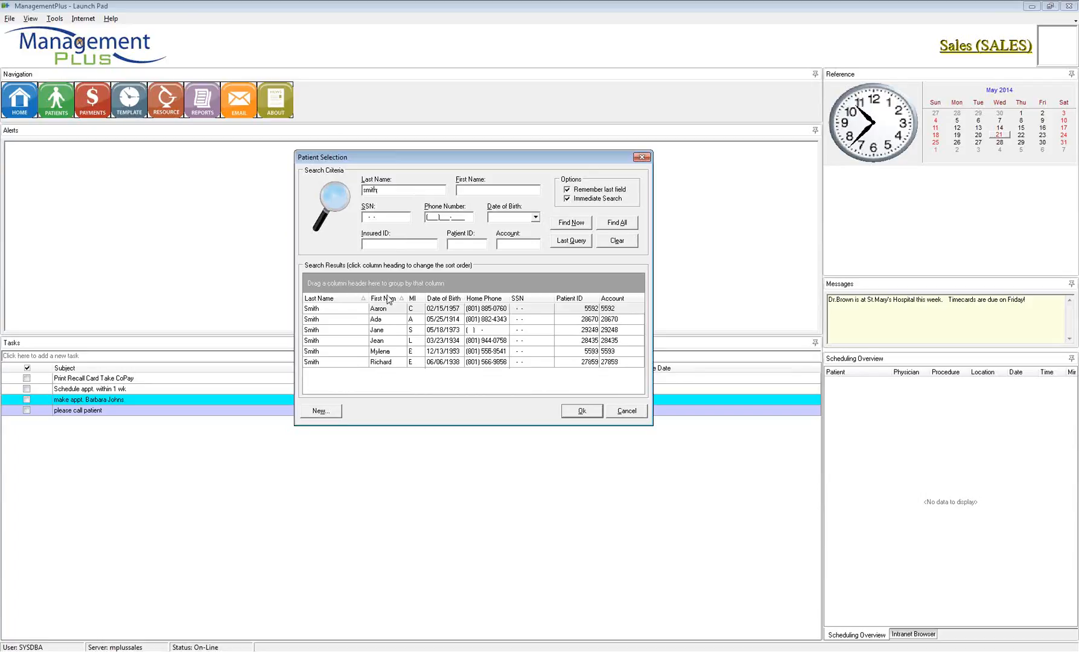
{"action": "left_click", "coordinate": [391, 331]}
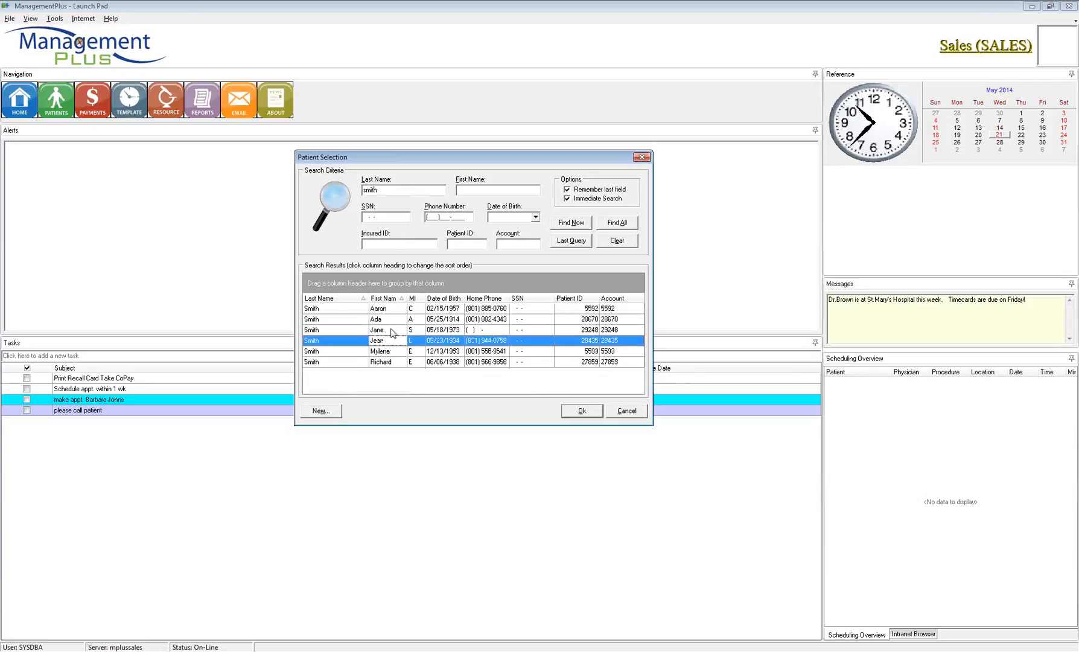
{"action": "double_click", "coordinate": [393, 331]}
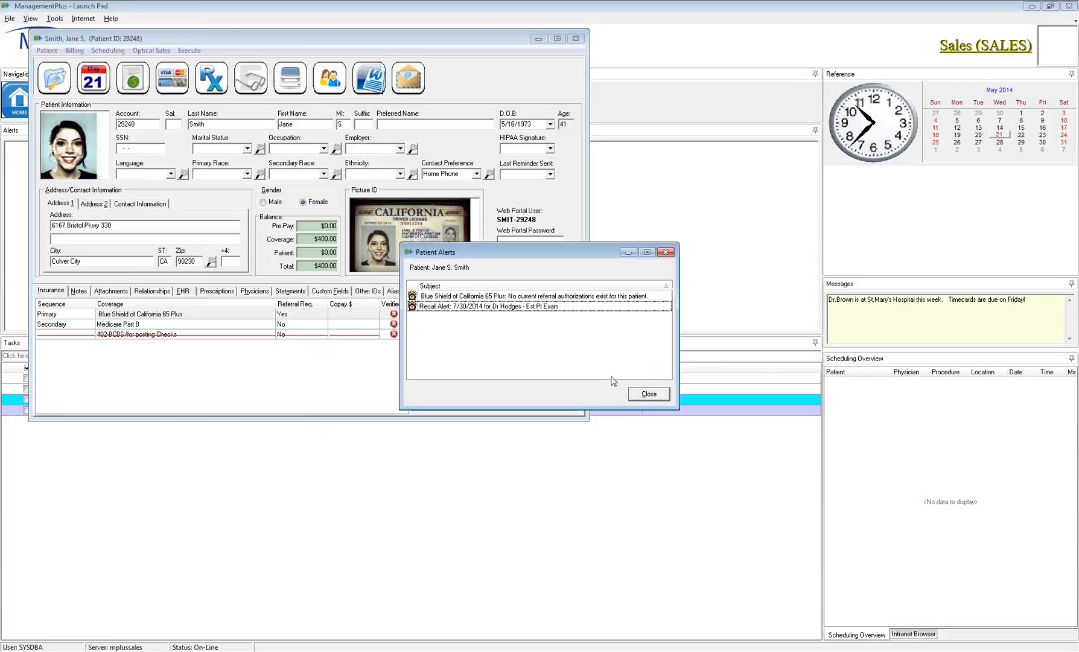
Step: Dismiss the patient alerts and required-fields warning, close the record, and reopen Patient Selection
{"action": "key", "text": "Return"}
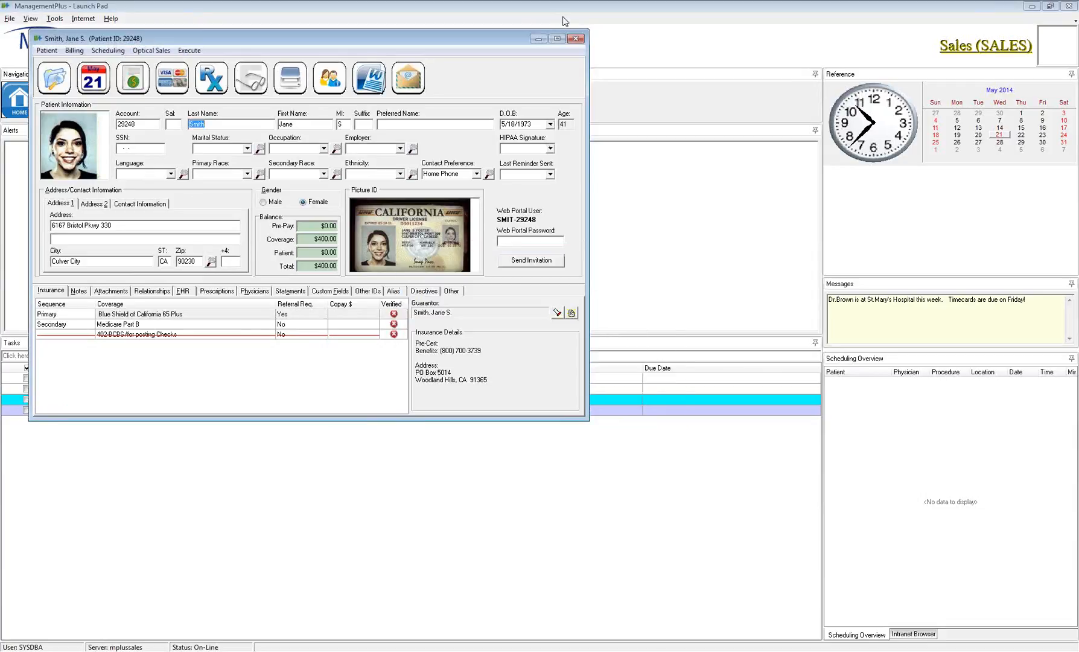
{"action": "left_click", "coordinate": [60, 80]}
{"action": "left_click", "coordinate": [555, 345]}
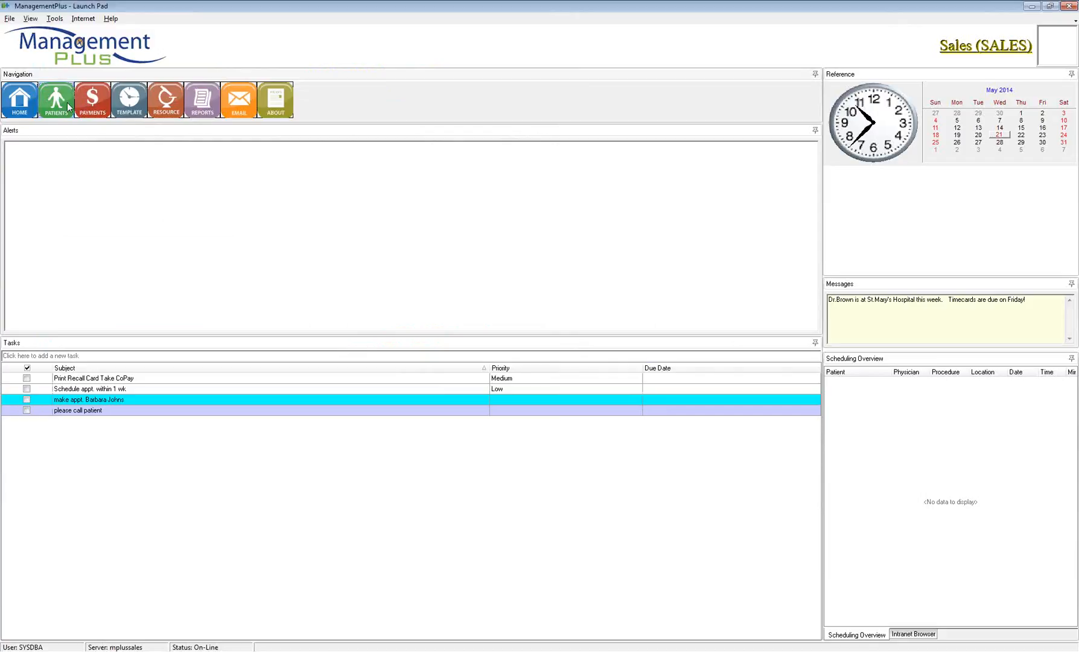
{"action": "left_click", "coordinate": [64, 102]}
Step: Restore the last query, clear it, search last name 'car', and create a New patient
{"action": "left_click", "coordinate": [569, 239]}
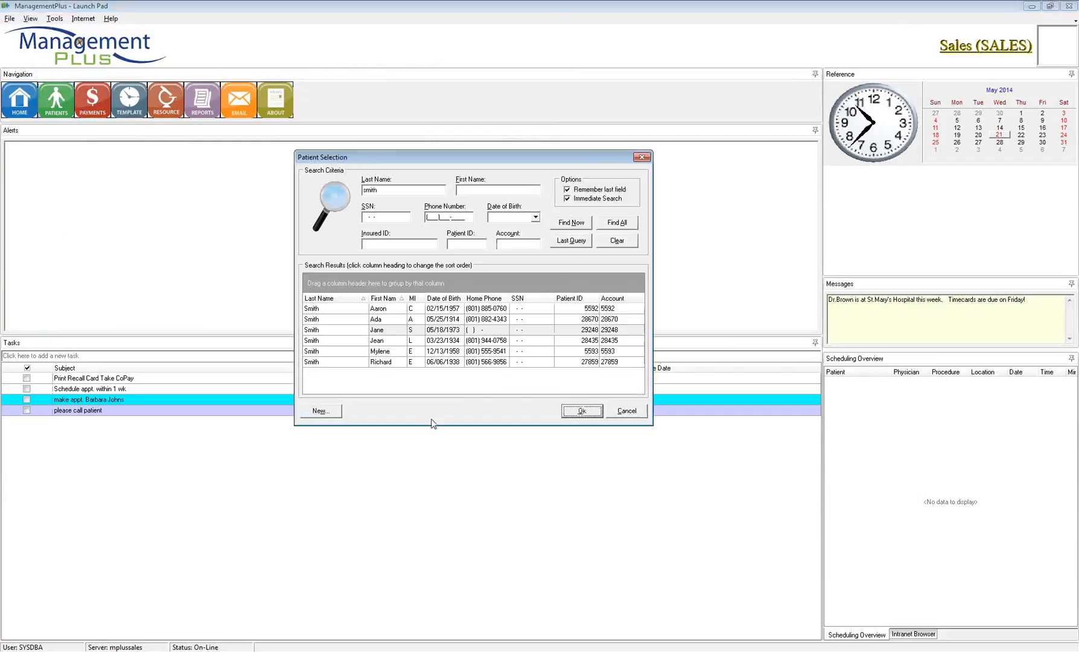
{"action": "left_click", "coordinate": [355, 341]}
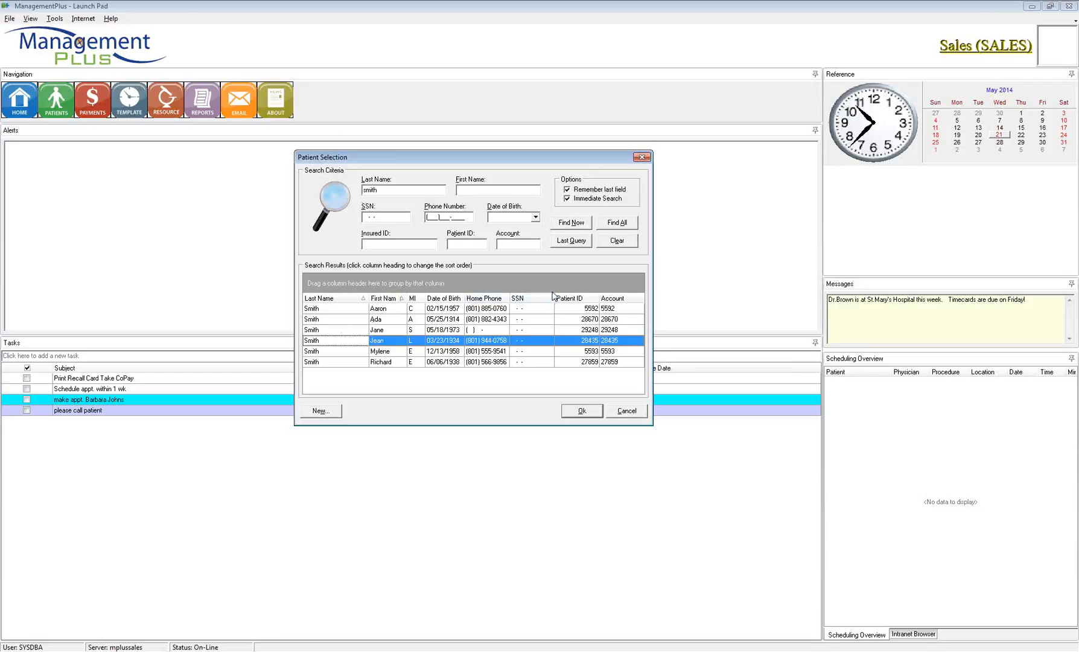
{"action": "left_click", "coordinate": [616, 241]}
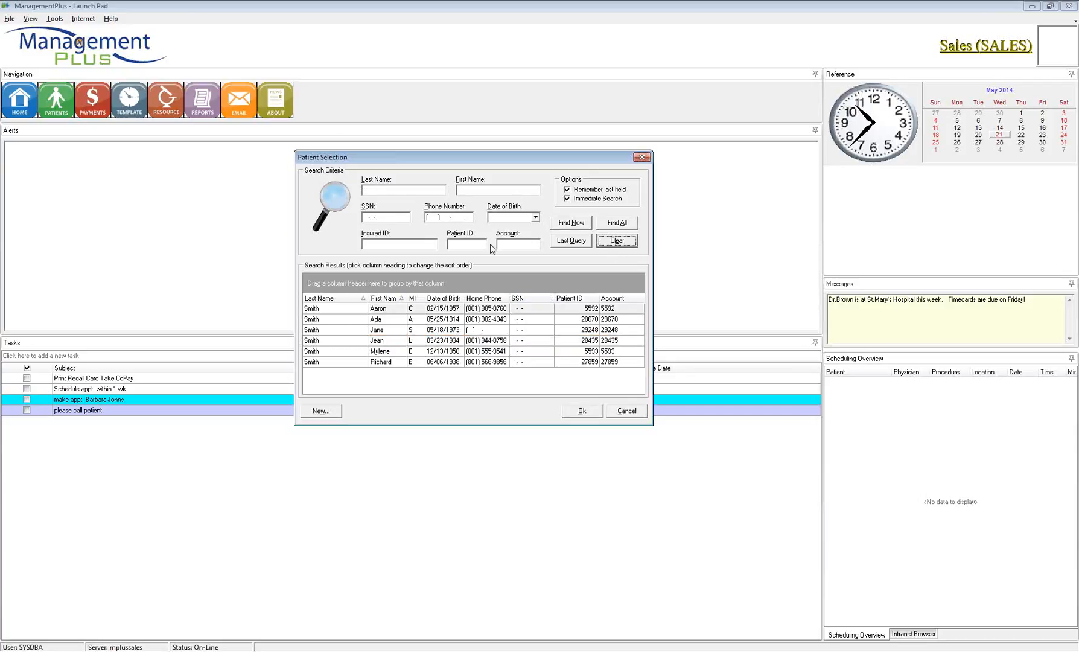
{"action": "left_click", "coordinate": [427, 190]}
{"action": "type", "text": "car"}
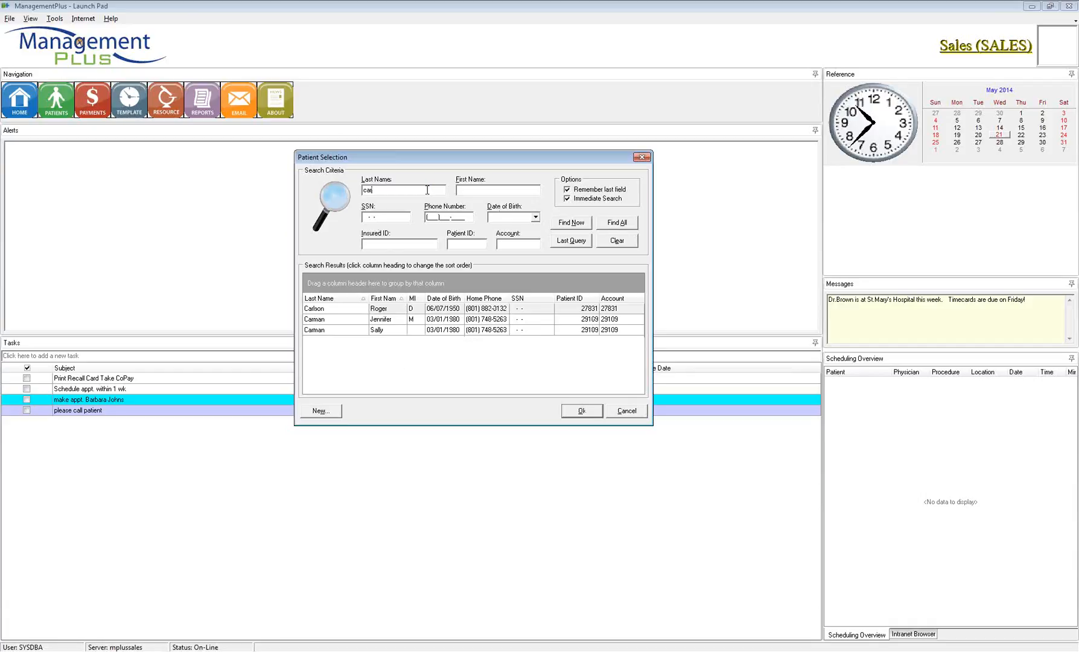
{"action": "left_click", "coordinate": [392, 318]}
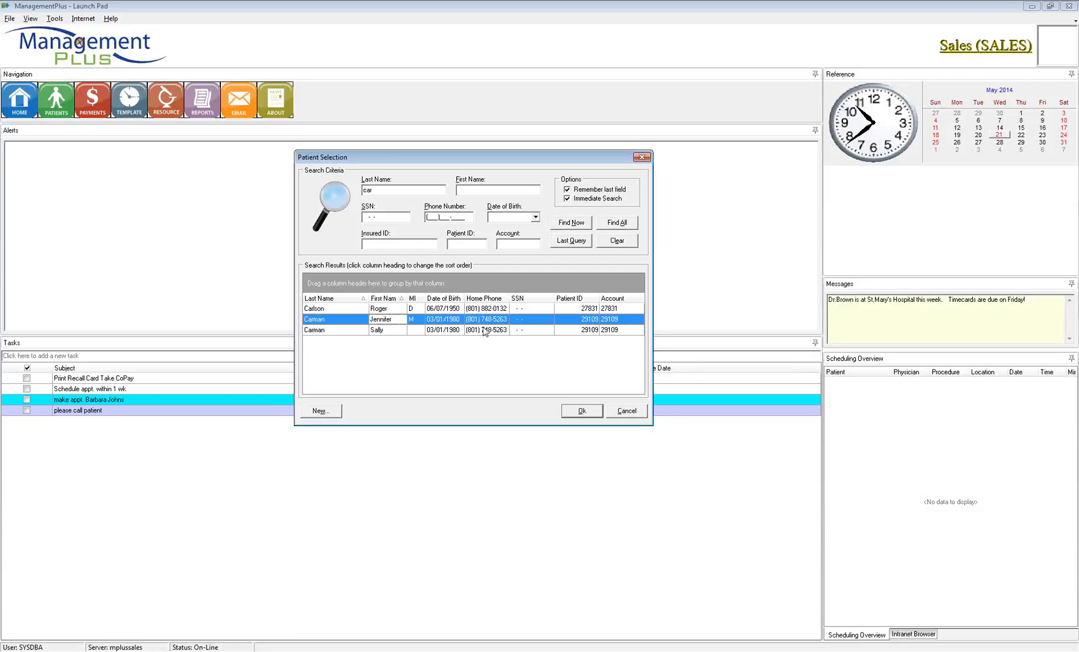
{"action": "left_click", "coordinate": [321, 411]}
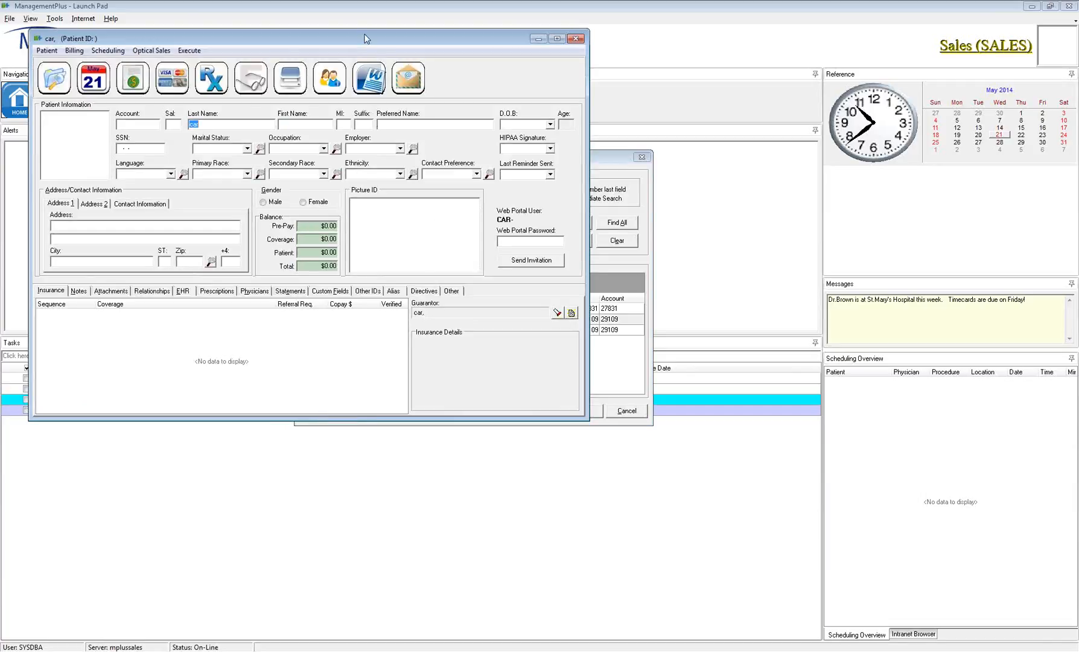
{"action": "left_click_drag", "start_coordinate": [364, 39], "coordinate": [548, 108]}
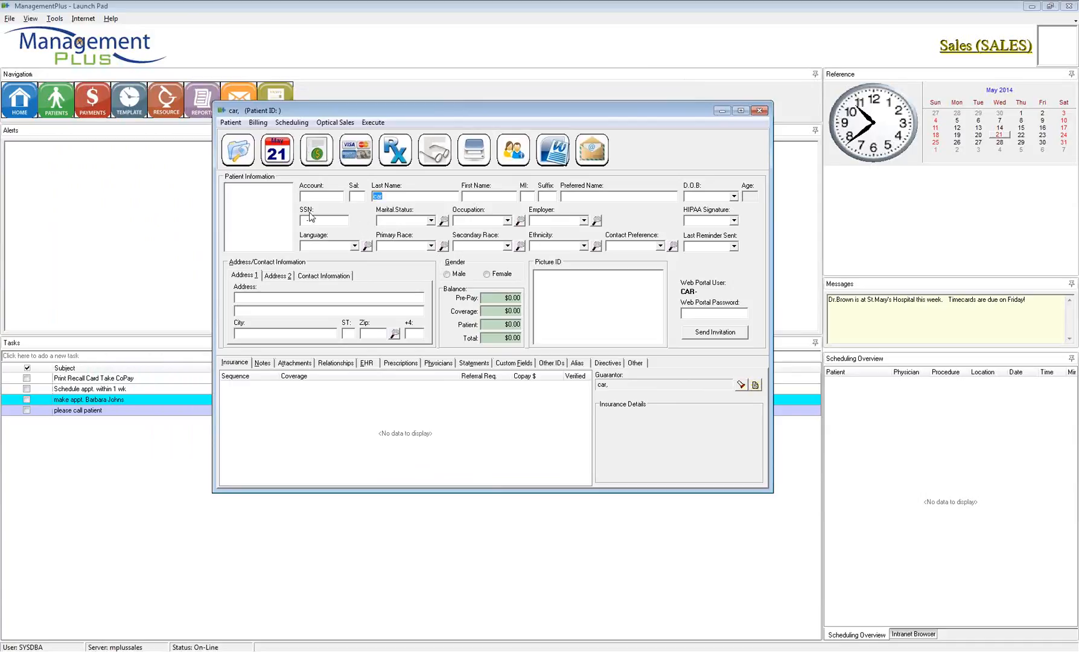
{"action": "type", "text": "Carman"}
{"action": "left_click_drag", "start_coordinate": [406, 195], "coordinate": [355, 192]}
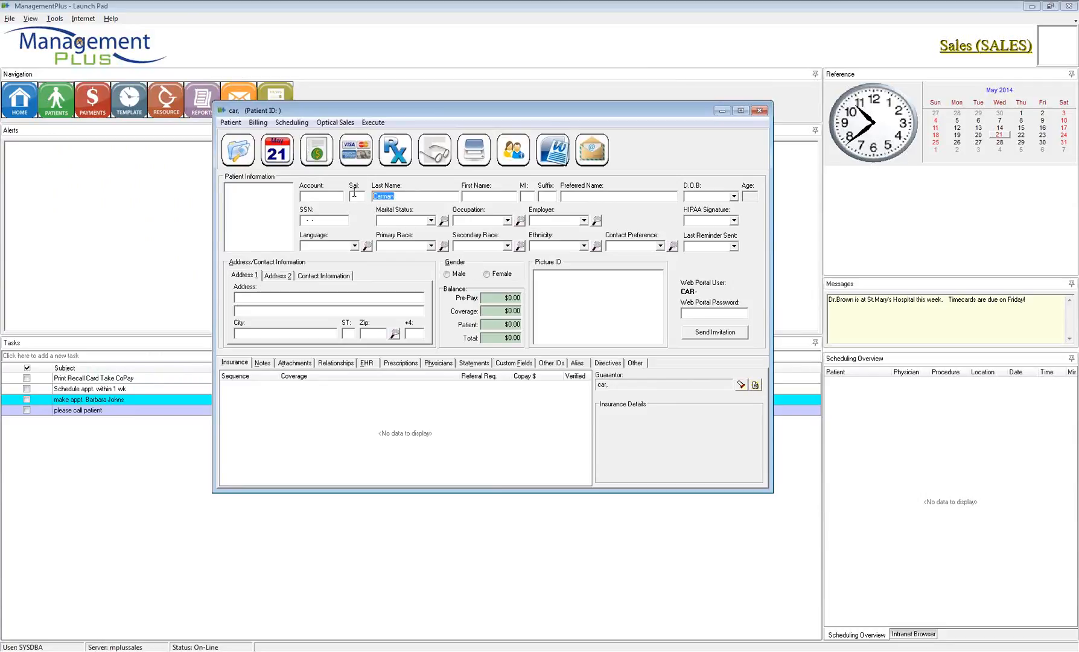
{"action": "left_click", "coordinate": [249, 190]}
{"action": "left_click", "coordinate": [256, 365]}
{"action": "key", "text": "Right"}
{"action": "key", "text": "Right"}
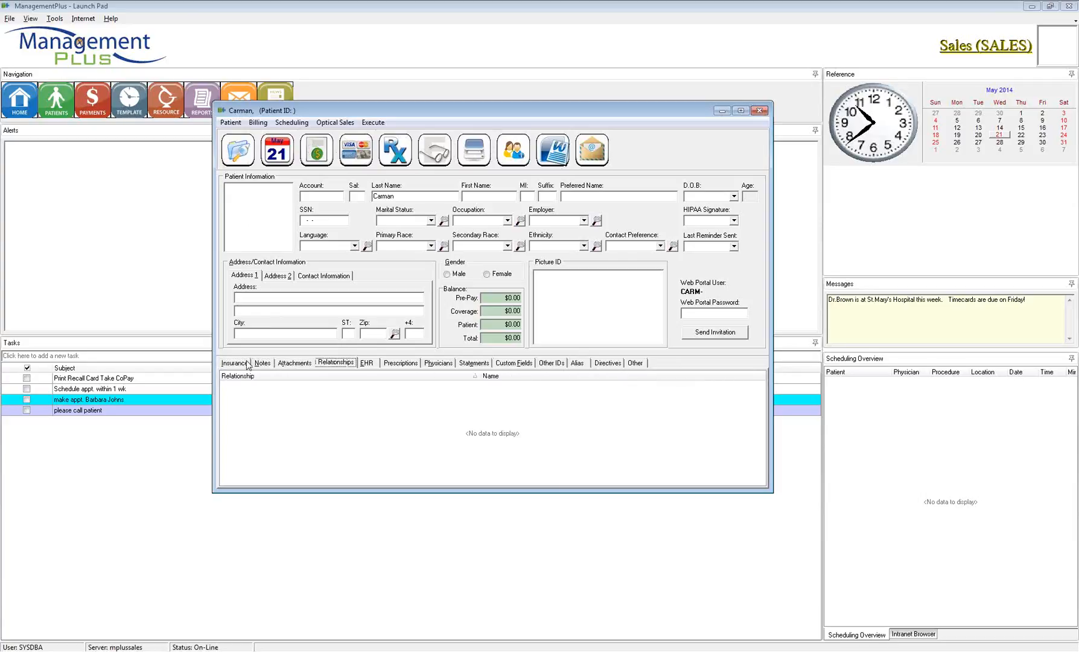
{"action": "left_click", "coordinate": [237, 365]}
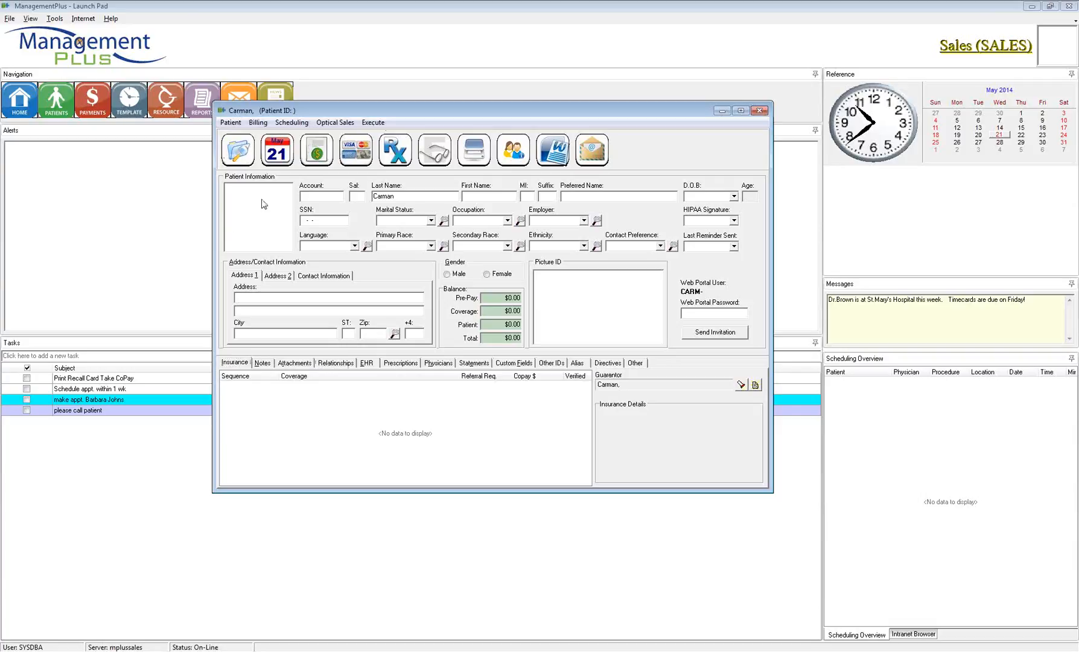
Step: Add a patient photo via Add from Camera..., accept it, then dismiss the photo menu
{"action": "right_click", "coordinate": [253, 199]}
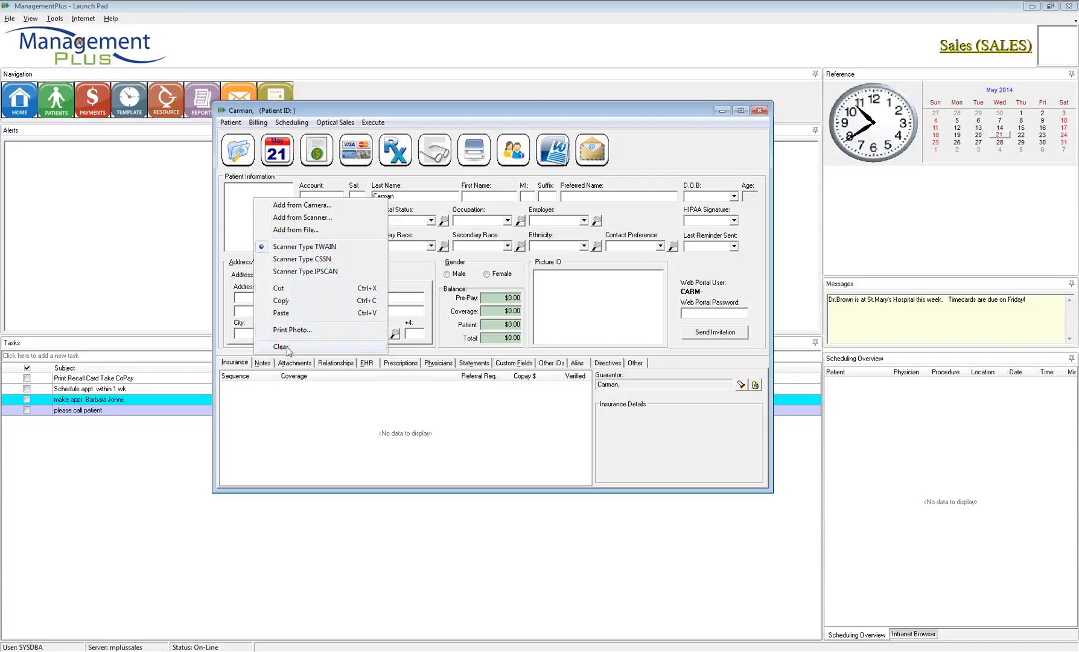
{"action": "left_click", "coordinate": [291, 207]}
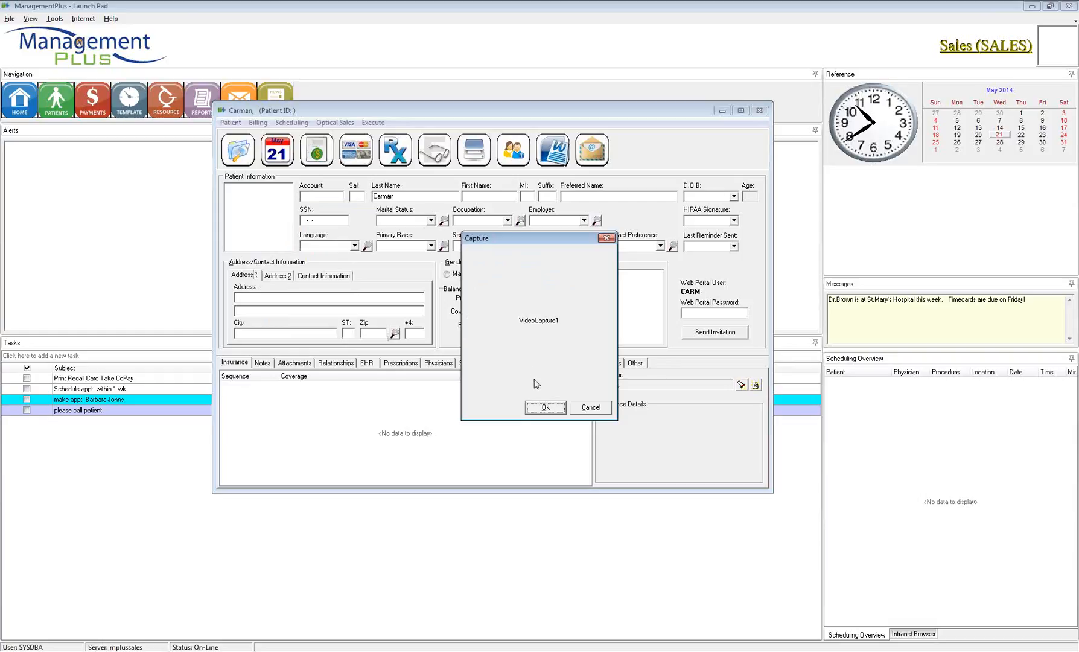
{"action": "left_click", "coordinate": [546, 407]}
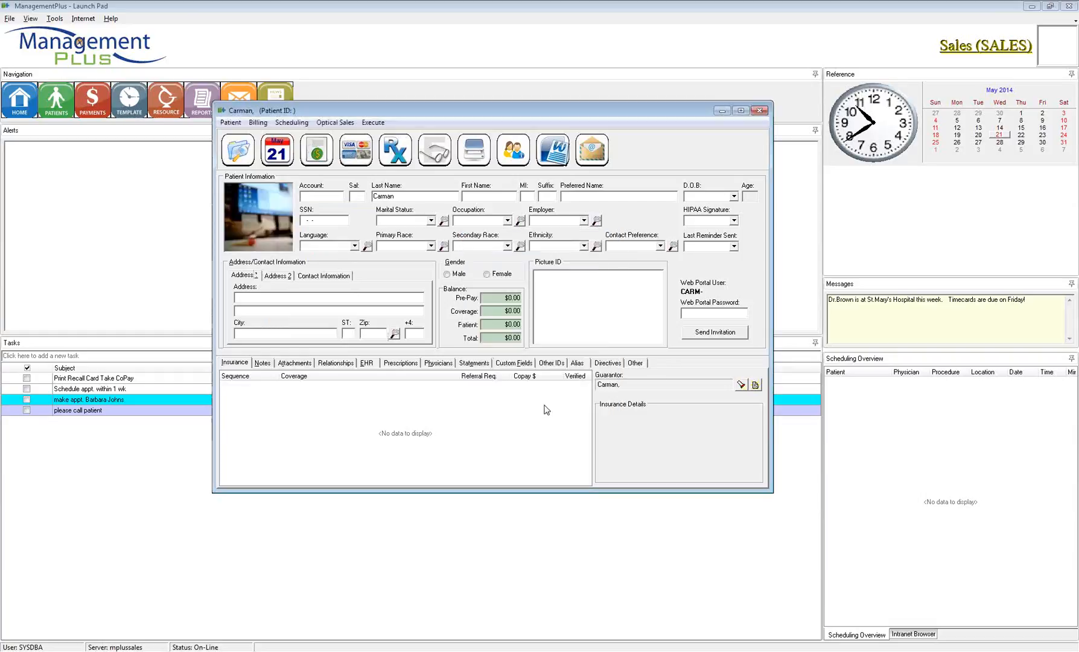
{"action": "right_click", "coordinate": [268, 238]}
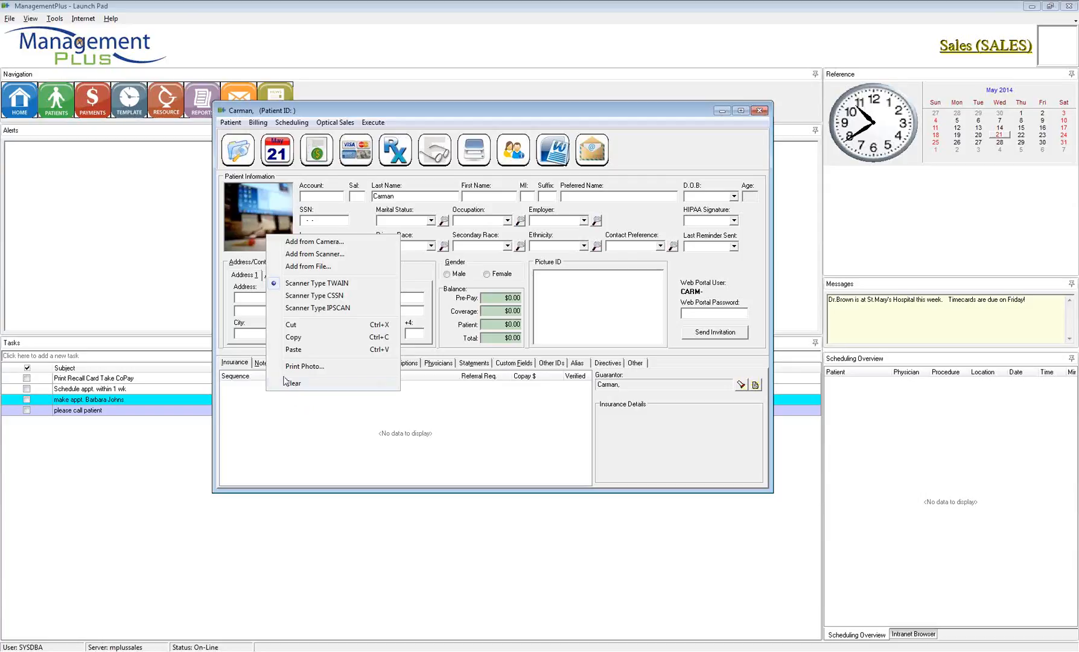
{"action": "left_click", "coordinate": [313, 197]}
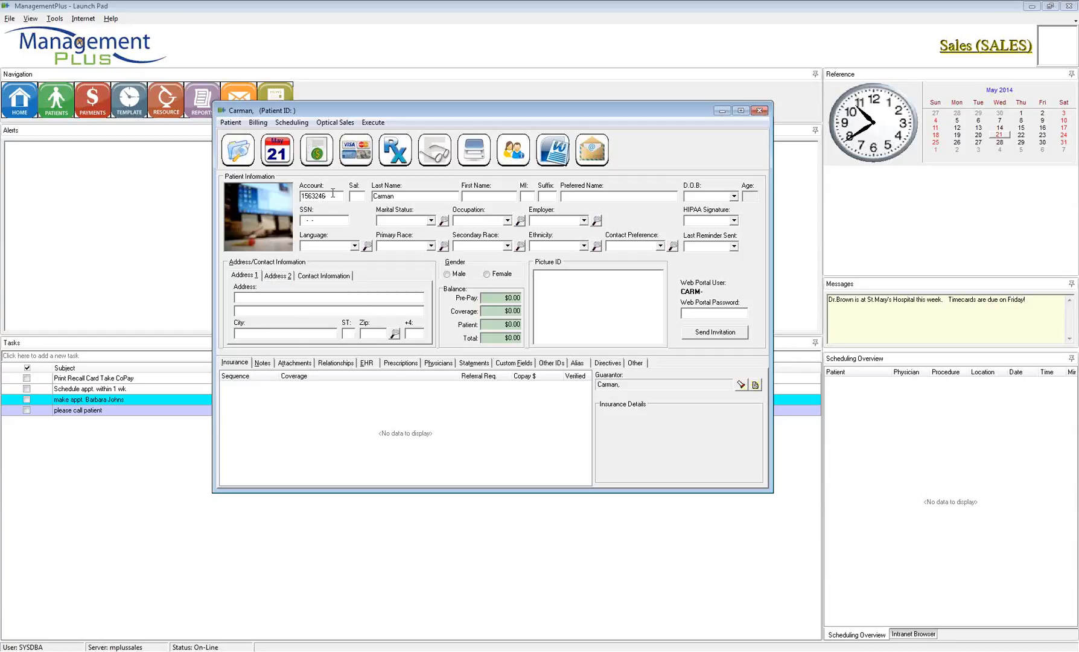
Step: Fill in the account number, salutation Dr, first name and middle initial
{"action": "left_click_drag", "start_coordinate": [332, 195], "coordinate": [275, 192]}
{"action": "key", "text": "Tab"}
{"action": "type", "text": "D"}
{"action": "key", "text": "Tab"}
{"action": "type", "text": "S"}
{"action": "left_click_drag", "start_coordinate": [531, 195], "coordinate": [505, 197]}
{"action": "key", "text": "shift+Tab"}
{"action": "key", "text": "shift+Tab"}
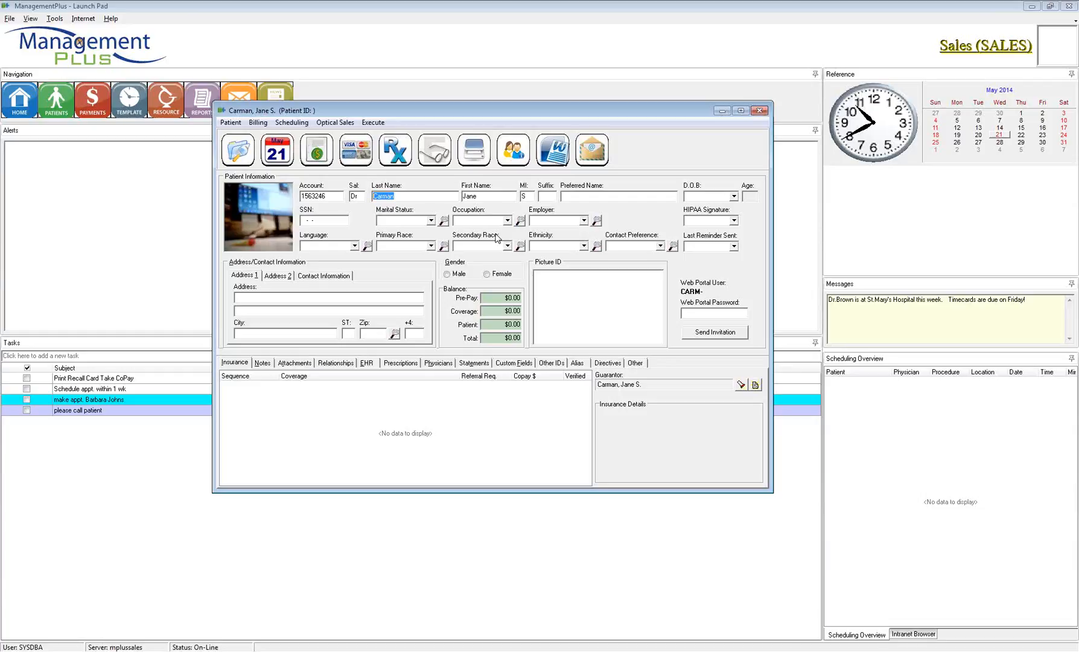
Step: Enter 'JrSr' in the suffix field and fill in the preferred name
{"action": "left_click", "coordinate": [551, 197]}
{"action": "type", "text": "JrSr"}
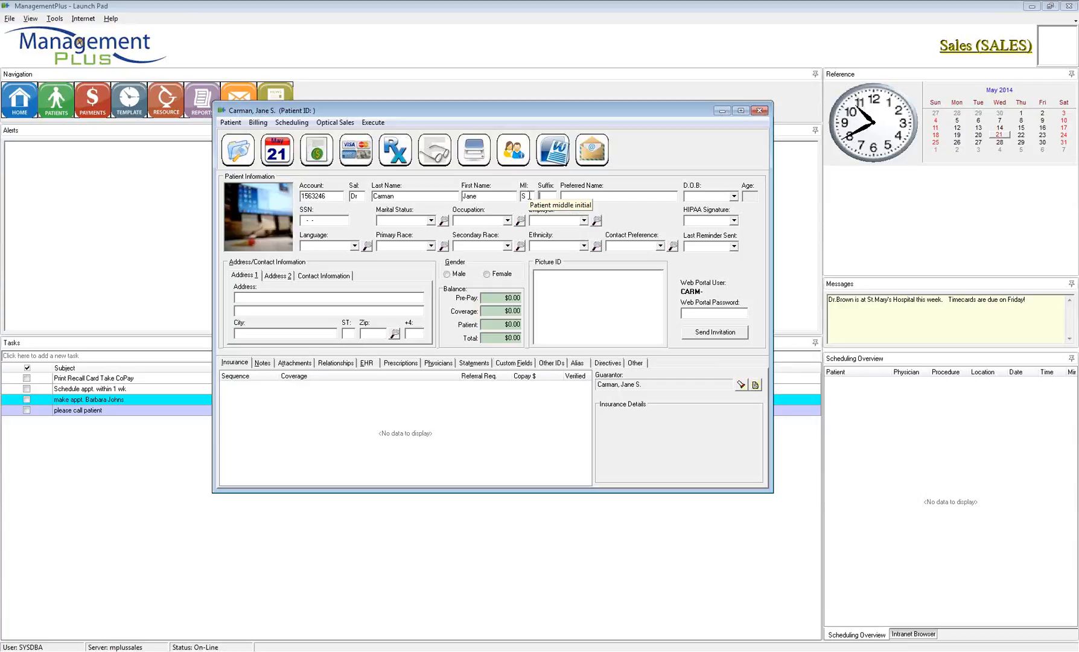
{"action": "left_click", "coordinate": [575, 201]}
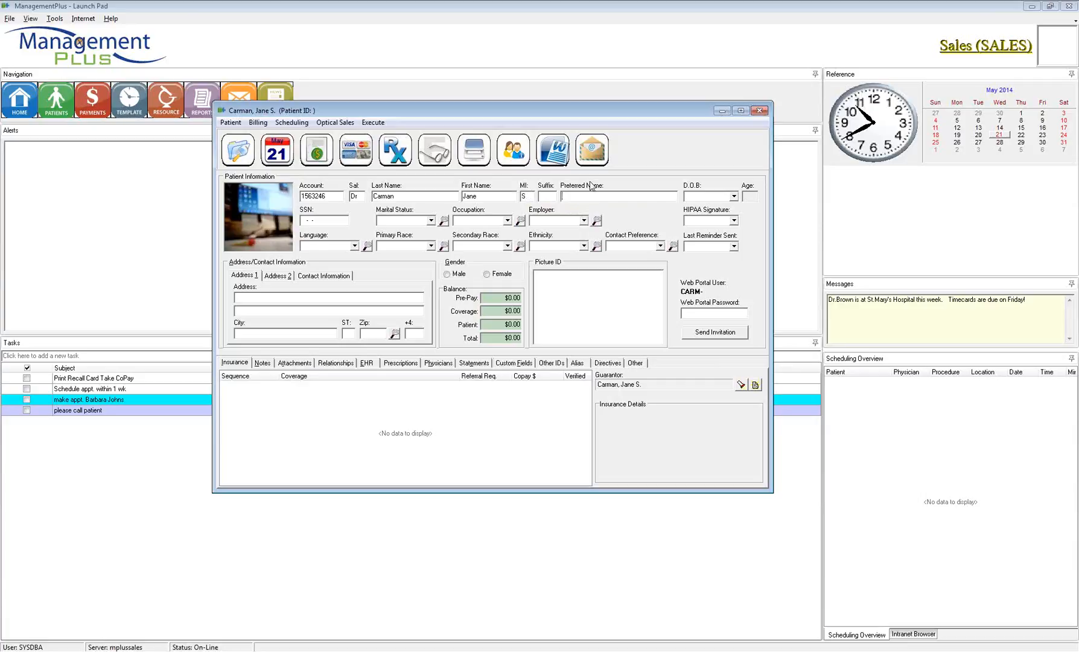
{"action": "type", "text": "Jen"}
{"action": "left_click_drag", "start_coordinate": [581, 196], "coordinate": [553, 197]}
{"action": "key", "text": "Tab"}
Step: Open the D.O.B. calendar, go back six years, and close it without picking a date
{"action": "left_click", "coordinate": [734, 197]}
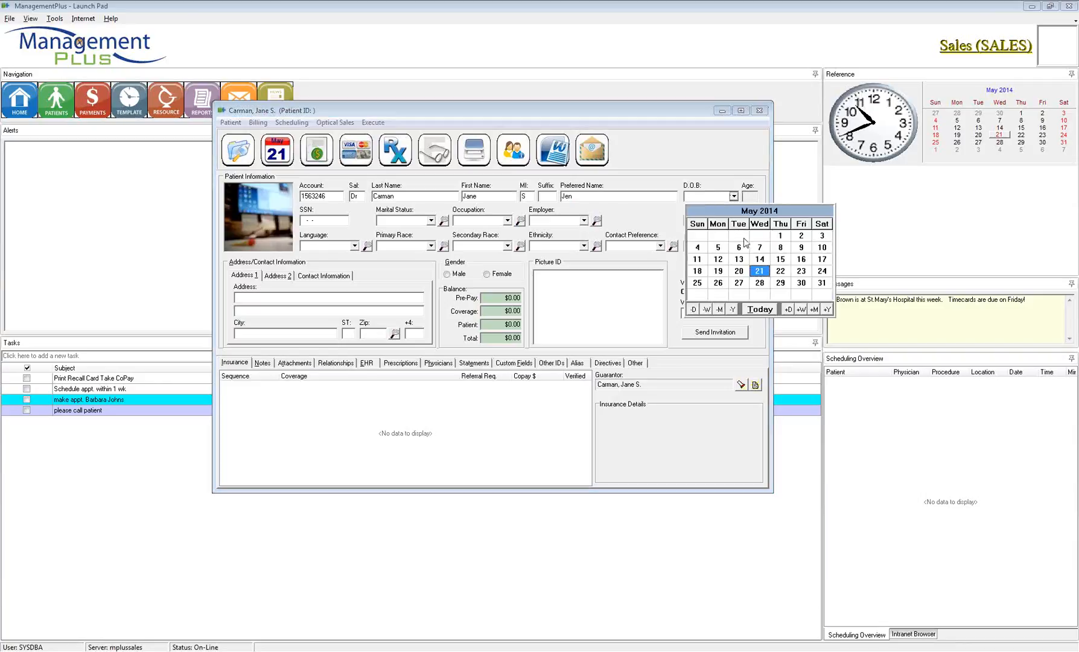
{"action": "left_click", "coordinate": [732, 309]}
{"action": "left_click", "coordinate": [732, 309]}
{"action": "left_click", "coordinate": [732, 309]}
{"action": "left_click", "coordinate": [732, 309]}
{"action": "left_click", "coordinate": [733, 309]}
{"action": "left_click", "coordinate": [732, 309]}
{"action": "left_click", "coordinate": [732, 309]}
{"action": "left_click", "coordinate": [733, 309]}
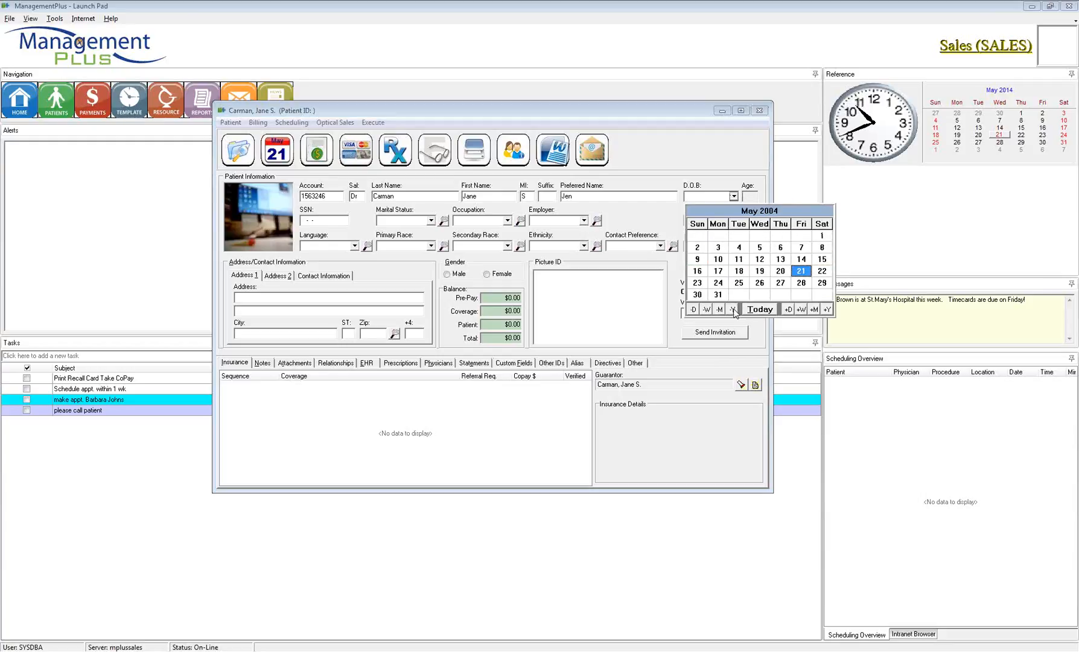
{"action": "left_click", "coordinate": [733, 309]}
{"action": "left_click", "coordinate": [732, 309]}
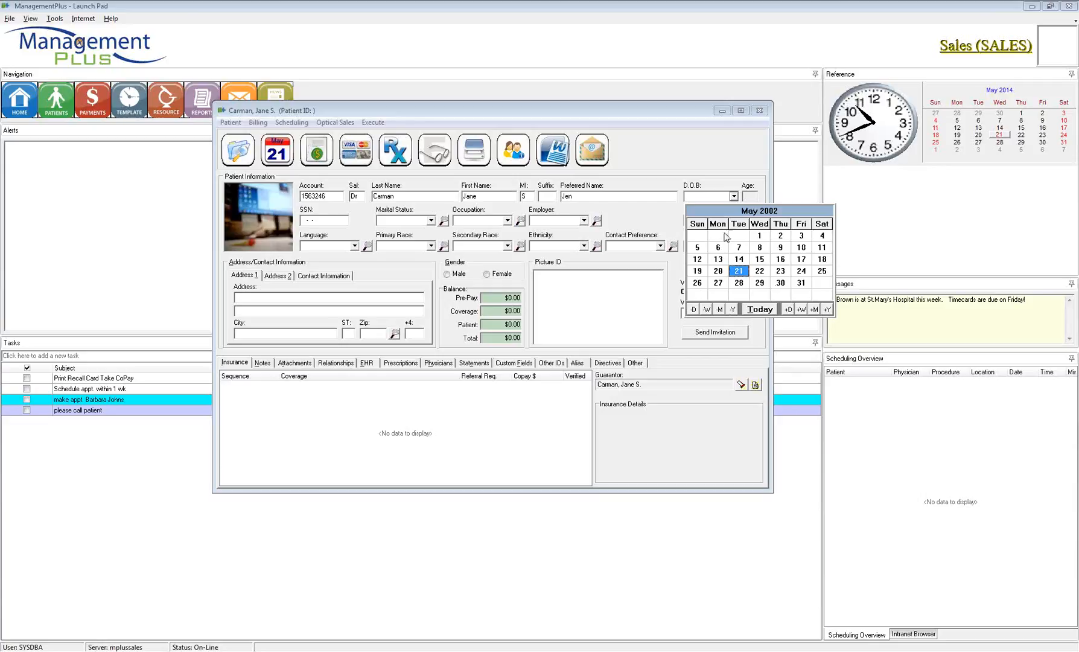
{"action": "left_click", "coordinate": [712, 196]}
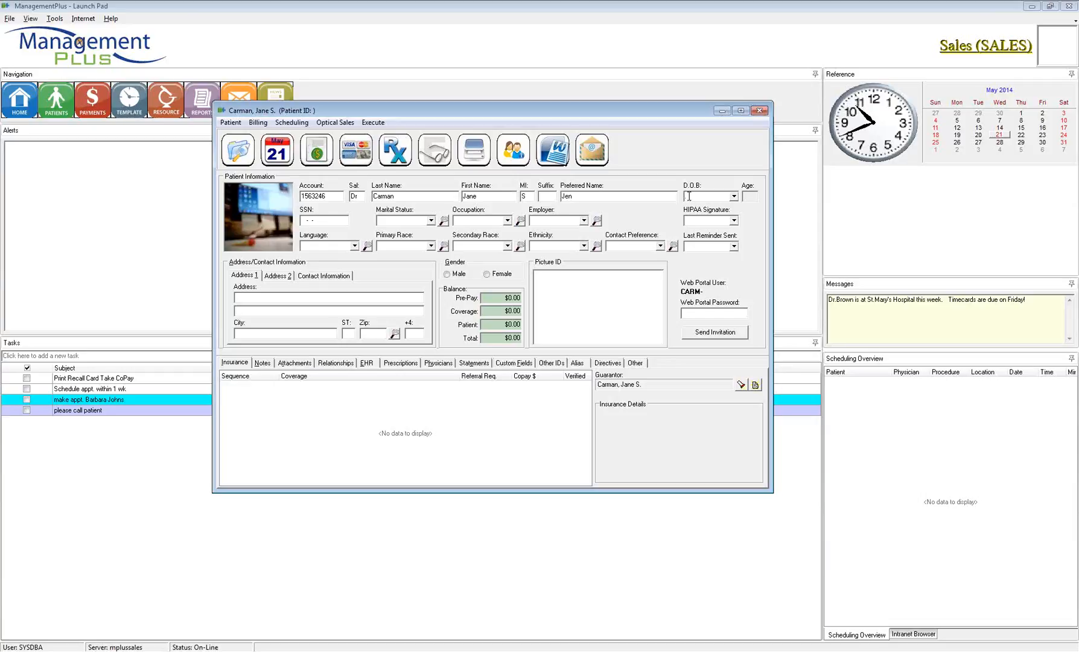
Step: Dismiss the future-date warning for 10/31/33 and enter birth date 12/31/1981, giving age 32
{"action": "type", "text": "10"}
{"action": "type", "text": "/31"}
{"action": "type", "text": "/33"}
{"action": "key", "text": "Tab"}
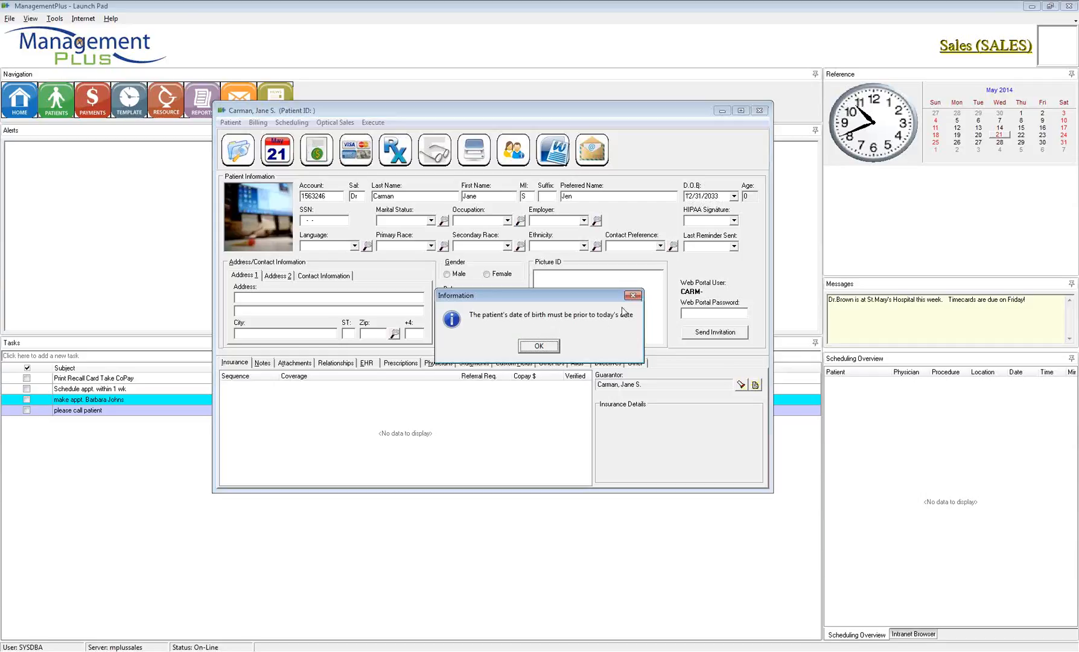
{"action": "left_click_drag", "start_coordinate": [546, 297], "coordinate": [542, 273]}
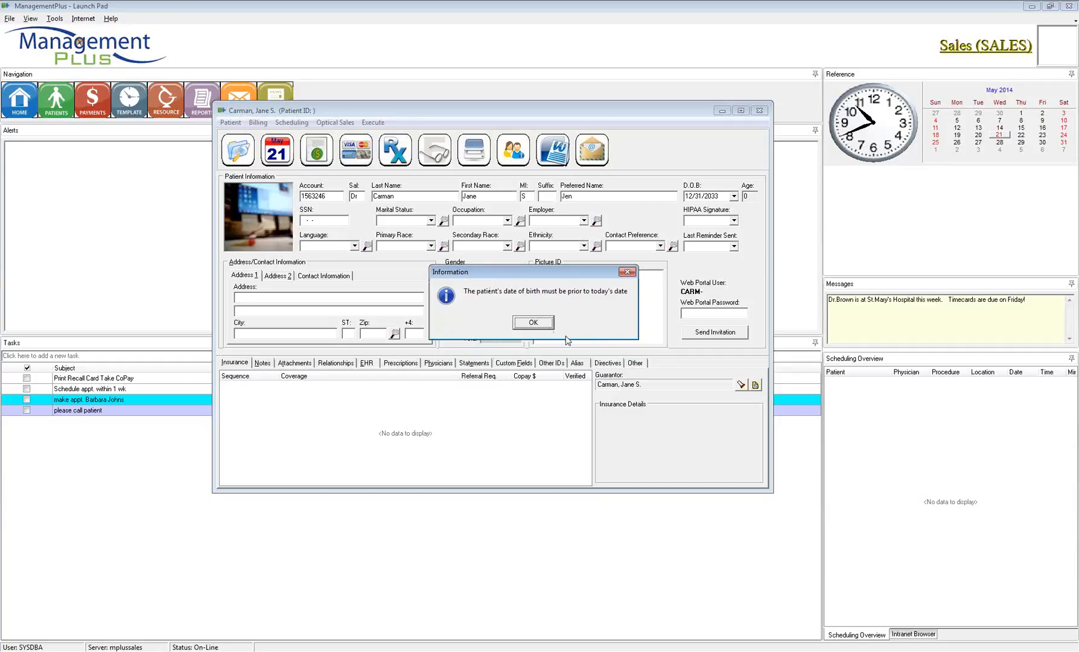
{"action": "left_click", "coordinate": [541, 325]}
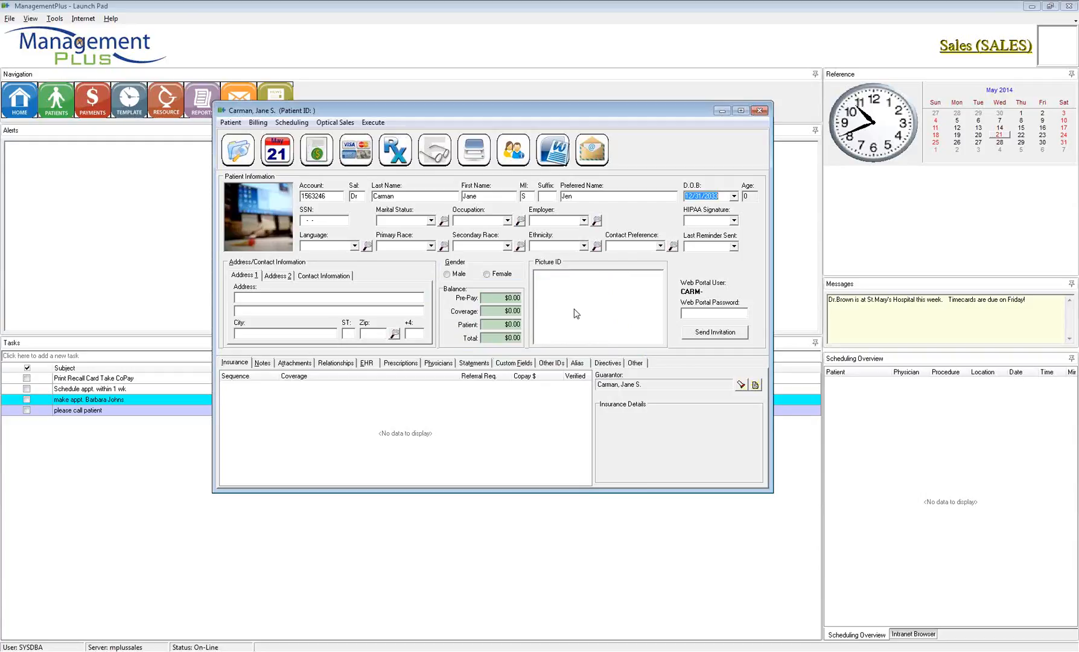
{"action": "type", "text": "12/31/1981"}
{"action": "key", "text": "Tab"}
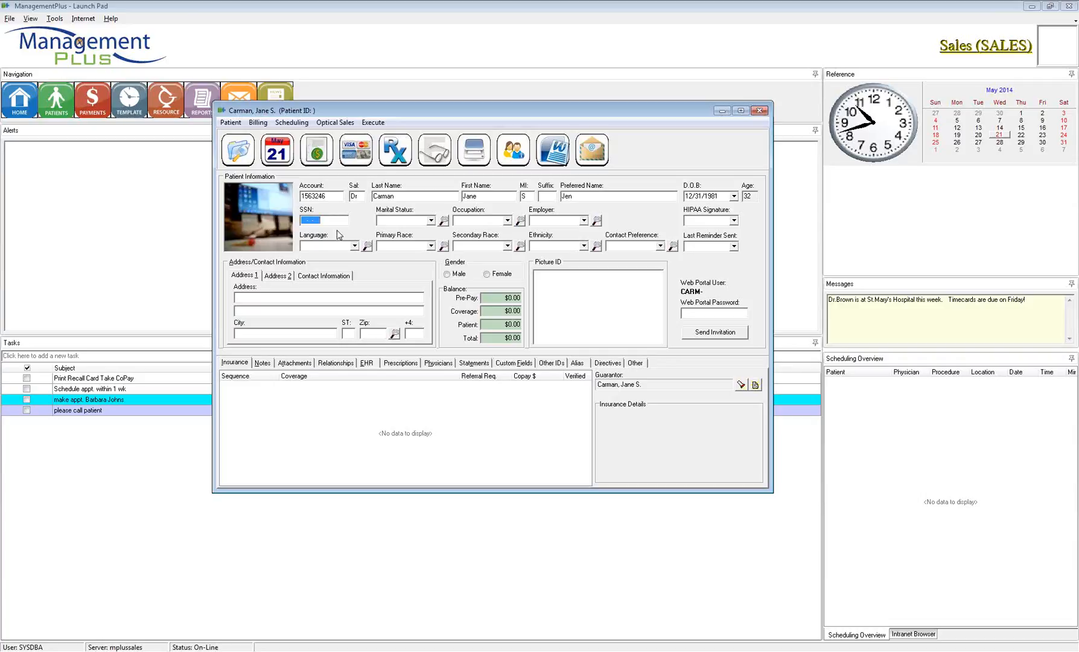
Step: Enter the patient's social security number, replacing the mistyped value and placeholder zeros
{"action": "type", "text": "000000000"}
{"action": "left_click_drag", "start_coordinate": [339, 219], "coordinate": [302, 220]}
Step: Try the marital status dropdown, lookup and typed entries, briefly picking Married then clearing it
{"action": "left_click", "coordinate": [432, 221]}
{"action": "left_click", "coordinate": [432, 221]}
{"action": "left_click", "coordinate": [443, 221]}
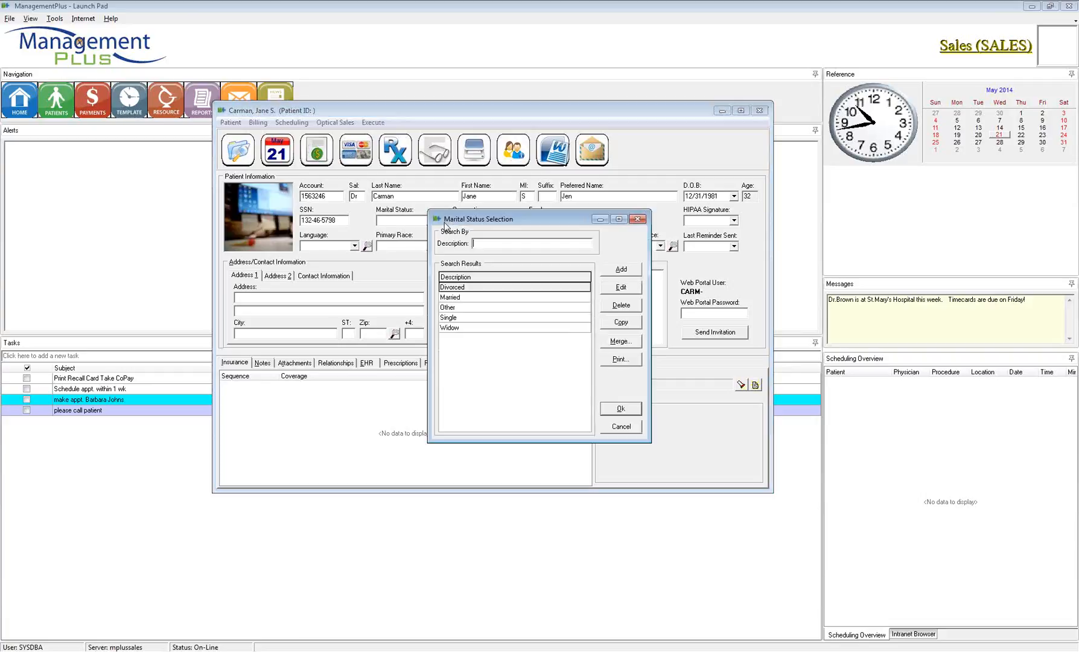
{"action": "left_click", "coordinate": [637, 219]}
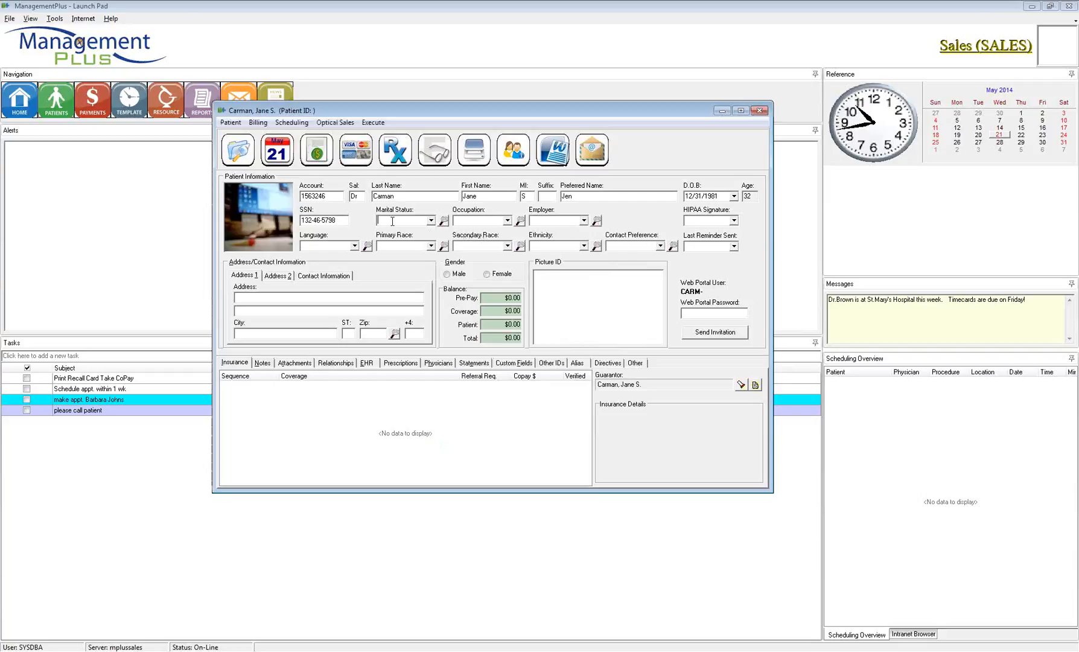
{"action": "type", "text": "S"}
{"action": "type", "text": "Mar"}
{"action": "key", "text": "BackSpace"}
{"action": "key", "text": "BackSpace"}
{"action": "type", "text": "Di"}
{"action": "key", "text": "BackSpace"}
{"action": "key", "text": "BackSpace"}
{"action": "key", "text": "BackSpace"}
{"action": "type", "text": "D"}
{"action": "key", "text": "BackSpace"}
{"action": "key", "text": "BackSpace"}
{"action": "left_click", "coordinate": [431, 221]}
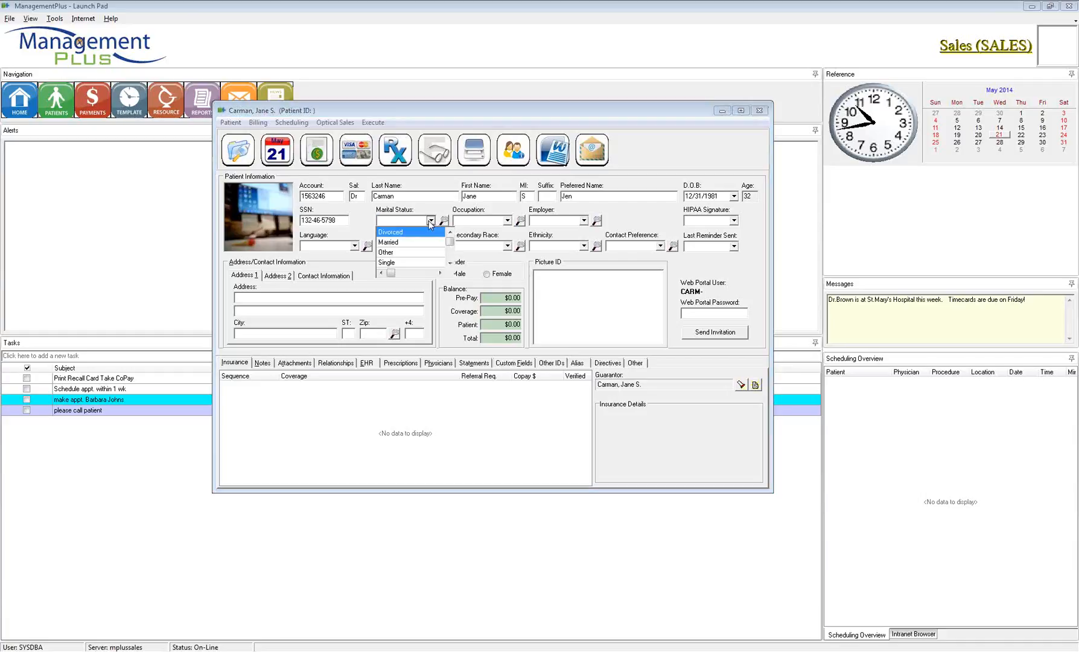
{"action": "left_click", "coordinate": [389, 243]}
{"action": "key", "text": "BackSpace"}
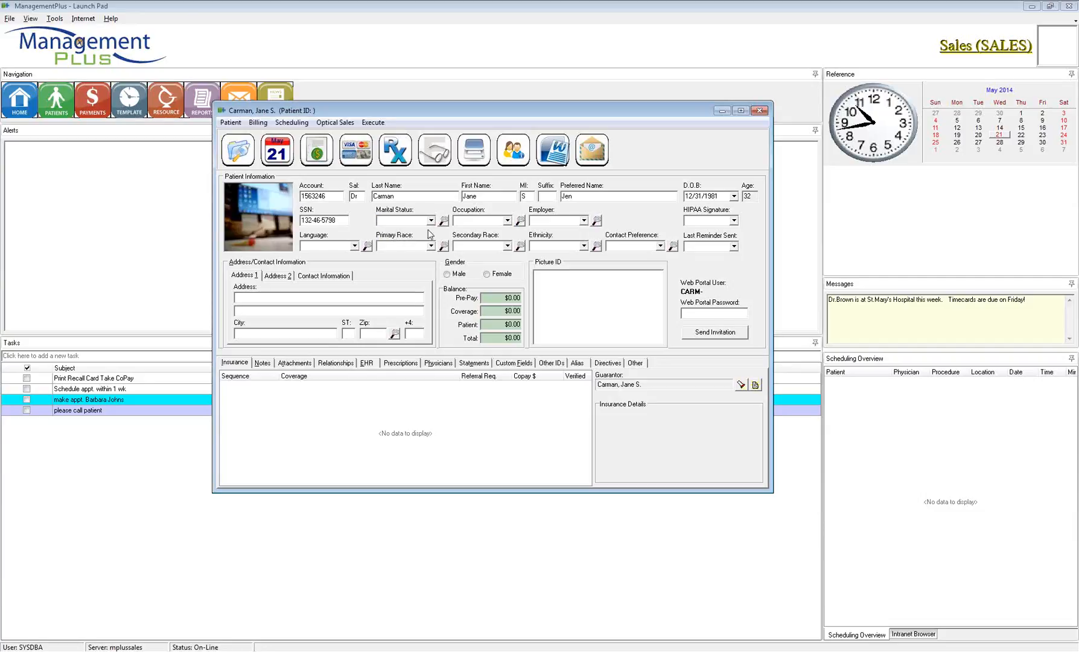
Step: In the Marital Status lookup, clear the Other filter and choose Married from the results
{"action": "left_click", "coordinate": [443, 221]}
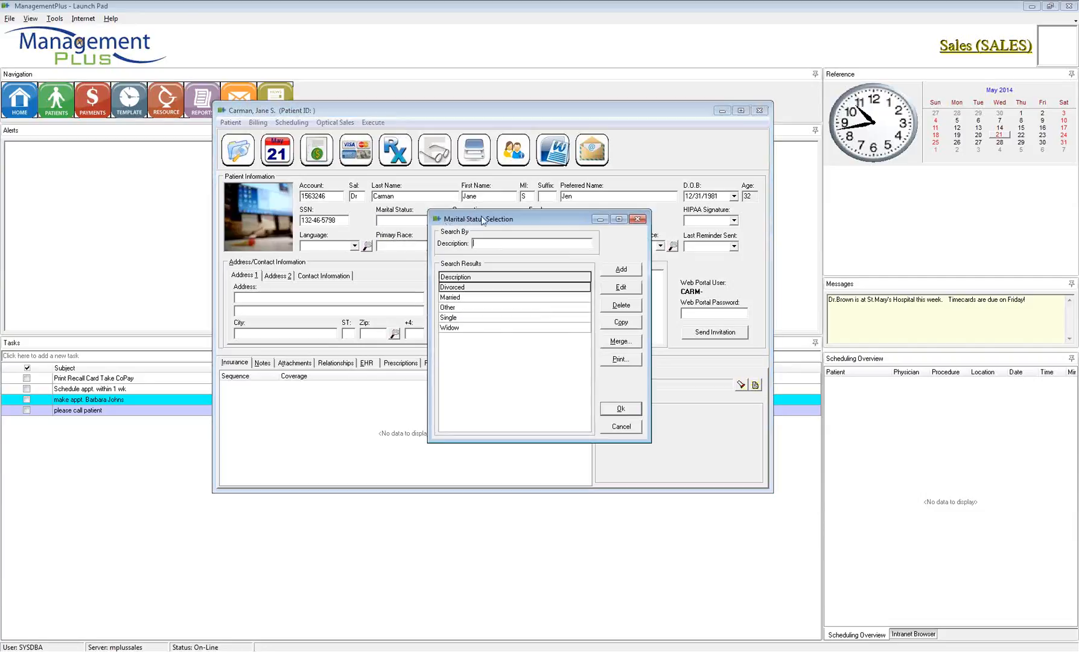
{"action": "left_click_drag", "start_coordinate": [485, 219], "coordinate": [478, 210]}
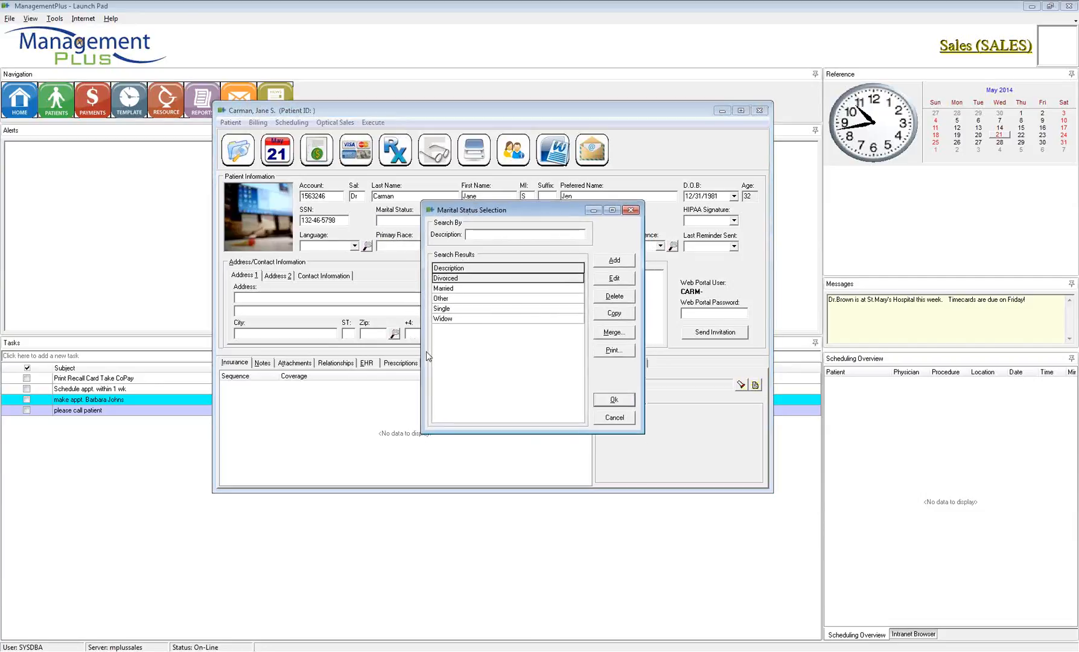
{"action": "double_click", "coordinate": [461, 298]}
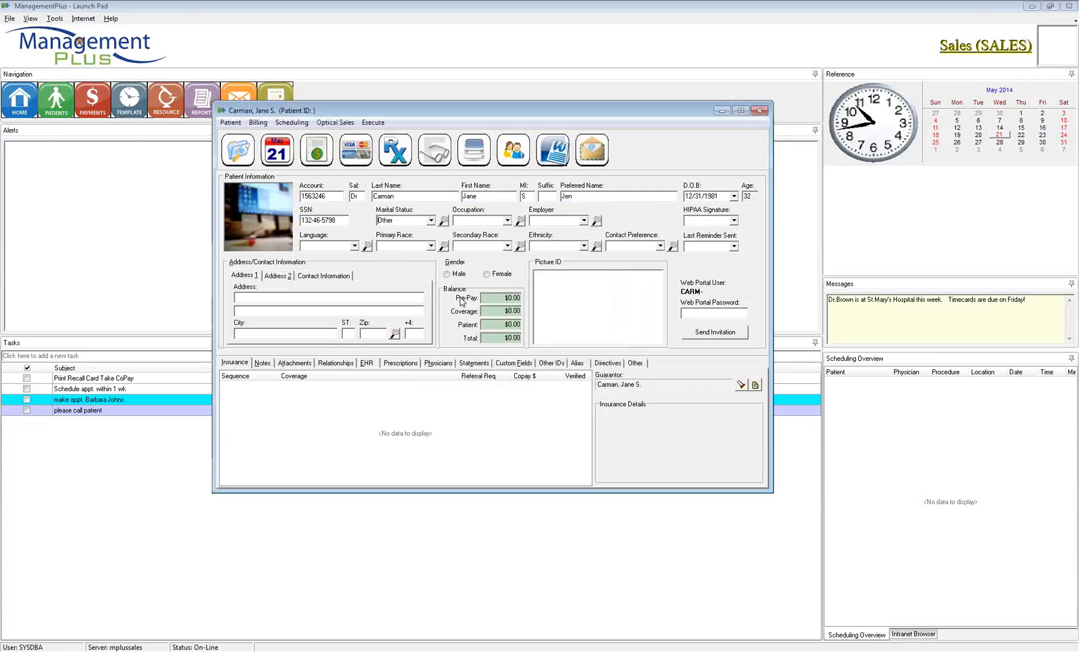
{"action": "left_click", "coordinate": [408, 220]}
{"action": "left_click", "coordinate": [430, 221]}
{"action": "left_click", "coordinate": [443, 220]}
{"action": "left_click", "coordinate": [457, 280]}
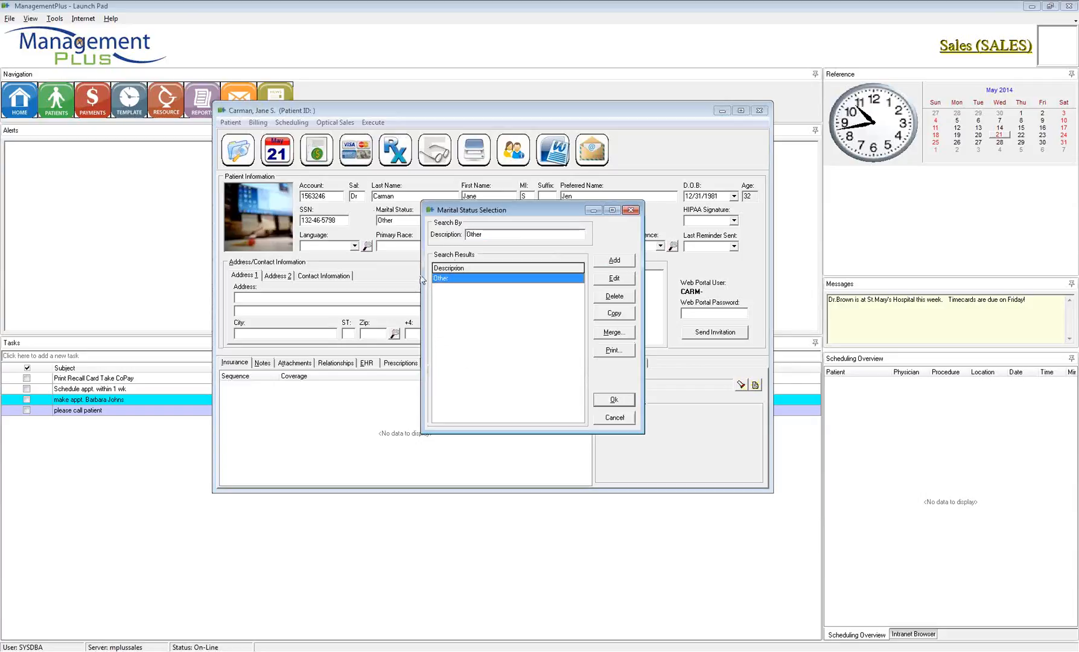
{"action": "left_click_drag", "start_coordinate": [490, 234], "coordinate": [460, 237]}
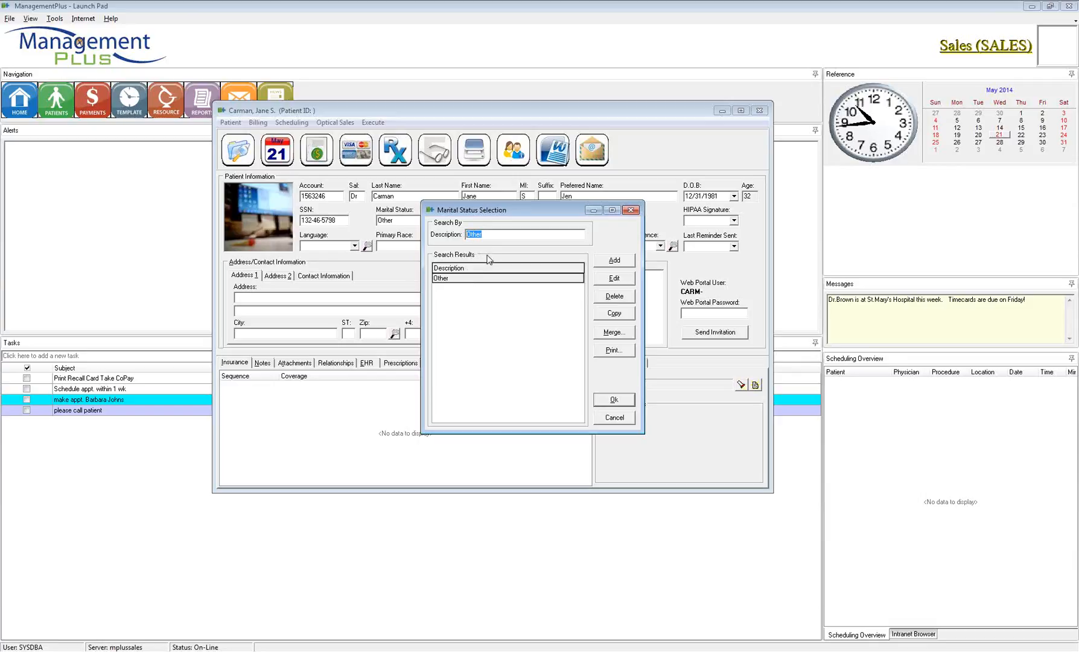
{"action": "key", "text": "BackSpace"}
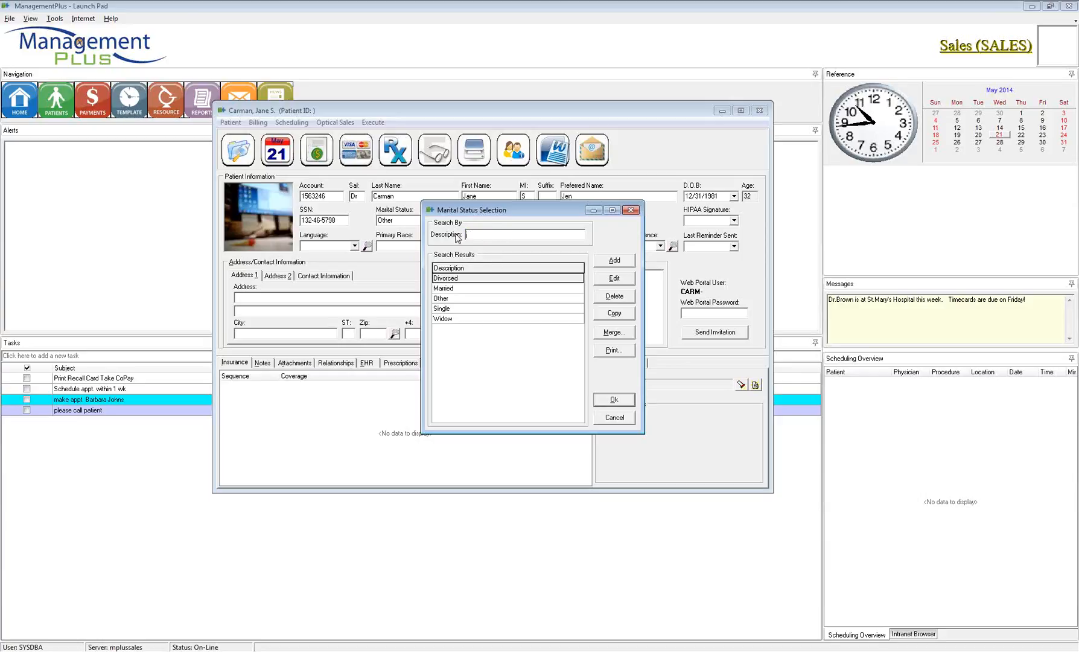
{"action": "double_click", "coordinate": [466, 289]}
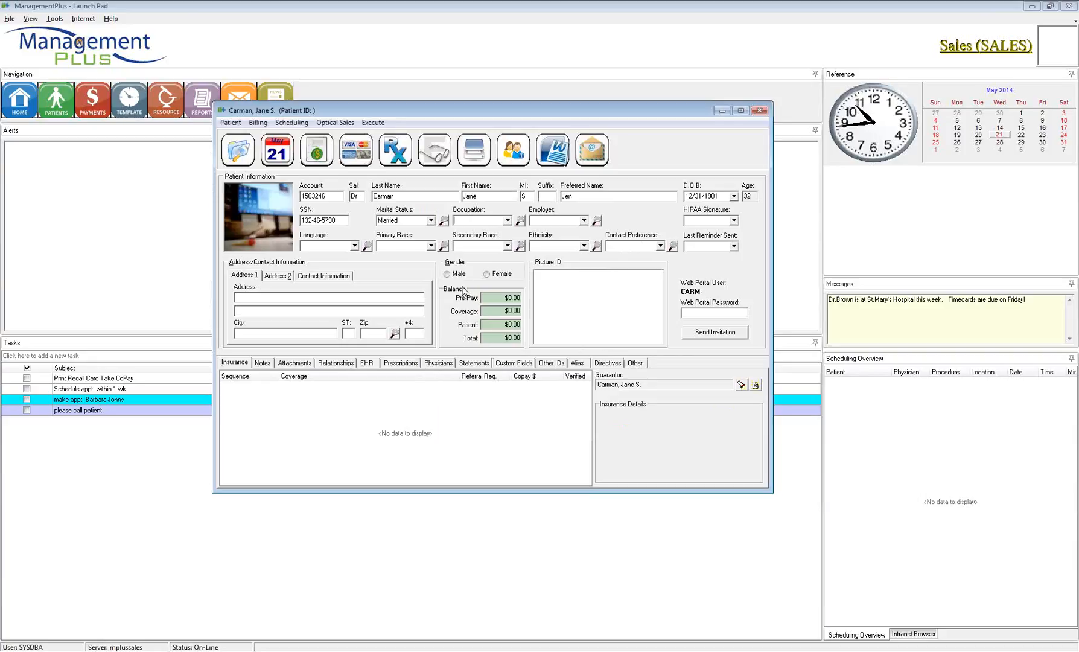
Step: Set the patient's occupation to Trainer from the occupation lookup
{"action": "left_click", "coordinate": [507, 220]}
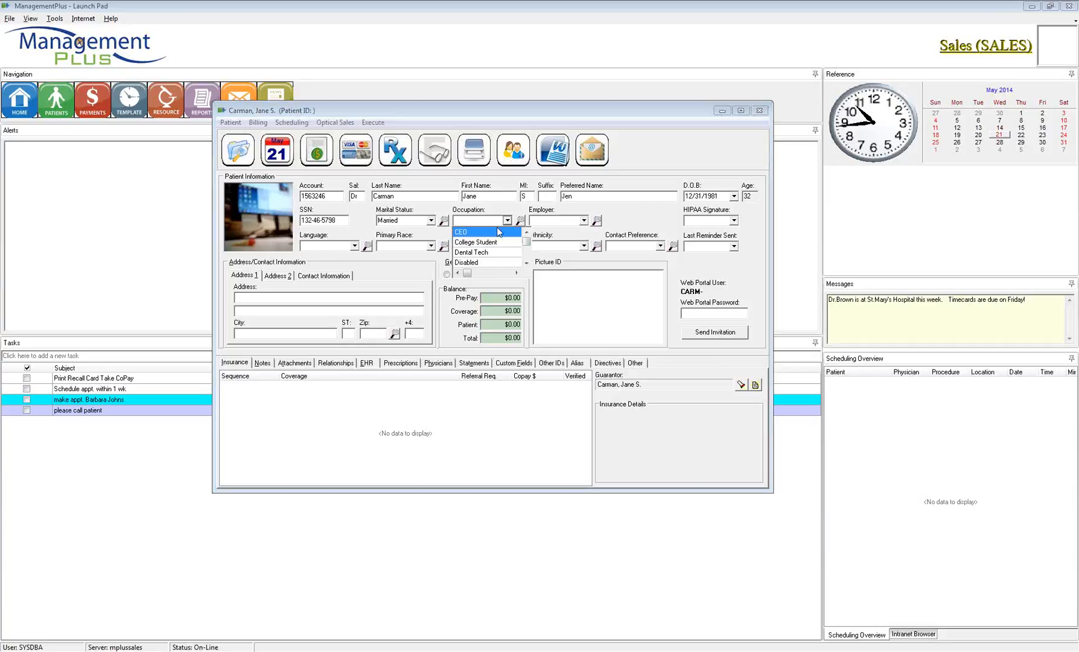
{"action": "left_click", "coordinate": [474, 232]}
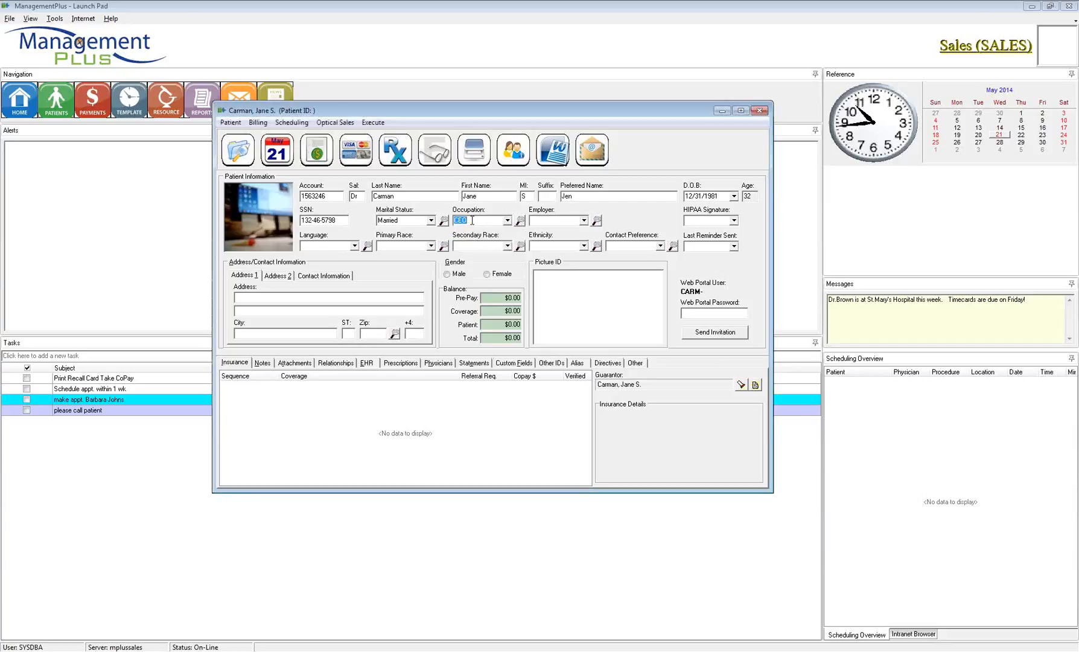
{"action": "type", "text": "Co"}
{"action": "key", "text": "BackSpace"}
{"action": "key", "text": "BackSpace"}
{"action": "key", "text": "BackSpace"}
{"action": "key", "text": "BackSpace"}
{"action": "type", "text": "C"}
{"action": "left_click", "coordinate": [507, 221]}
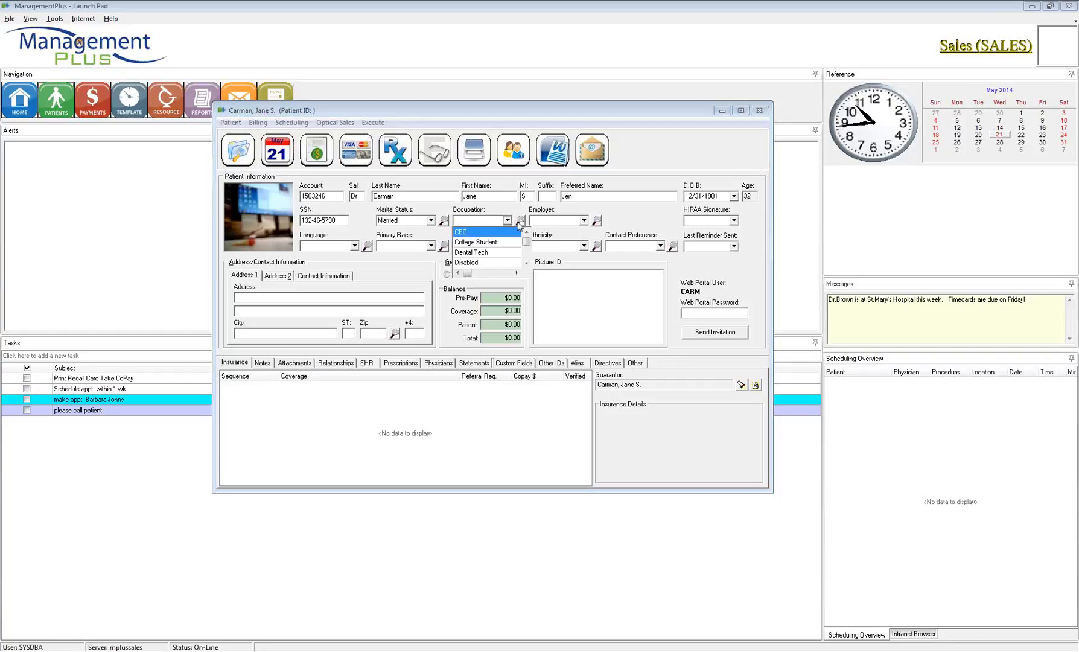
{"action": "left_click", "coordinate": [520, 222]}
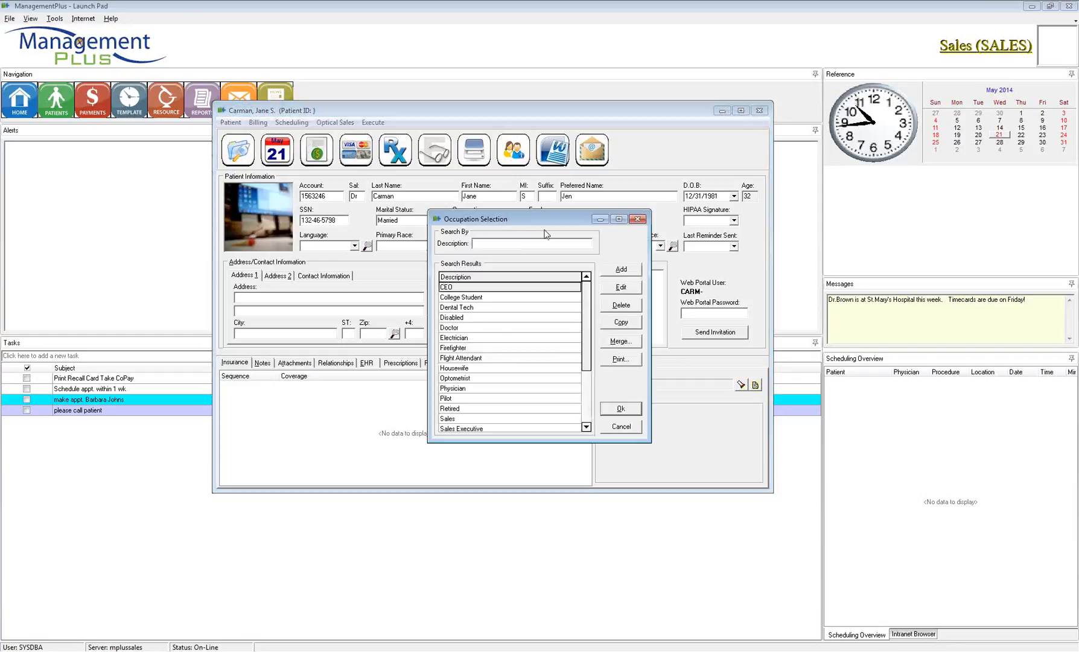
{"action": "left_click_drag", "start_coordinate": [589, 303], "coordinate": [589, 345]}
{"action": "left_click", "coordinate": [494, 379]}
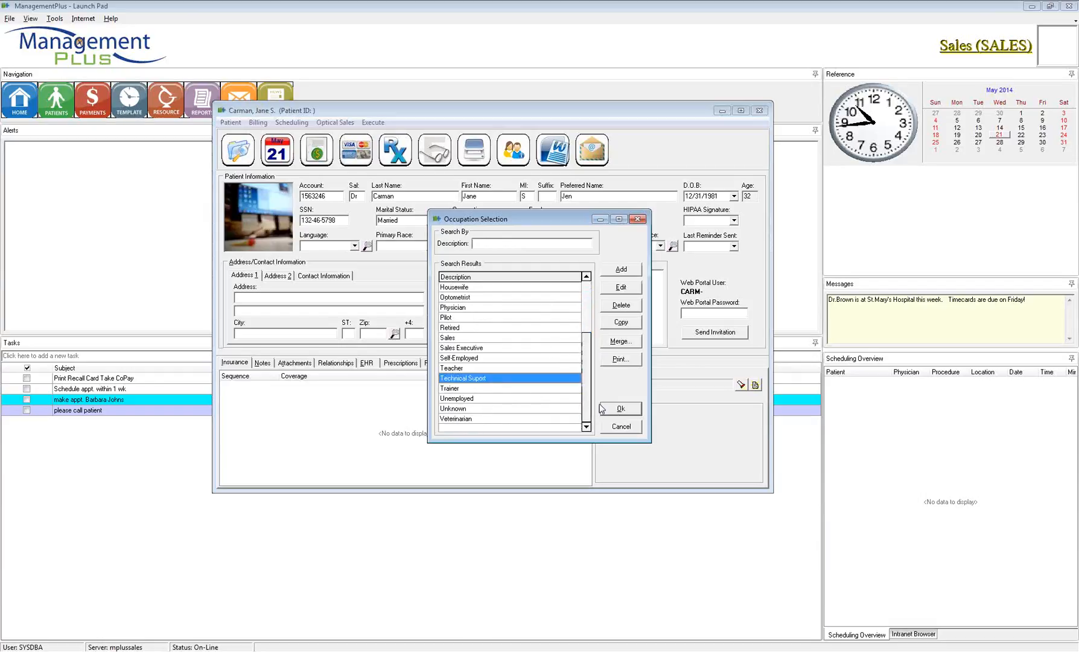
{"action": "double_click", "coordinate": [535, 389]}
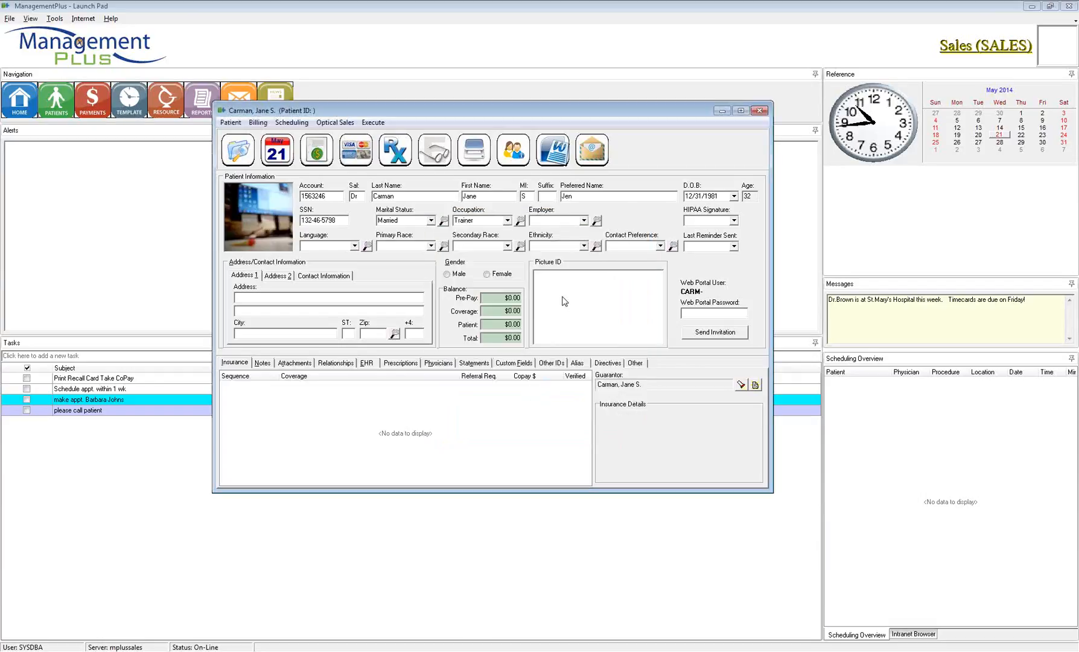
Step: Choose ManagementPlus as the patient's employer from the employer lookup
{"action": "left_click", "coordinate": [597, 220]}
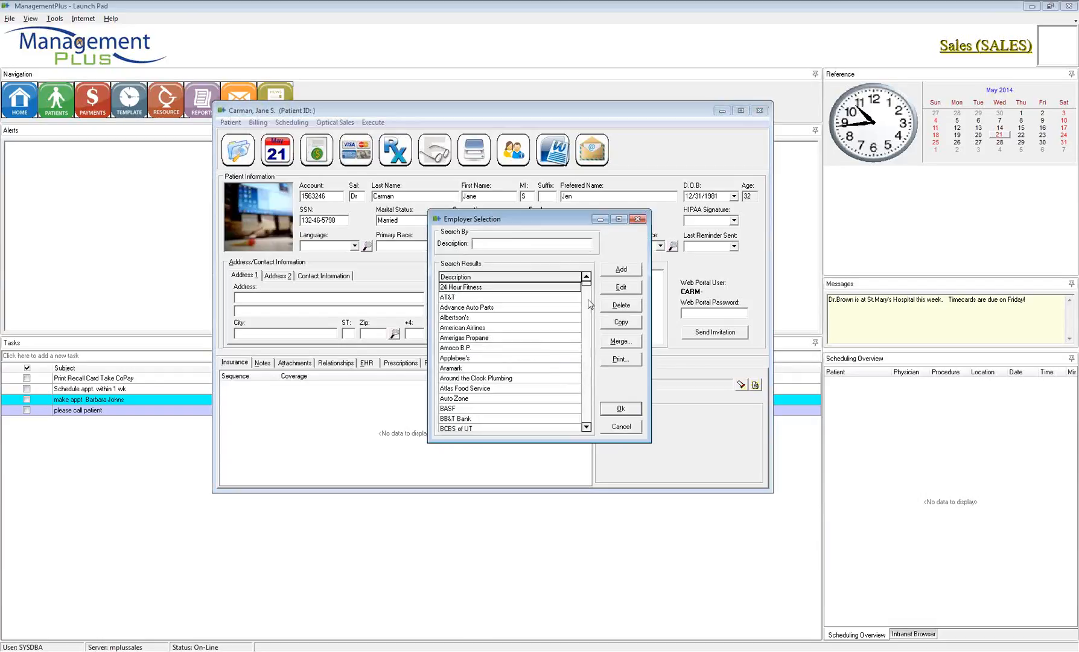
{"action": "left_click", "coordinate": [519, 287]}
{"action": "scroll", "coordinate": [484, 314], "scroll_direction": "down", "scroll_amount": 20}
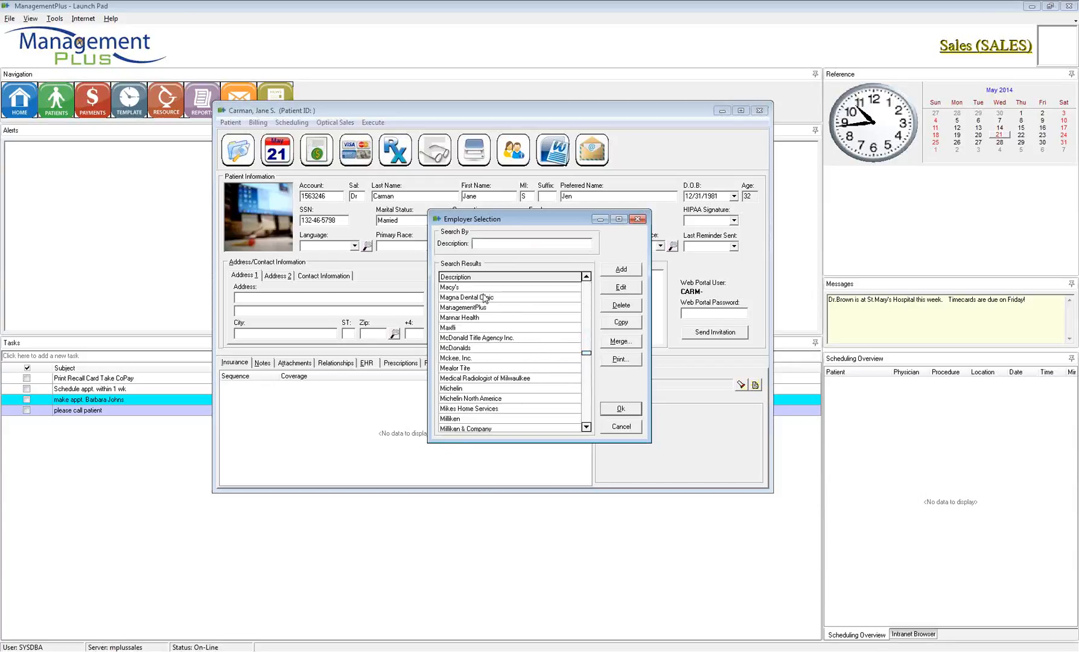
{"action": "double_click", "coordinate": [490, 307]}
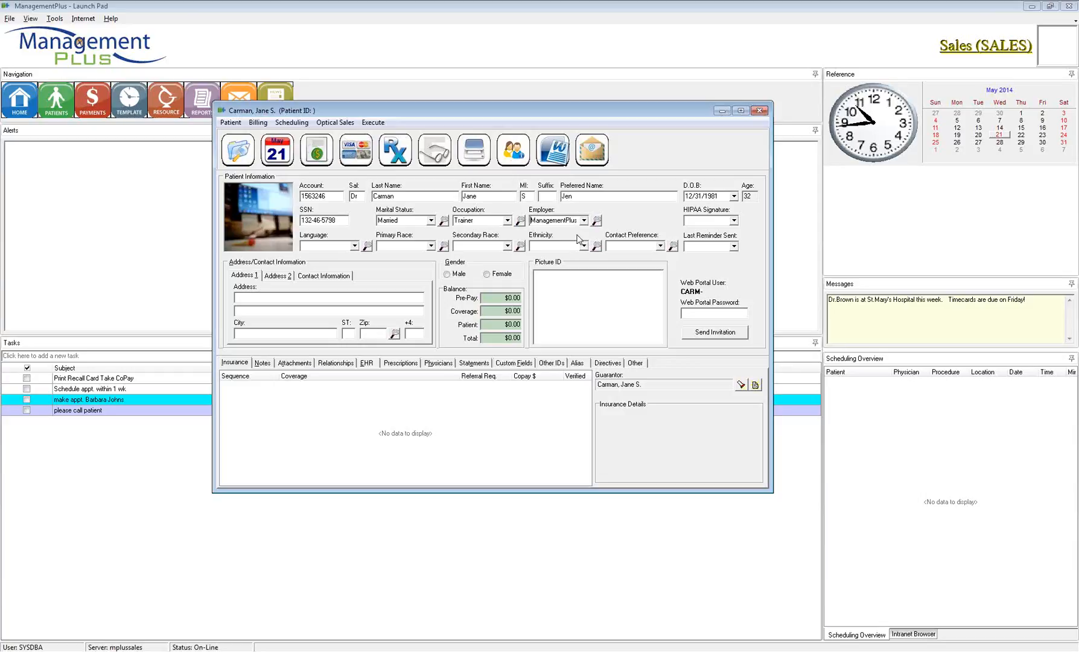
Step: Try today's date and then the 13th in the HIPAA signature date calendar
{"action": "left_click", "coordinate": [735, 221]}
{"action": "left_click", "coordinate": [737, 222]}
{"action": "key", "text": "t"}
{"action": "left_click", "coordinate": [733, 220]}
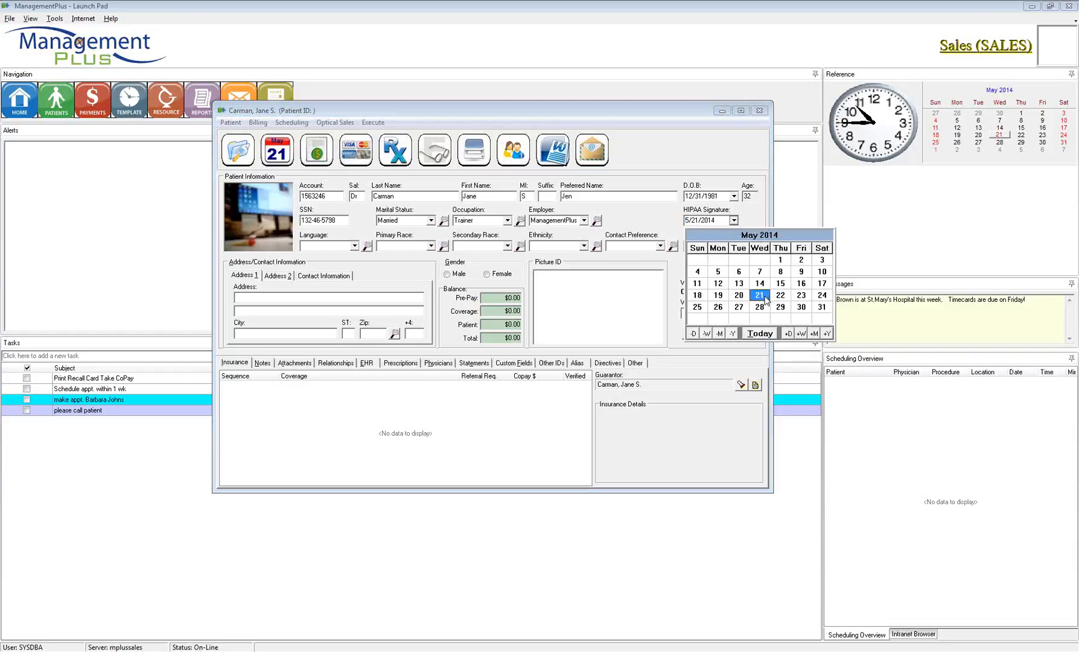
{"action": "left_click", "coordinate": [759, 334]}
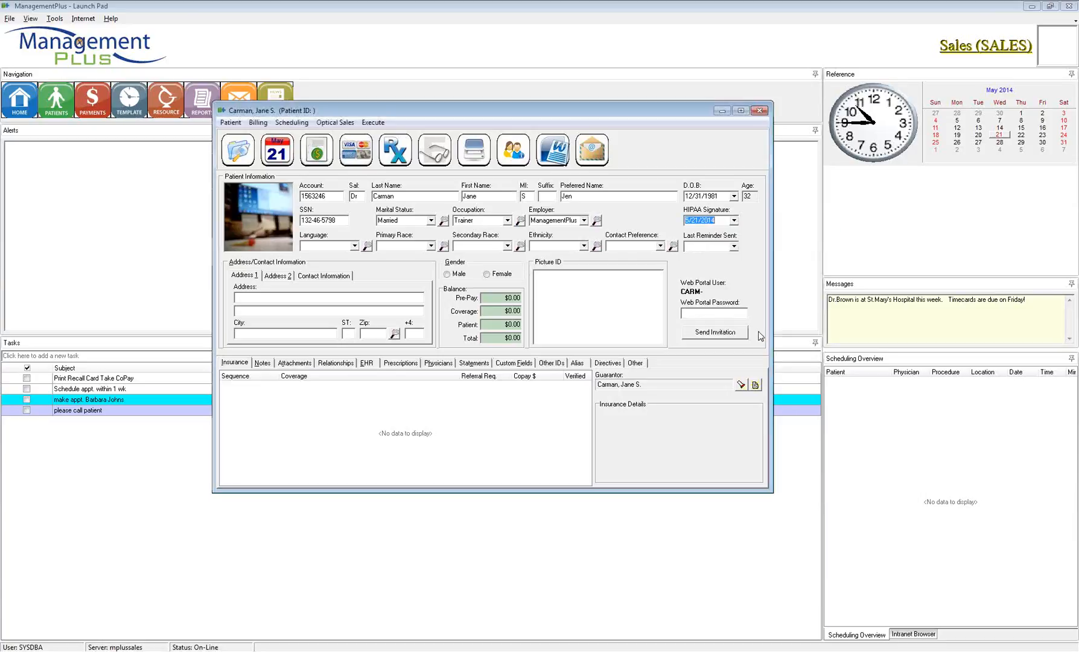
{"action": "left_click", "coordinate": [733, 221]}
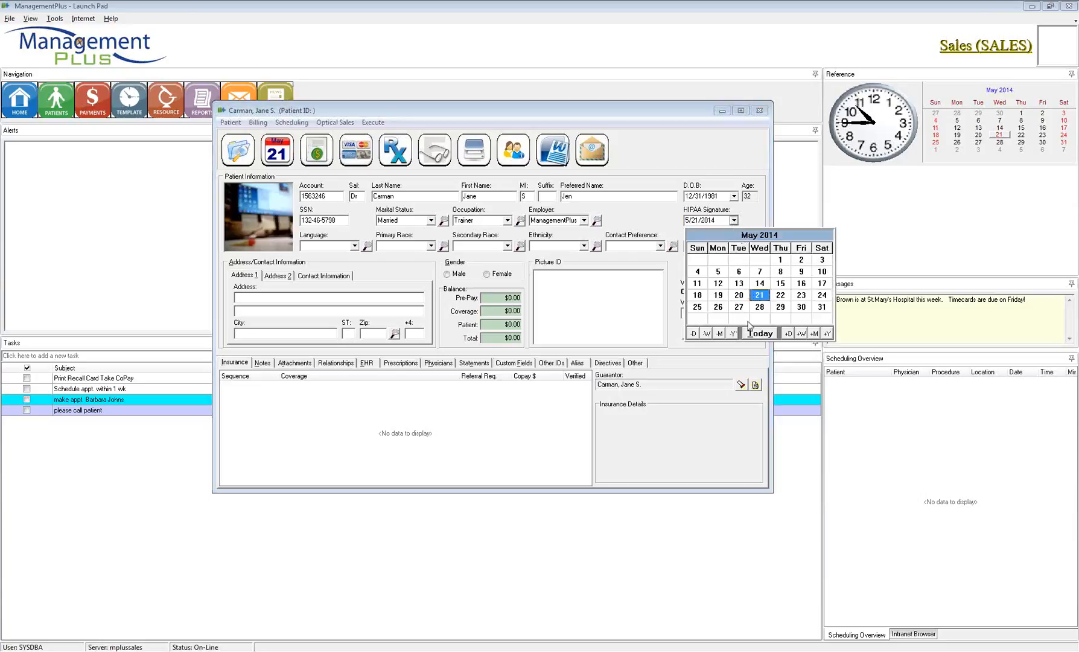
{"action": "left_click", "coordinate": [740, 285]}
Step: Change the HIPAA signature date to April 3, 2014 and confirm the field
{"action": "left_click", "coordinate": [734, 221]}
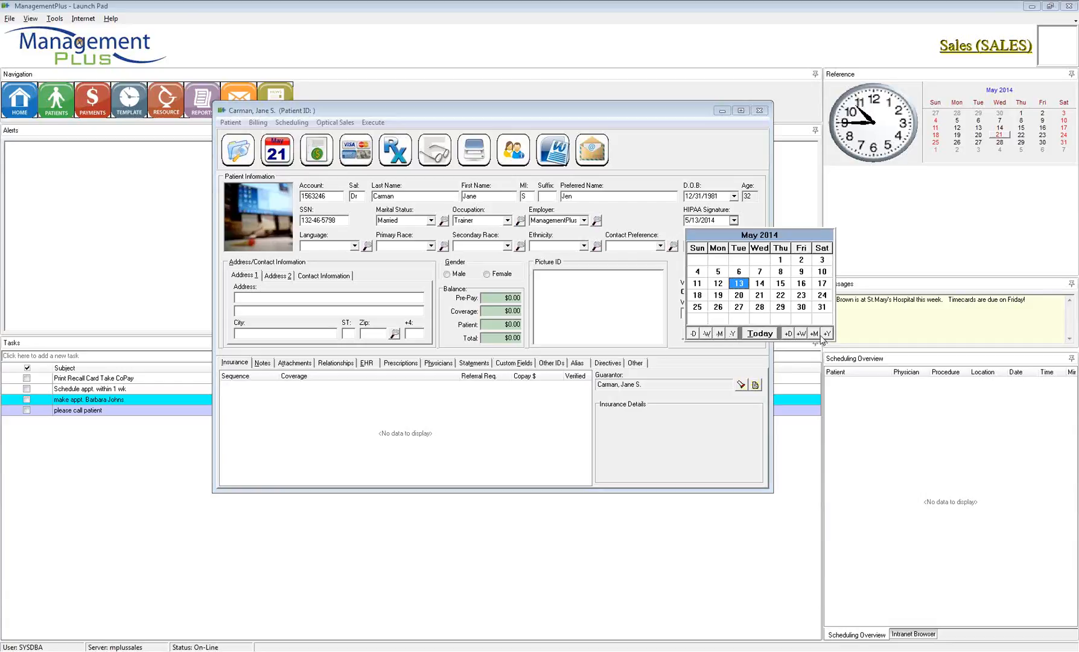
{"action": "left_click", "coordinate": [718, 333]}
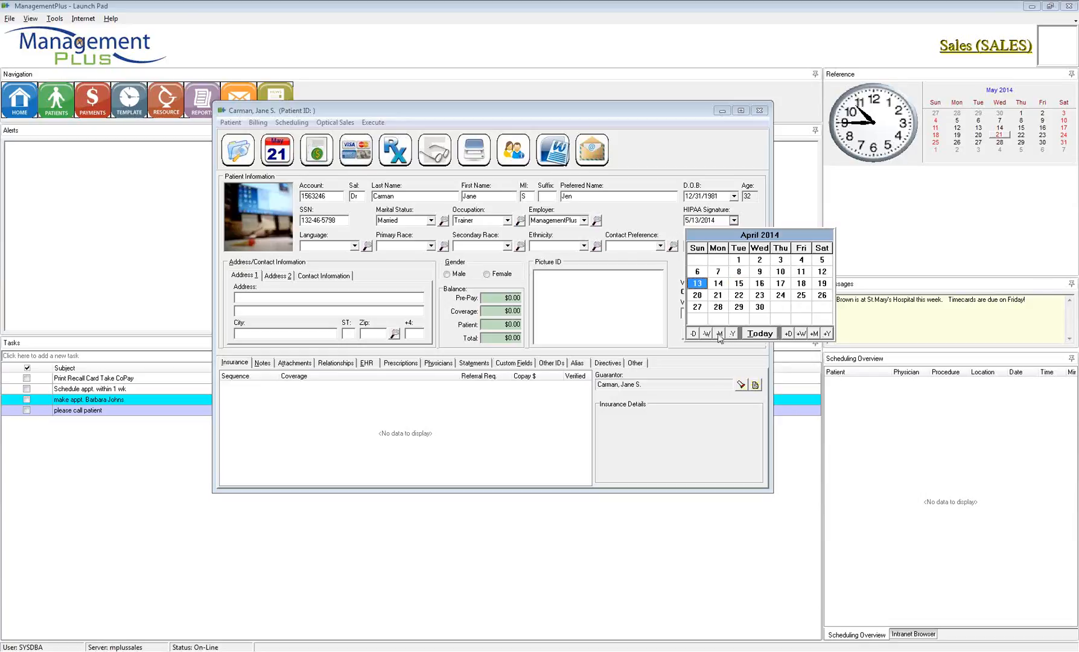
{"action": "left_click", "coordinate": [781, 261]}
{"action": "left_click", "coordinate": [722, 221]}
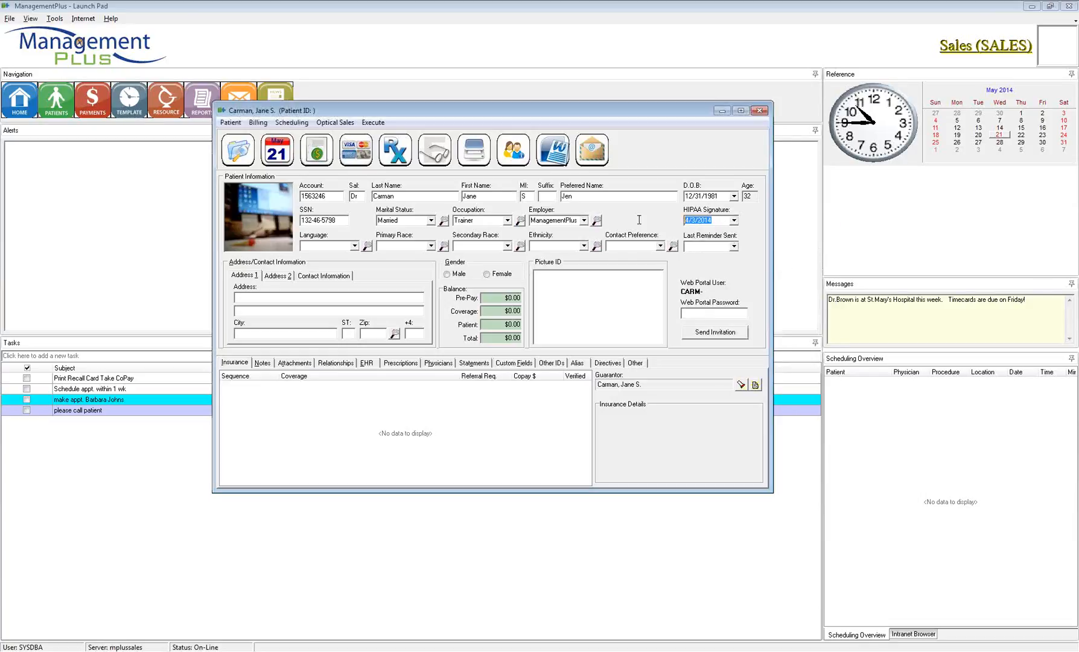
{"action": "type", "text": "04/03"}
{"action": "key", "text": "Tab"}
{"action": "left_click", "coordinate": [717, 220]}
{"action": "left_click", "coordinate": [687, 249]}
Step: Enter English as the patient's language
{"action": "left_click", "coordinate": [354, 246]}
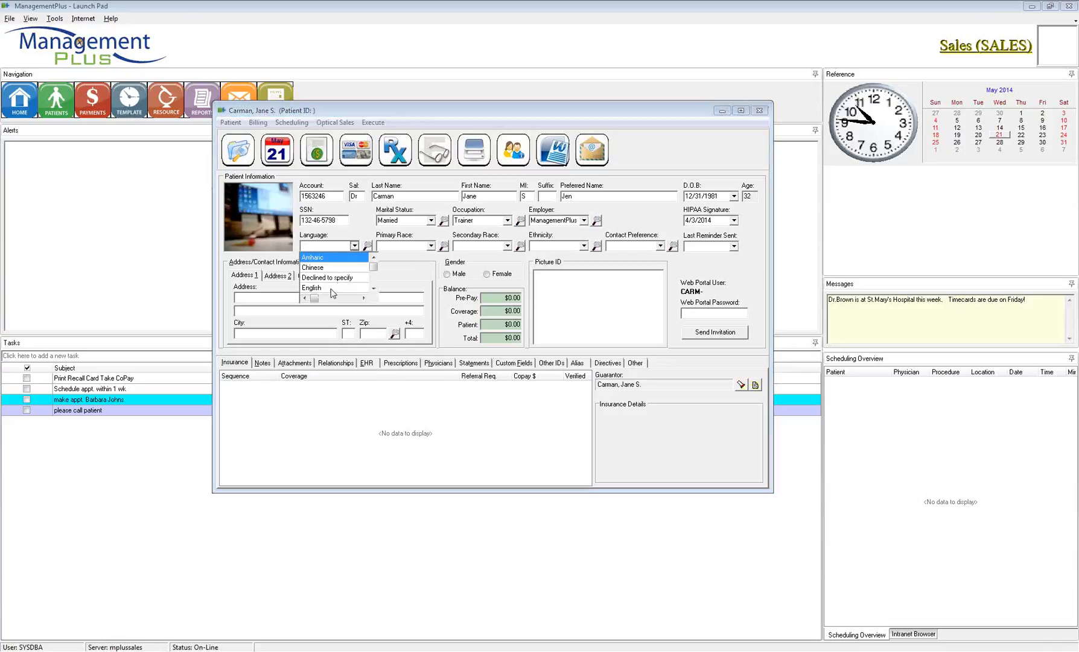
{"action": "left_click", "coordinate": [322, 246]}
{"action": "type", "text": "English"}
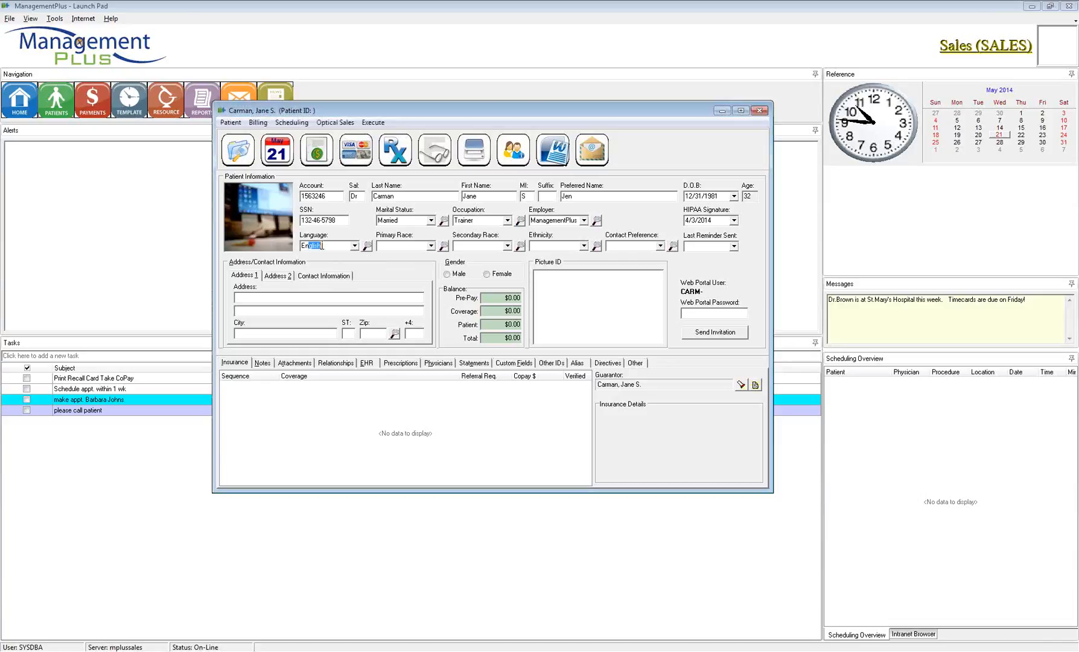
{"action": "key", "text": "Tab"}
Step: Replace the autocompleted White with Declined to specify as the primary race
{"action": "type", "text": "whi"}
{"action": "left_click_drag", "start_coordinate": [406, 245], "coordinate": [379, 246]}
{"action": "key", "text": "BackSpace"}
{"action": "left_click", "coordinate": [430, 245]}
{"action": "left_click", "coordinate": [444, 247]}
{"action": "left_click", "coordinate": [483, 330]}
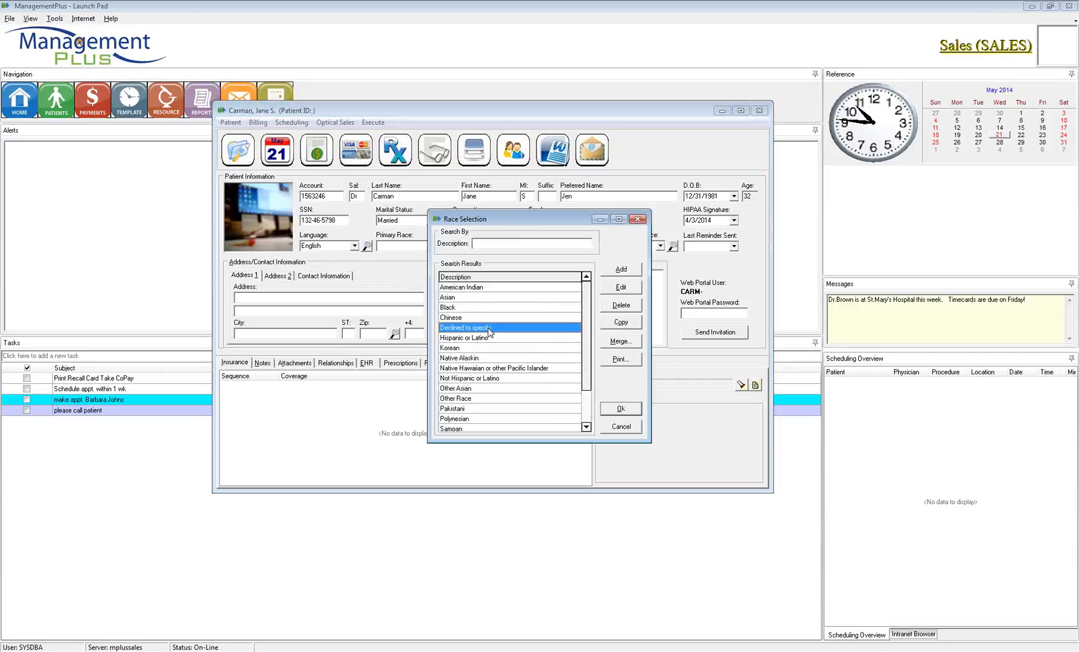
{"action": "double_click", "coordinate": [489, 332]}
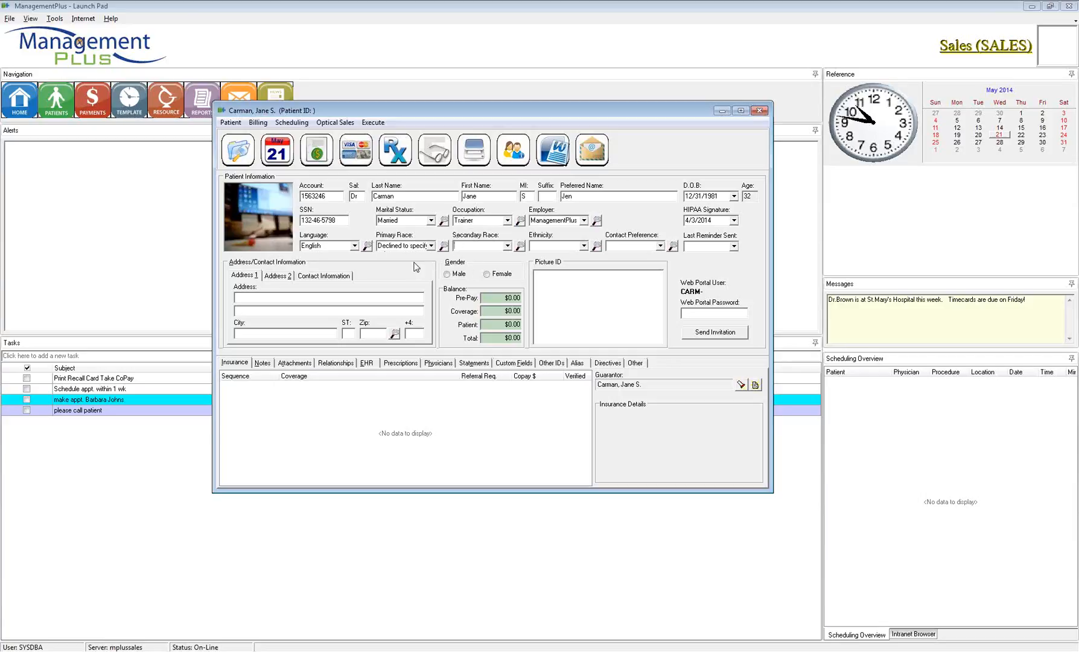
{"action": "left_click", "coordinate": [584, 247]}
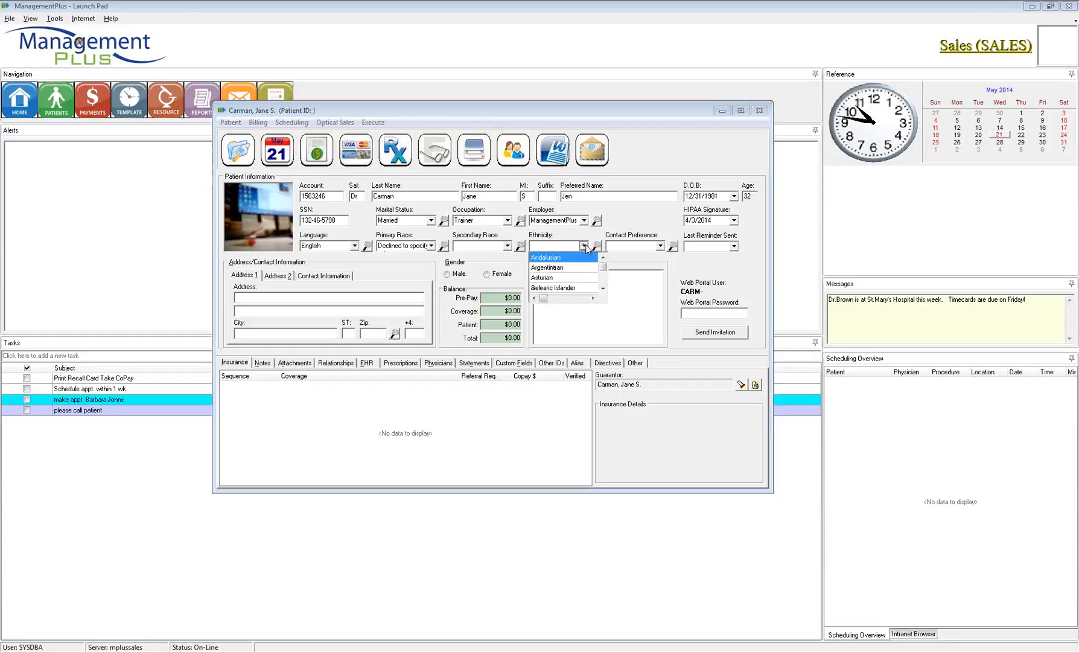
{"action": "left_click", "coordinate": [589, 234]}
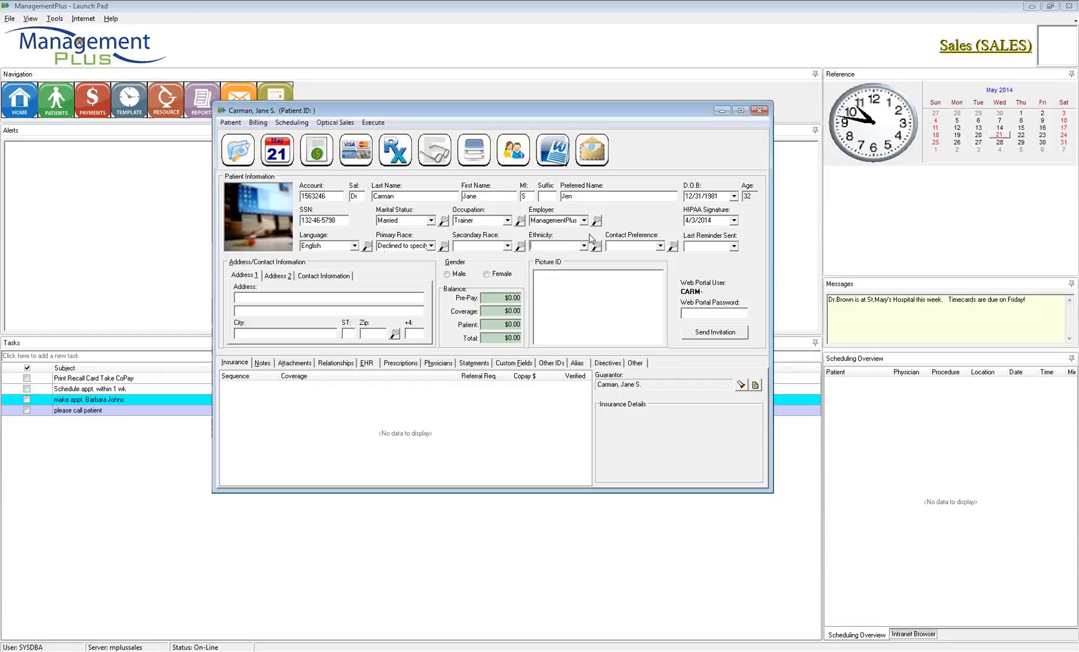
{"action": "left_click", "coordinate": [561, 246]}
{"action": "type", "text": "not"}
{"action": "left_click", "coordinate": [660, 247]}
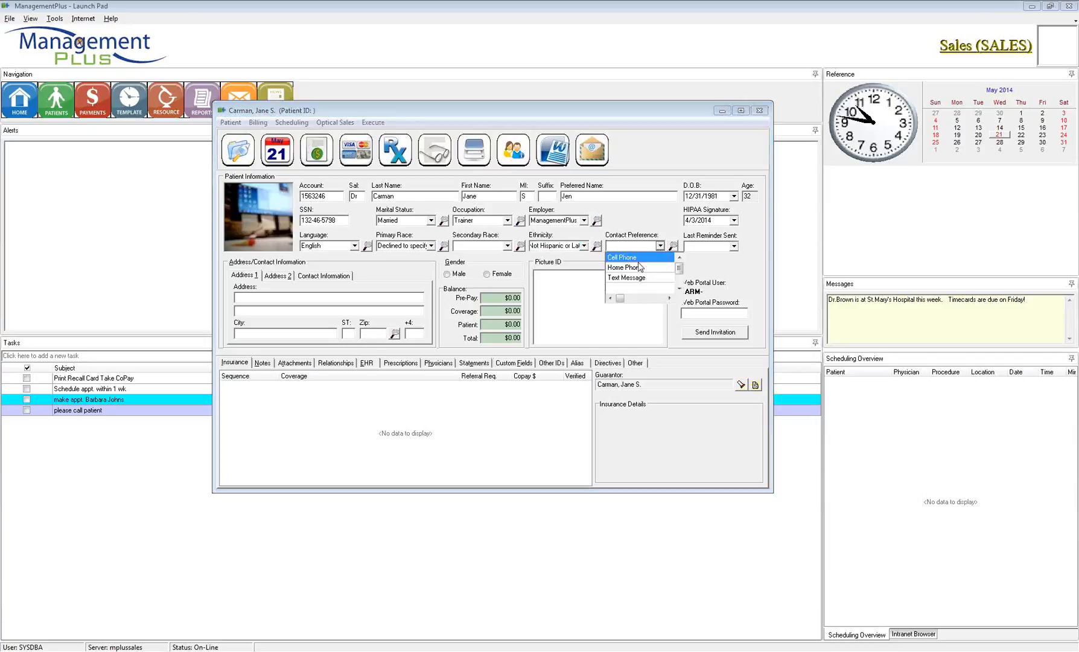
{"action": "left_click", "coordinate": [652, 247]}
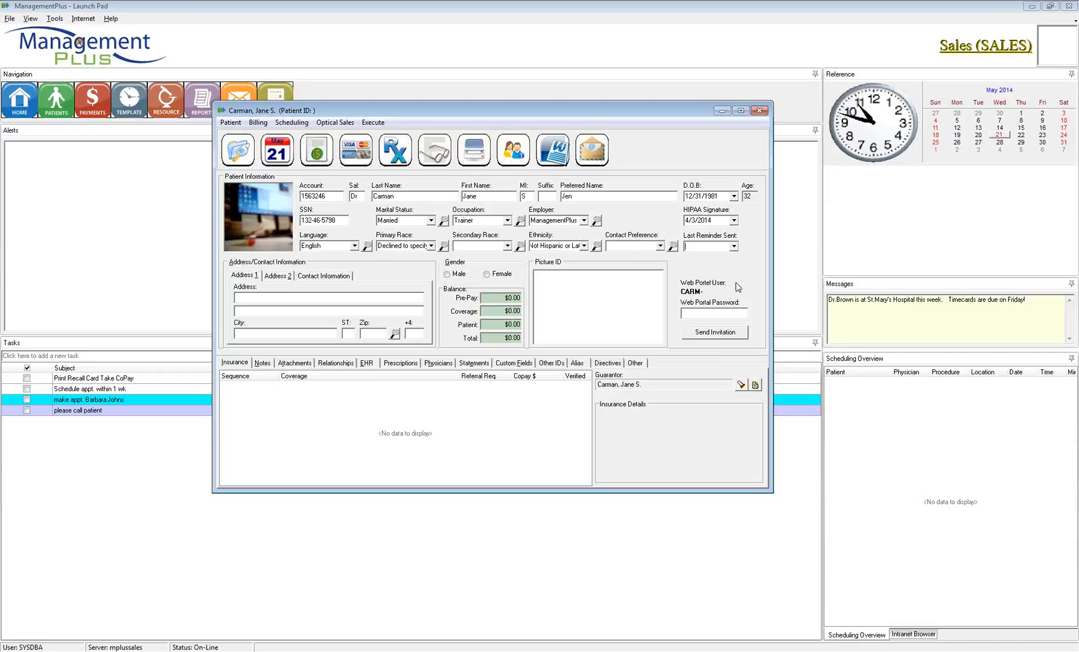
Step: Set Last Reminder Sent to today's date, 5/20/2014, using the calendar
{"action": "left_click", "coordinate": [734, 247]}
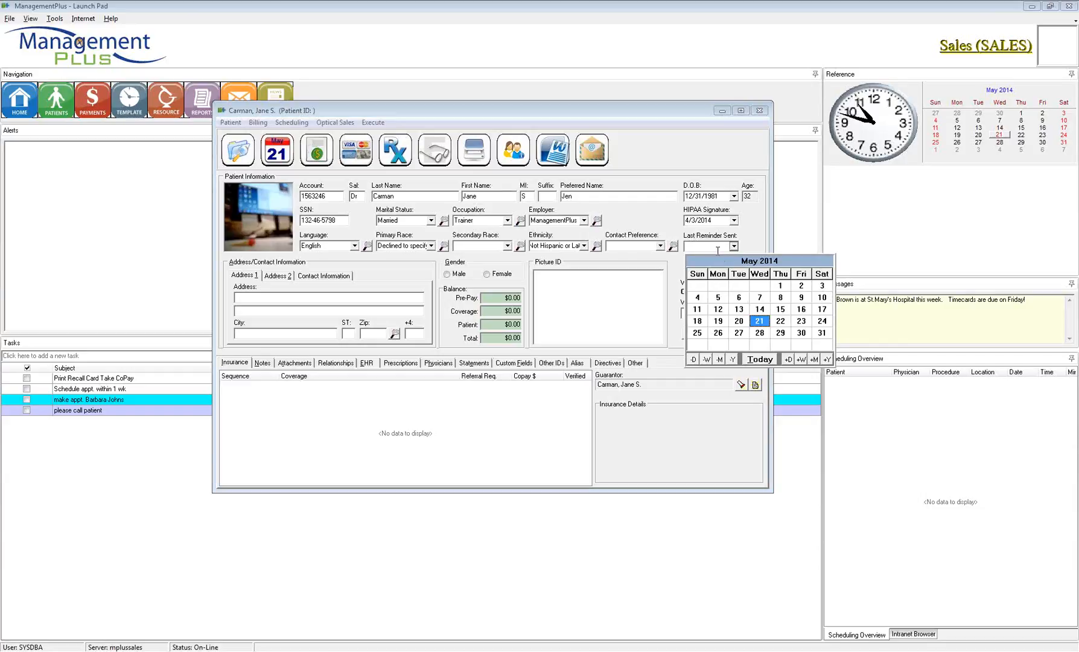
{"action": "left_click", "coordinate": [759, 360]}
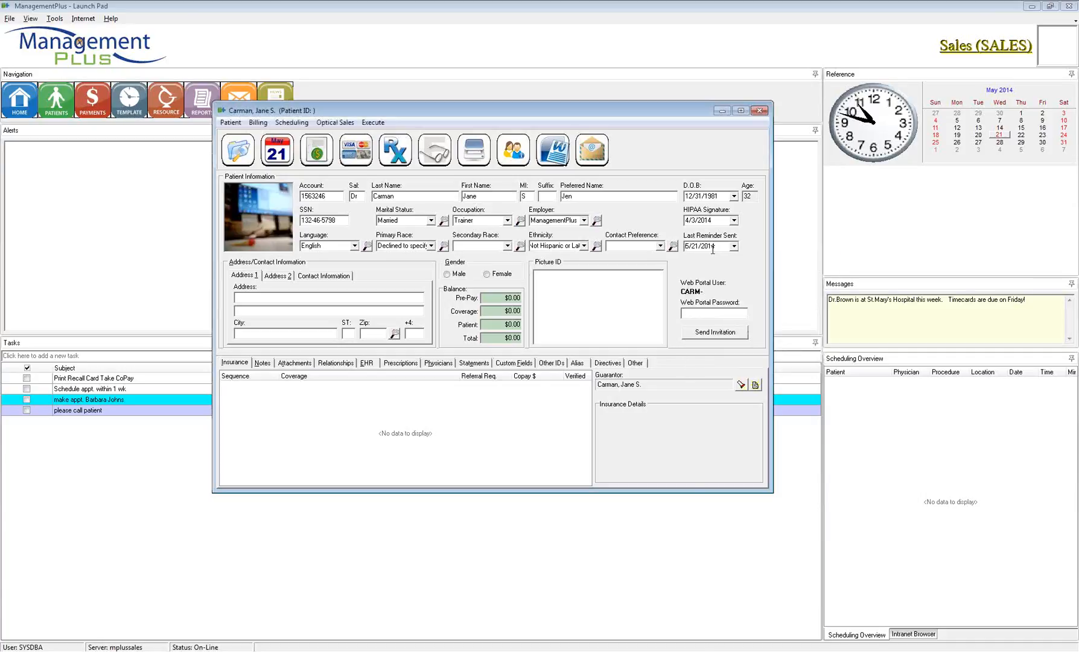
{"action": "left_click_drag", "start_coordinate": [718, 247], "coordinate": [684, 246]}
Step: Enter 123 Sunshine Lane, Herriman, 84096 as Address 1, then switch to Address 2
{"action": "left_click", "coordinate": [244, 277]}
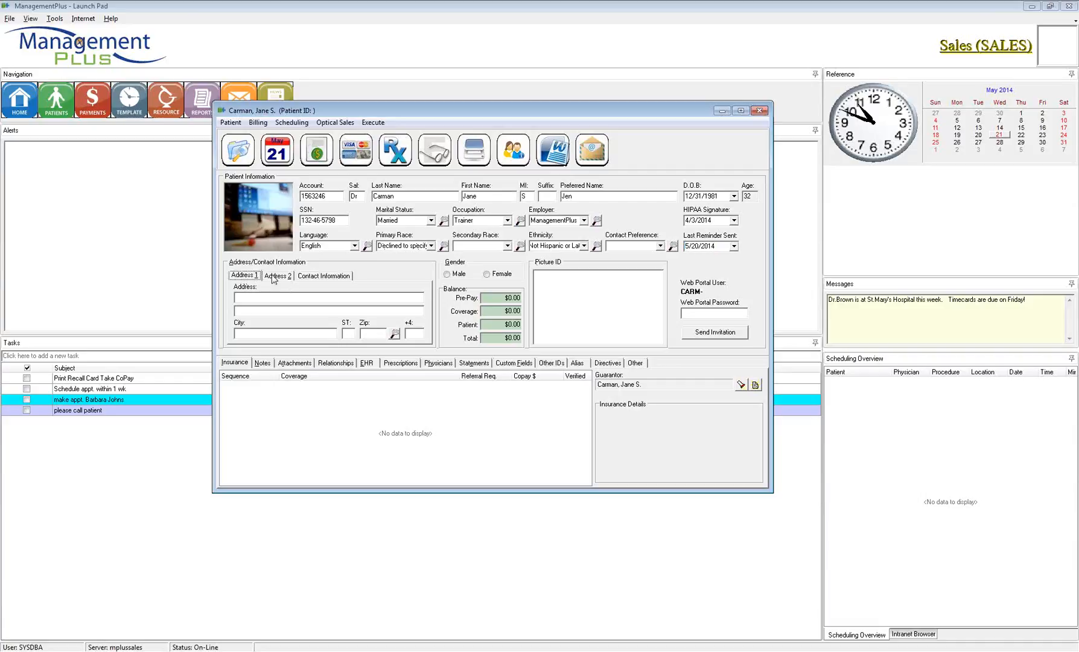
{"action": "left_click", "coordinate": [245, 297]}
{"action": "type", "text": "123 Sunshine Lane"}
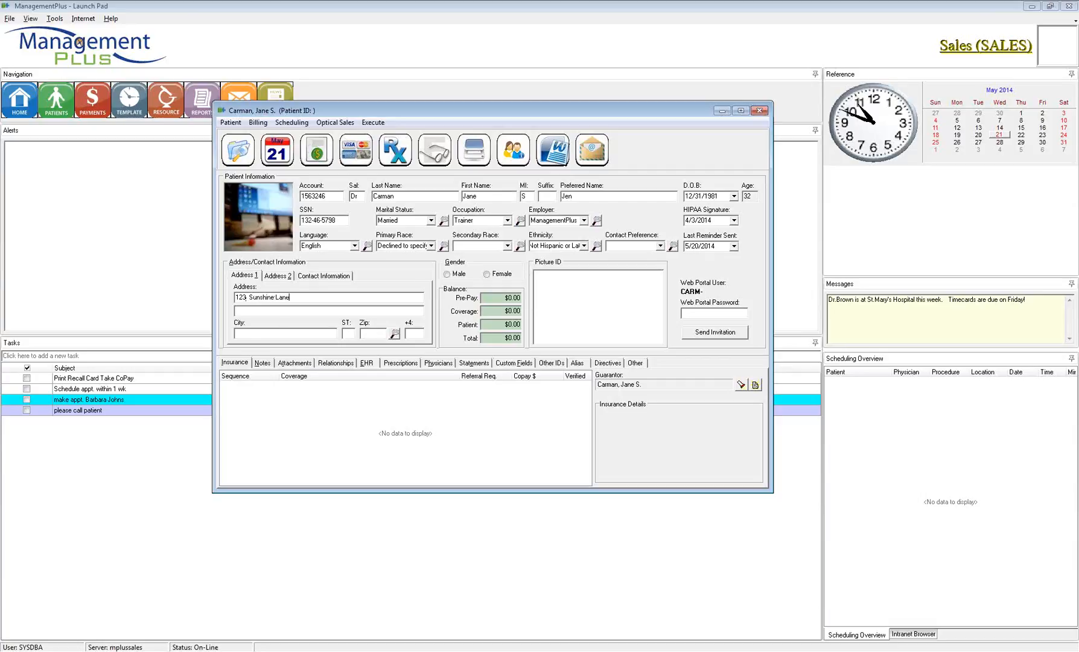
{"action": "key", "text": "Tab"}
{"action": "type", "text": "84096"}
{"action": "type", "text": "Herrima"}
{"action": "type", "text": "n"}
{"action": "left_click", "coordinate": [409, 333]}
{"action": "left_click", "coordinate": [281, 276]}
{"action": "left_click", "coordinate": [275, 300]}
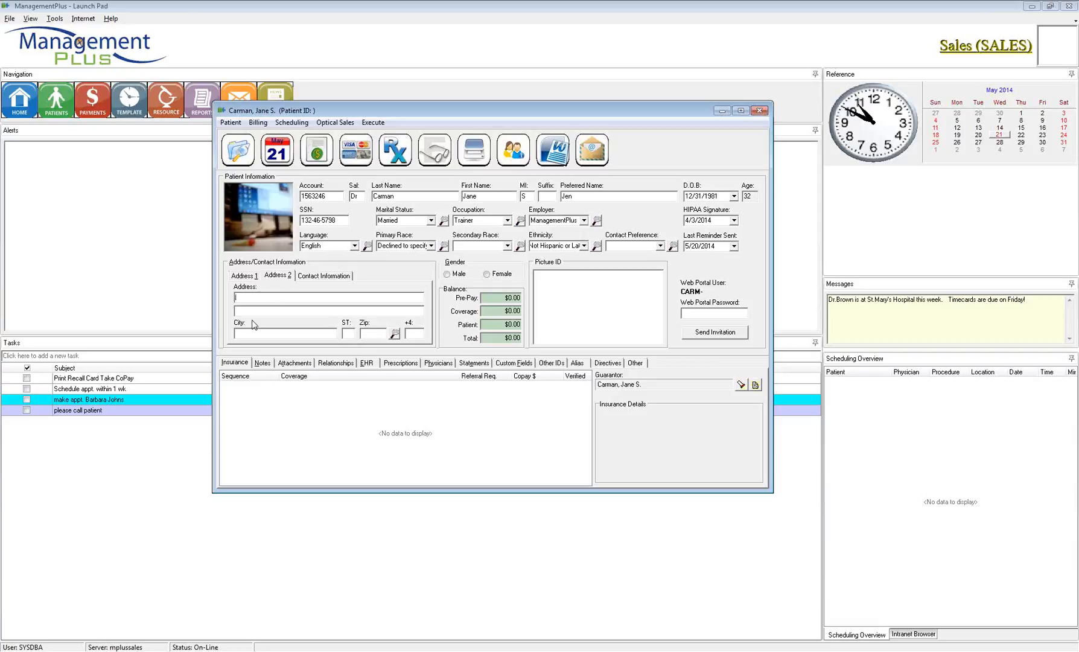
Step: Open Add Phone Number from the Contact Information grid's right-click menu
{"action": "left_click", "coordinate": [316, 298]}
{"action": "left_click", "coordinate": [324, 277]}
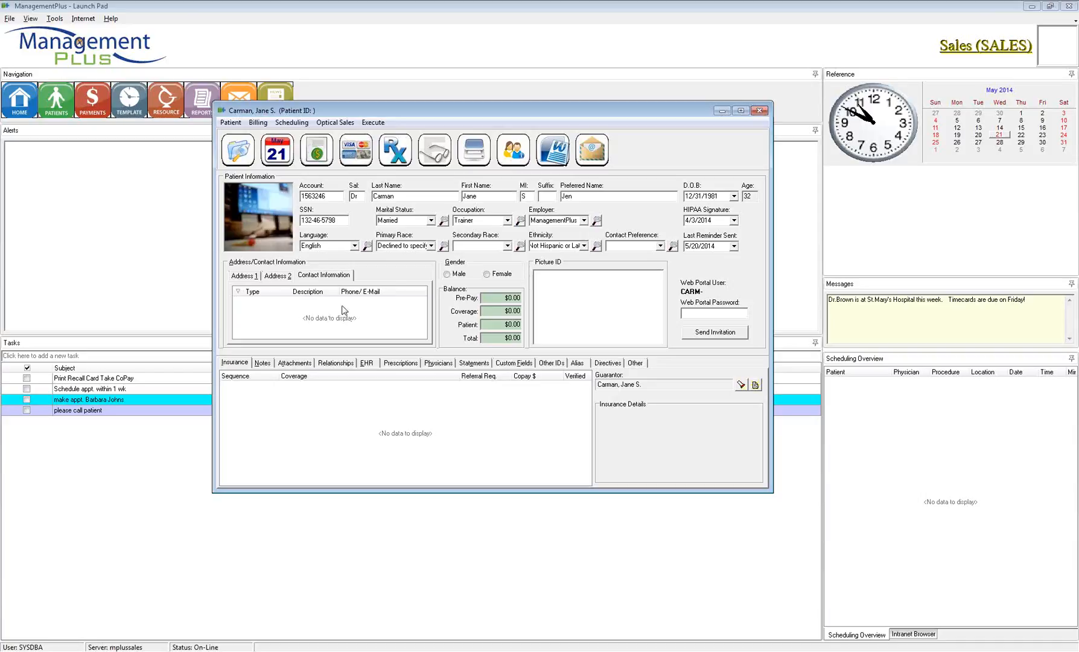
{"action": "right_click", "coordinate": [322, 315]}
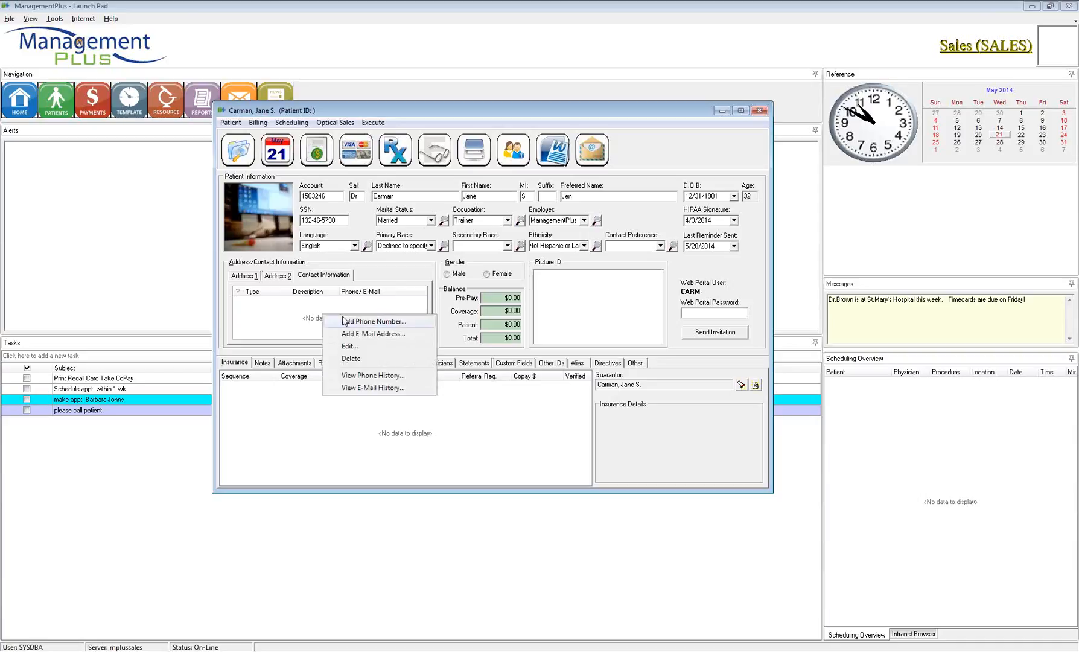
{"action": "left_click", "coordinate": [345, 322]}
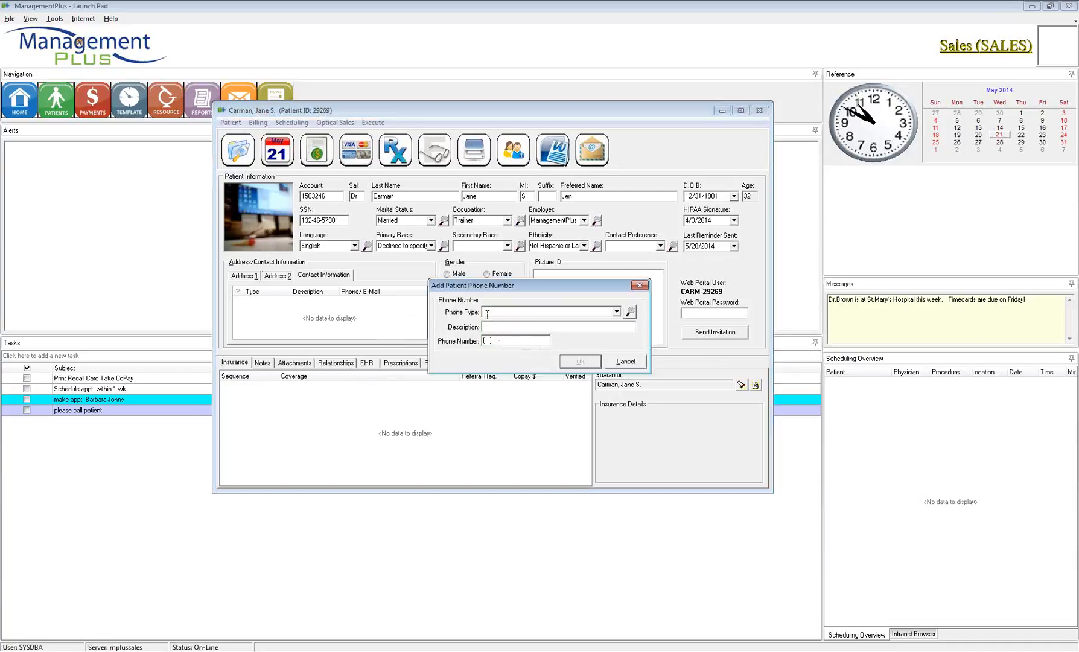
Step: Review the Cell Phone, Fax, Home Phone and Work Phone entries in the phone type lookup
{"action": "left_click", "coordinate": [616, 312]}
{"action": "scroll", "coordinate": [630, 356], "scroll_direction": "down", "scroll_amount": 3}
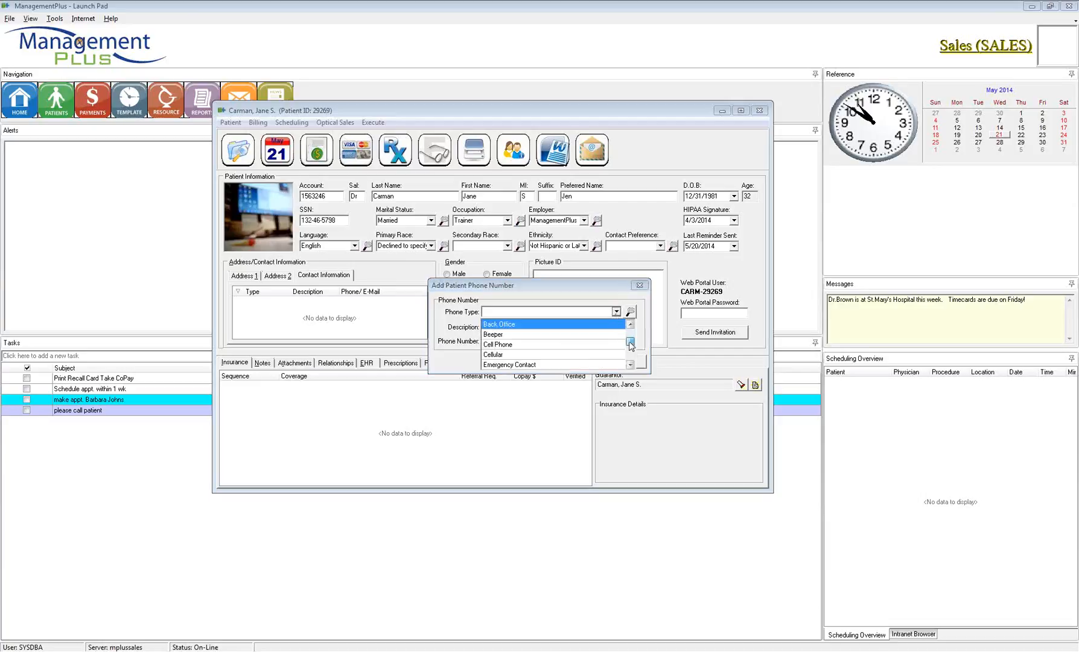
{"action": "left_click", "coordinate": [631, 324]}
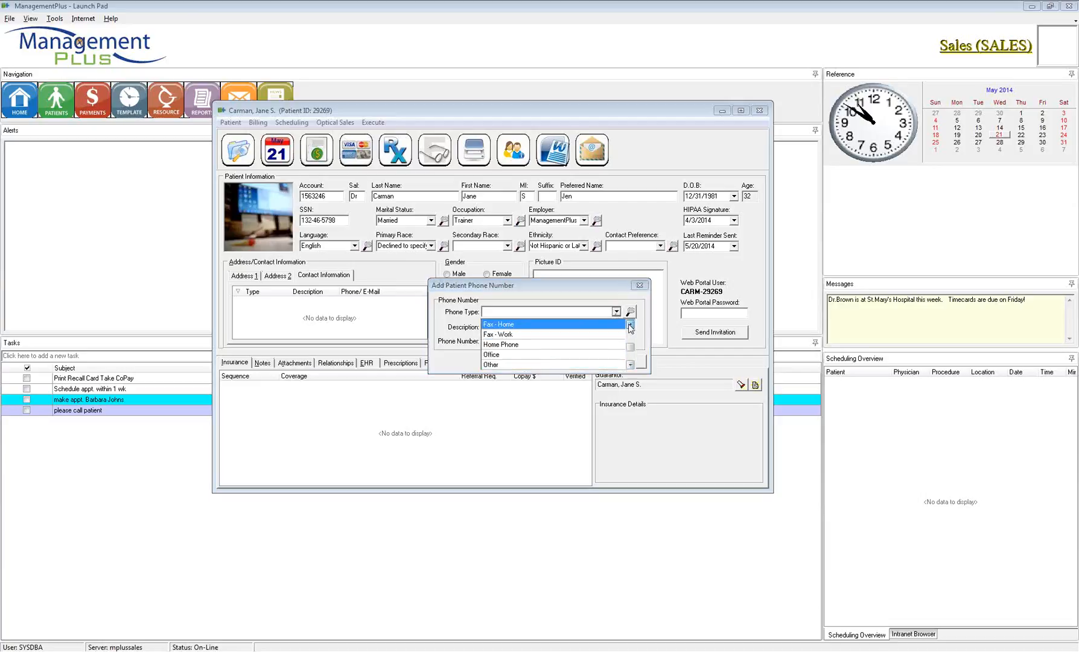
{"action": "left_click", "coordinate": [632, 324]}
{"action": "left_click", "coordinate": [632, 324]}
{"action": "left_click", "coordinate": [632, 313]}
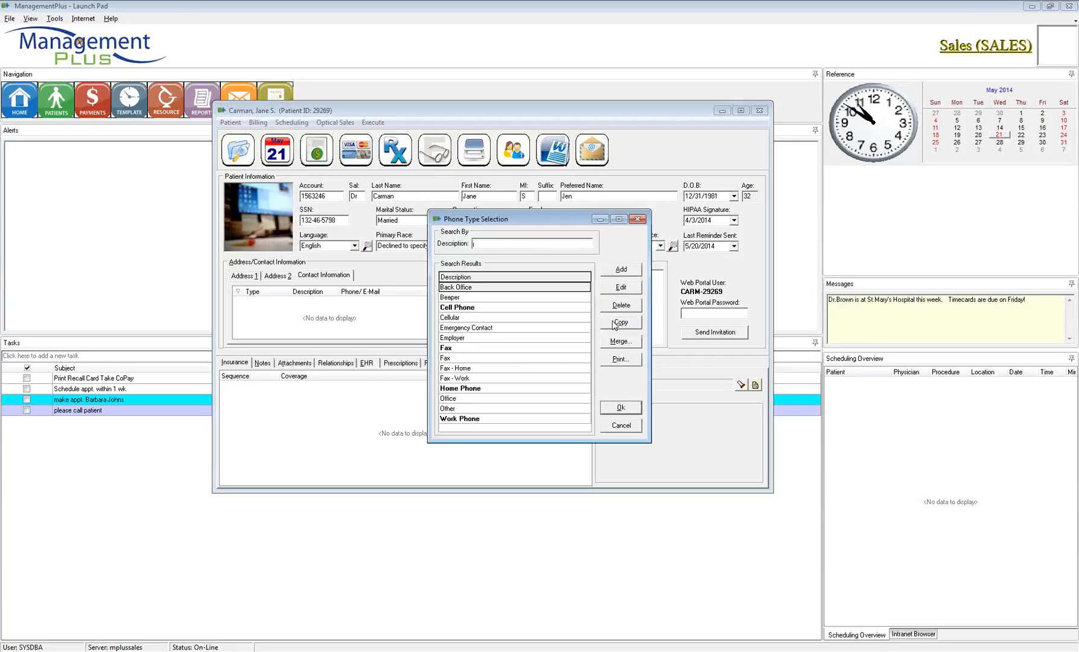
{"action": "left_click", "coordinate": [478, 309]}
{"action": "left_click", "coordinate": [472, 349]}
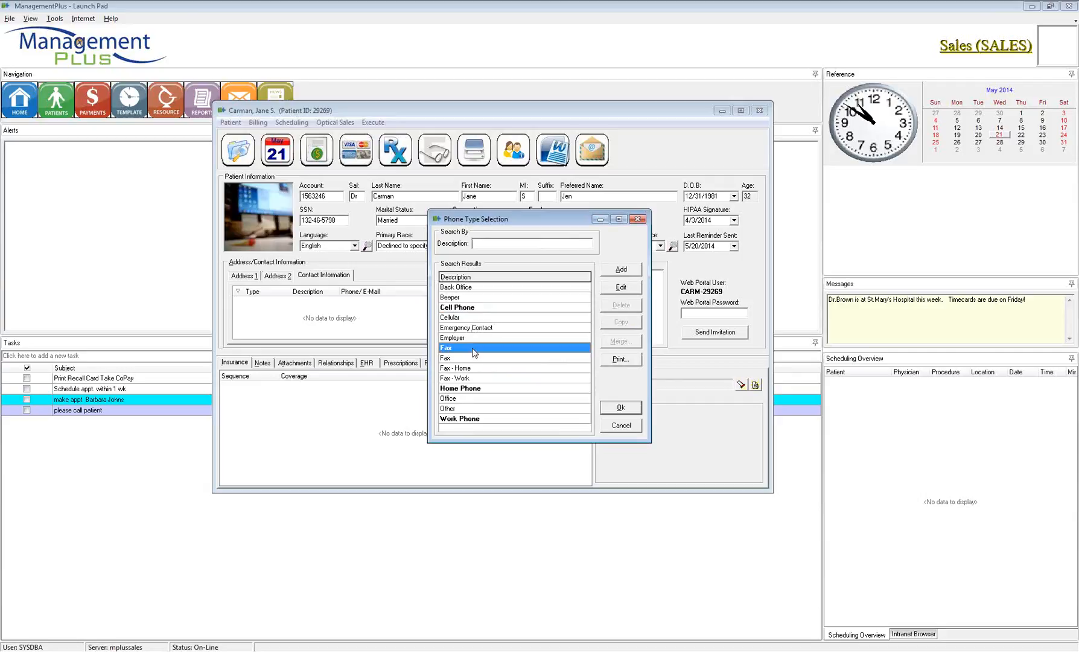
{"action": "left_click", "coordinate": [480, 388]}
{"action": "left_click", "coordinate": [489, 419]}
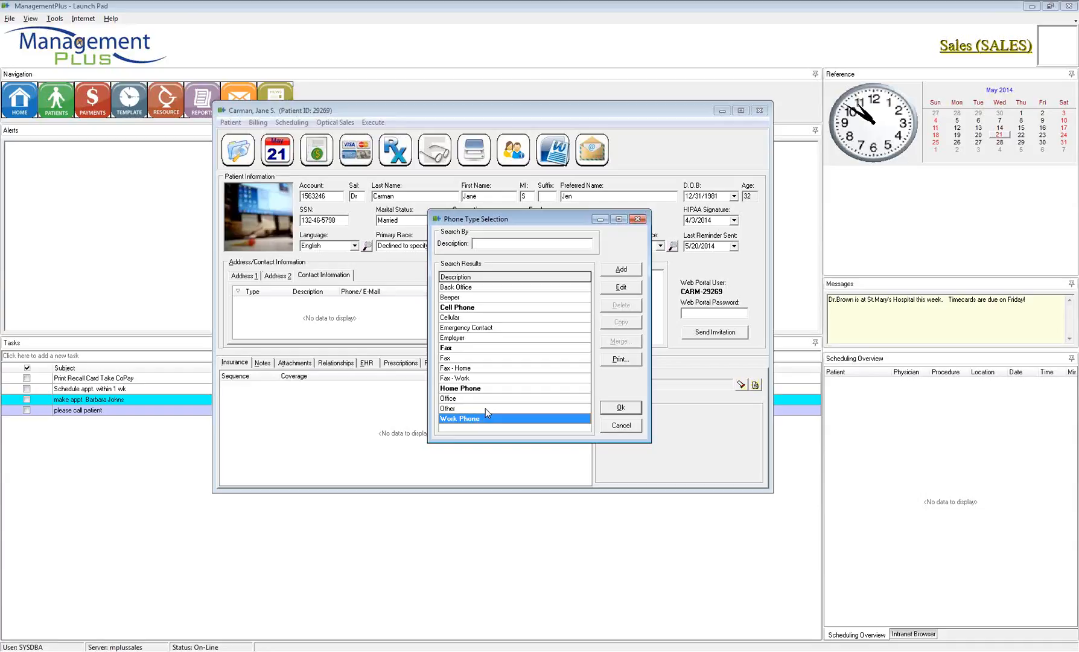
Step: Add a new phone type named 'work phone' and confirm it
{"action": "left_click", "coordinate": [622, 269]}
{"action": "type", "text": "work"}
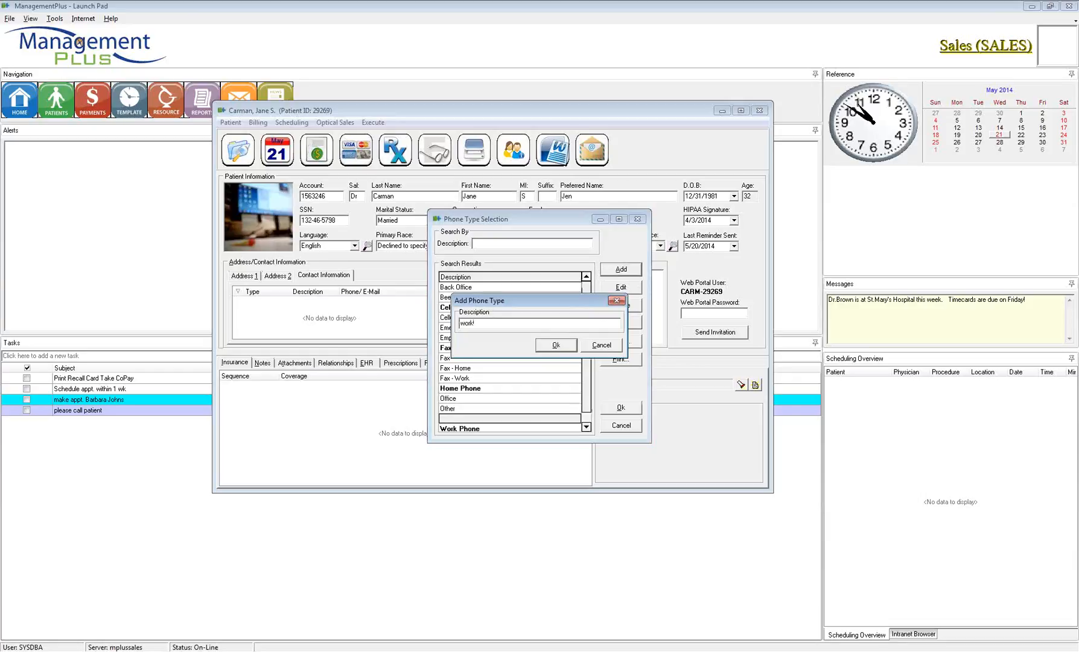
{"action": "type", "text": " phone"}
{"action": "left_click", "coordinate": [555, 345]}
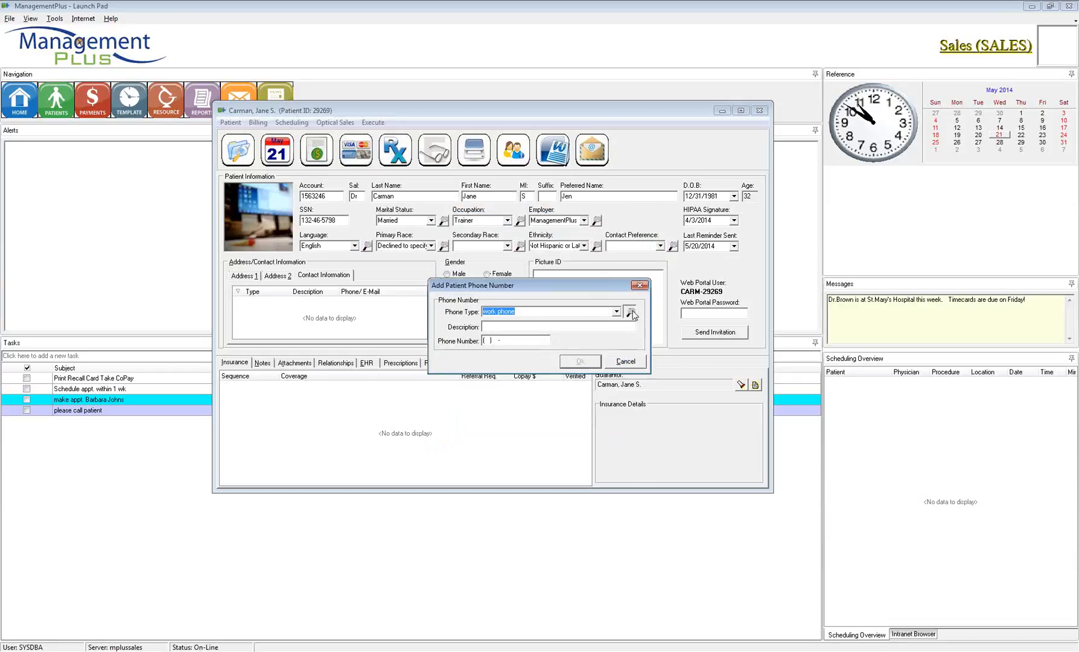
Step: Pick Home Phone as the phone type in the lookup
{"action": "left_click", "coordinate": [630, 312]}
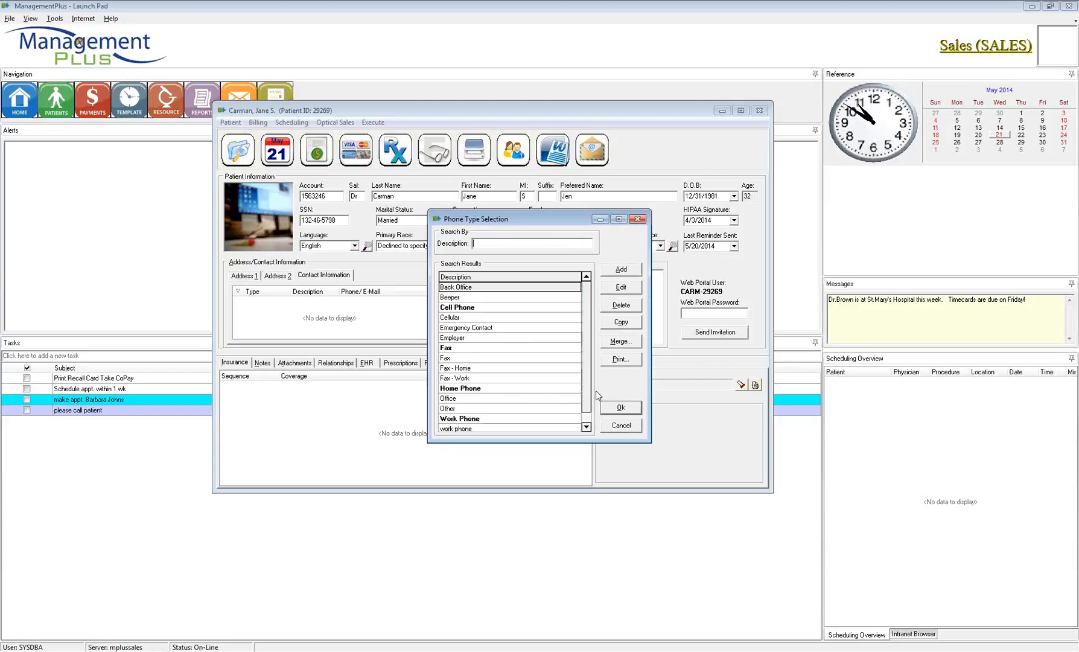
{"action": "scroll", "coordinate": [596, 391], "scroll_direction": "down", "scroll_amount": 1}
{"action": "left_click", "coordinate": [490, 419]}
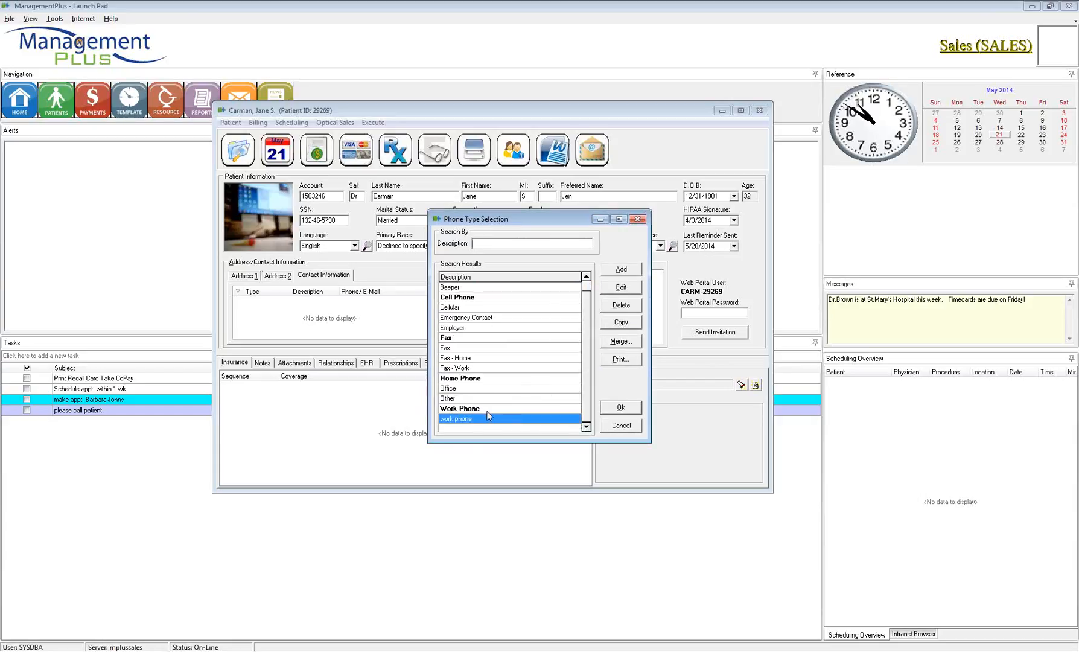
{"action": "left_click", "coordinate": [488, 409]}
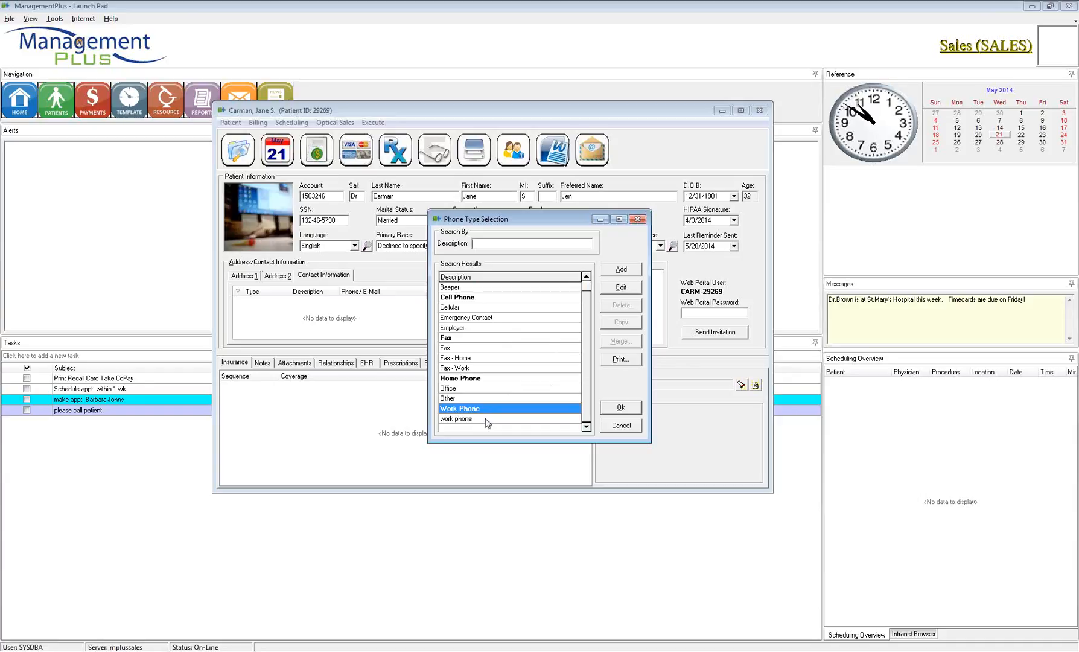
{"action": "left_click", "coordinate": [485, 419]}
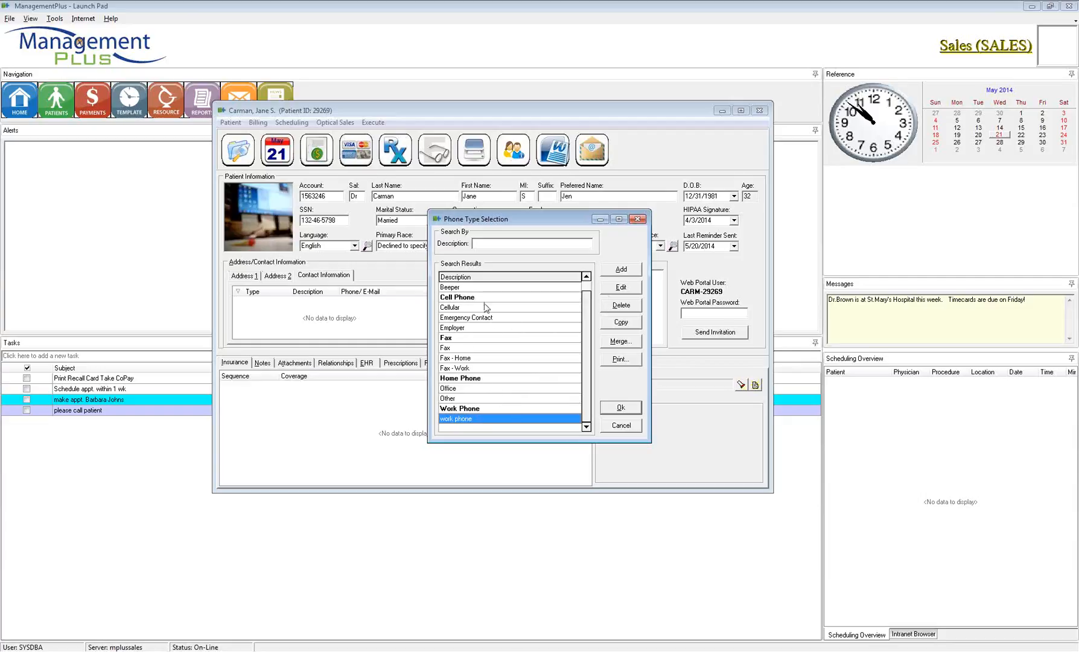
{"action": "left_click", "coordinate": [490, 378]}
{"action": "left_click", "coordinate": [621, 407]}
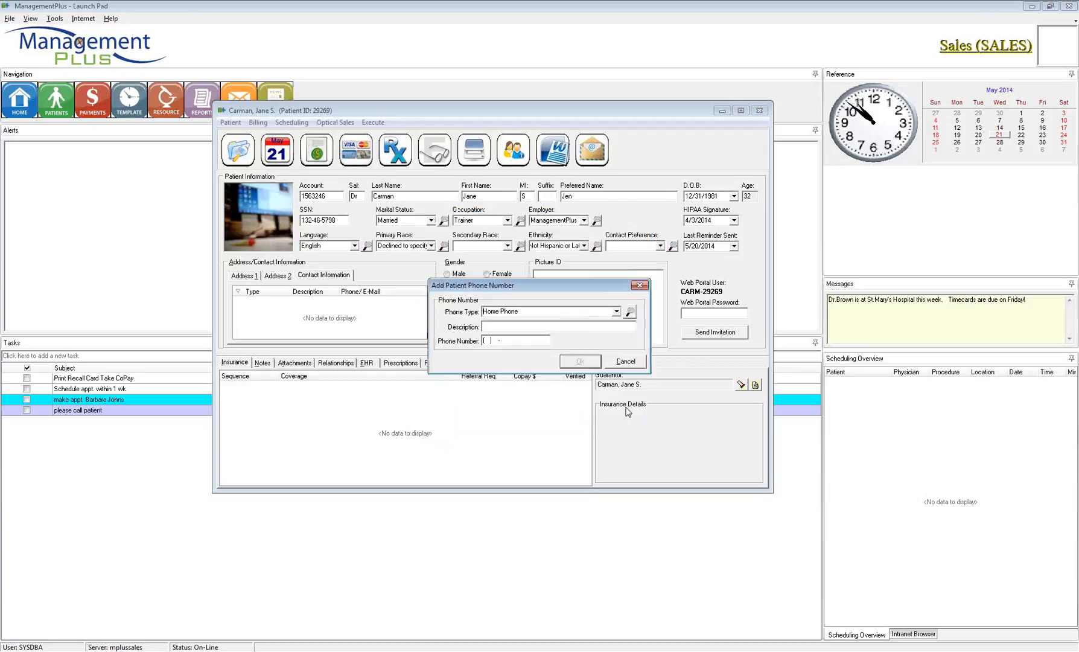
Step: Enter the patient's phone number with area code and save the Home Phone entry
{"action": "left_click", "coordinate": [514, 328]}
{"action": "type", "text": "801) -"}
{"action": "left_click_drag", "start_coordinate": [523, 340], "coordinate": [464, 345]}
{"action": "left_click", "coordinate": [495, 337]}
{"action": "left_click_drag", "start_coordinate": [500, 340], "coordinate": [482, 340]}
{"action": "key", "text": "BackSpace"}
{"action": "type", "text": "801"}
{"action": "type", "text": "88888888"}
{"action": "left_click", "coordinate": [578, 362]}
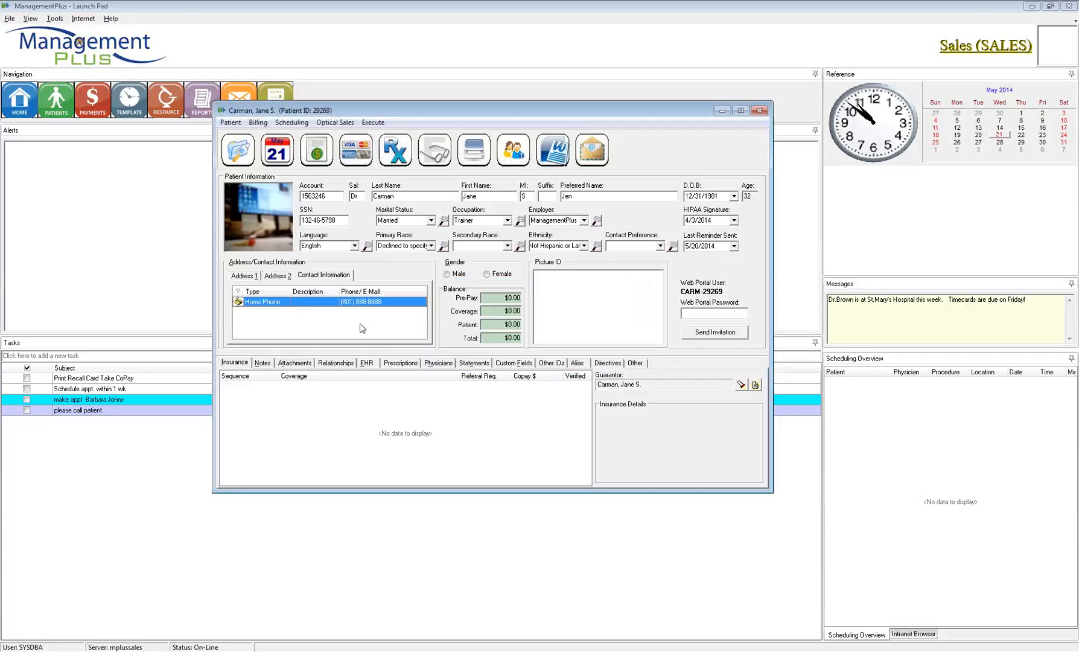
{"action": "right_click", "coordinate": [339, 316]}
{"action": "left_click", "coordinate": [373, 326]}
{"action": "type", "text": "Emergency Contact"}
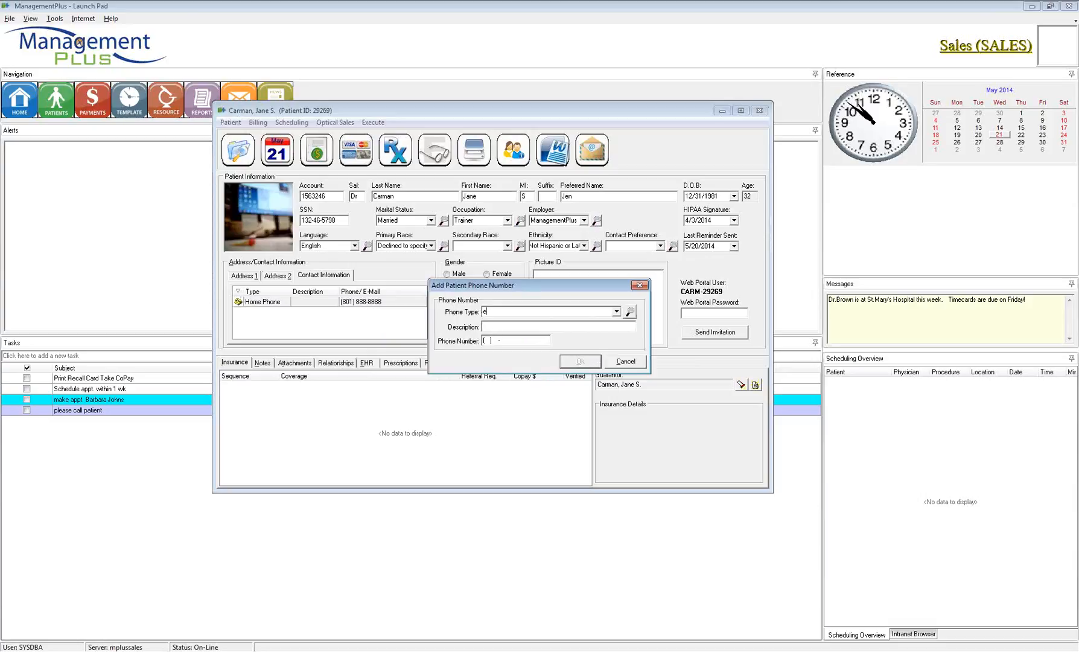
{"action": "left_click", "coordinate": [493, 328]}
{"action": "type", "text": "barbara - sister"}
{"action": "left_click", "coordinate": [495, 340]}
{"action": "type", "text": "801) 555-55"}
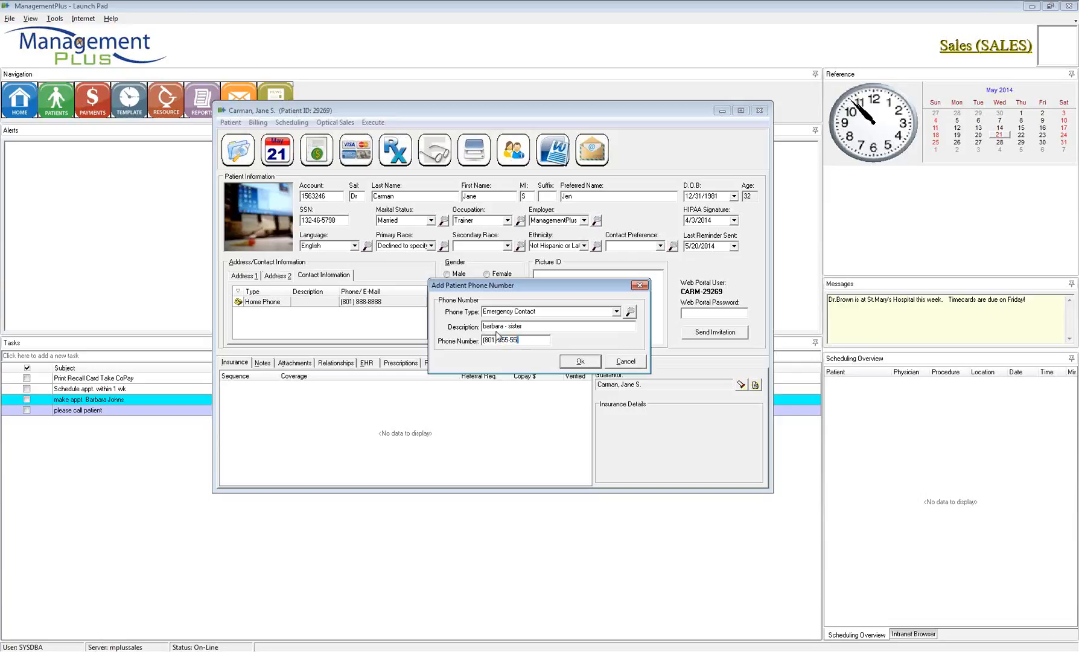
{"action": "type", "text": "55"}
{"action": "left_click", "coordinate": [587, 364]}
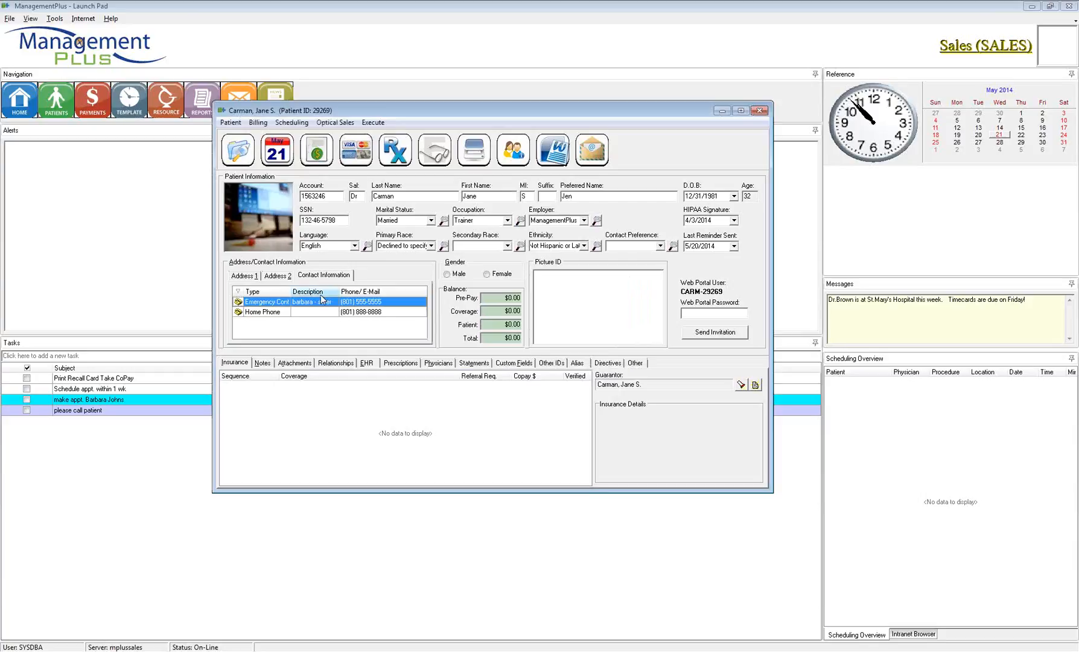
{"action": "left_click", "coordinate": [266, 313]}
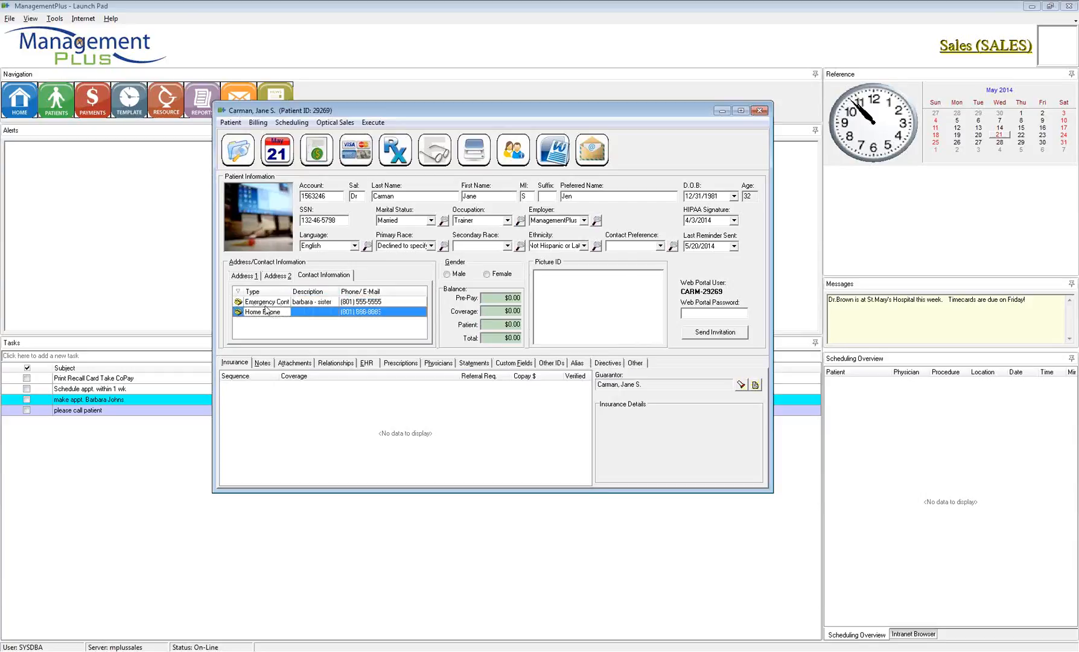
{"action": "left_click", "coordinate": [267, 303]}
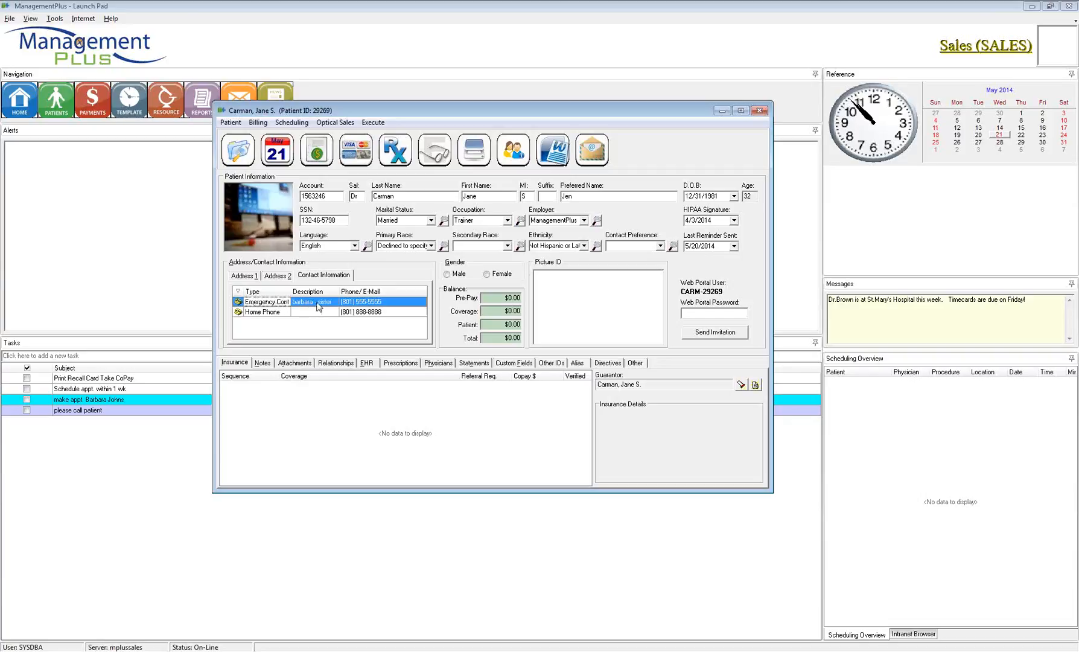
{"action": "left_click", "coordinate": [355, 302]}
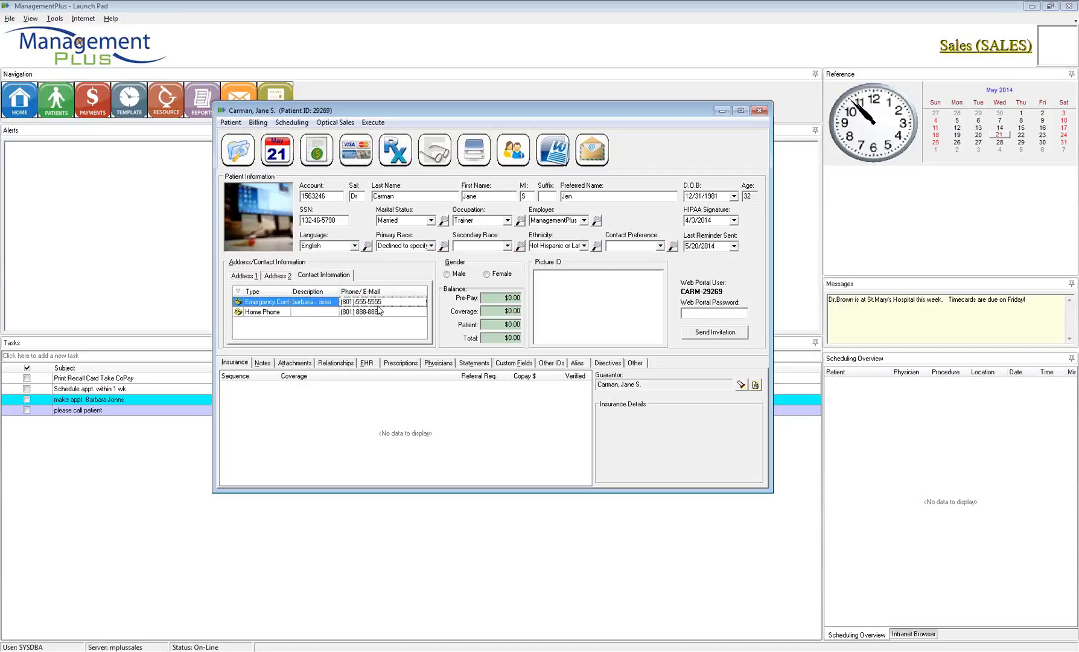
Step: Start a new e-mail entry in the contact list with E-Mail Type Personal
{"action": "right_click", "coordinate": [329, 326]}
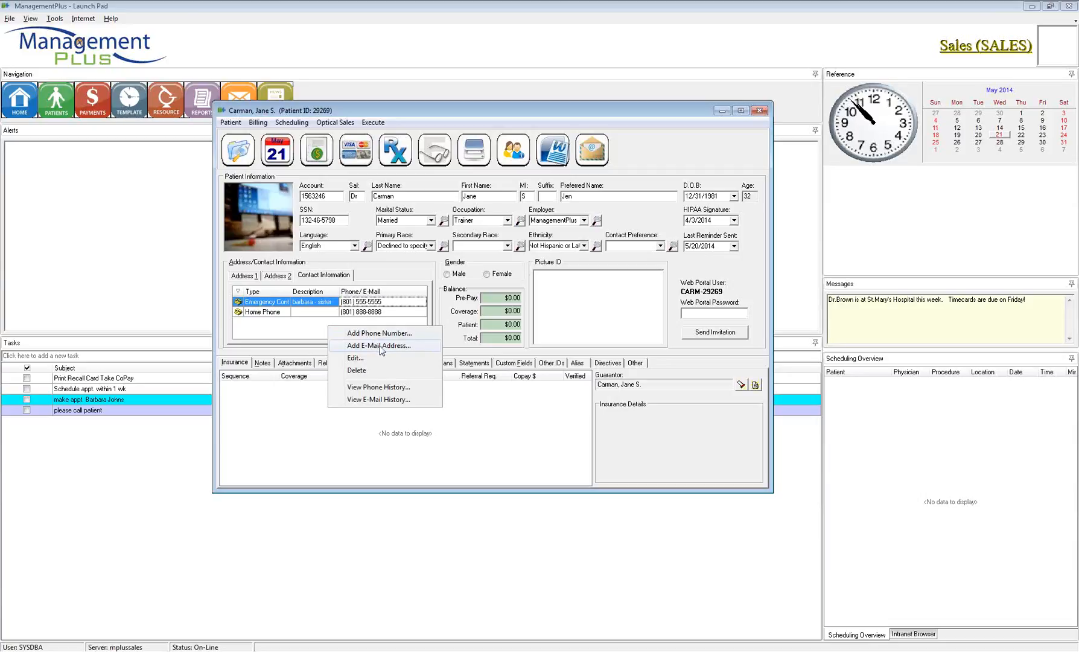
{"action": "left_click", "coordinate": [379, 346]}
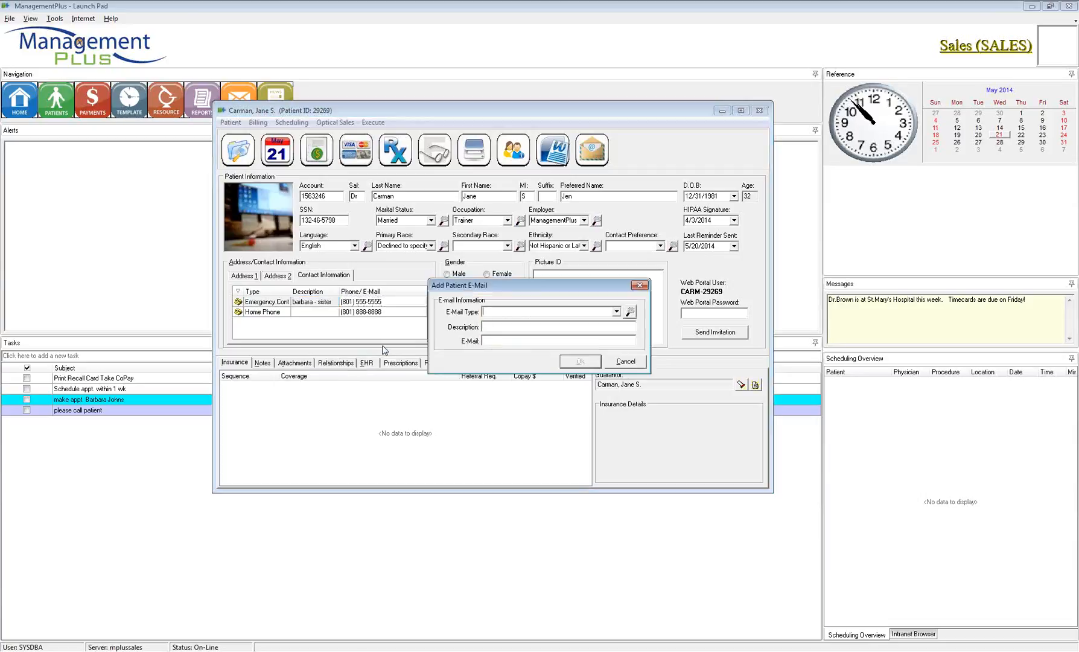
{"action": "left_click", "coordinate": [616, 312]}
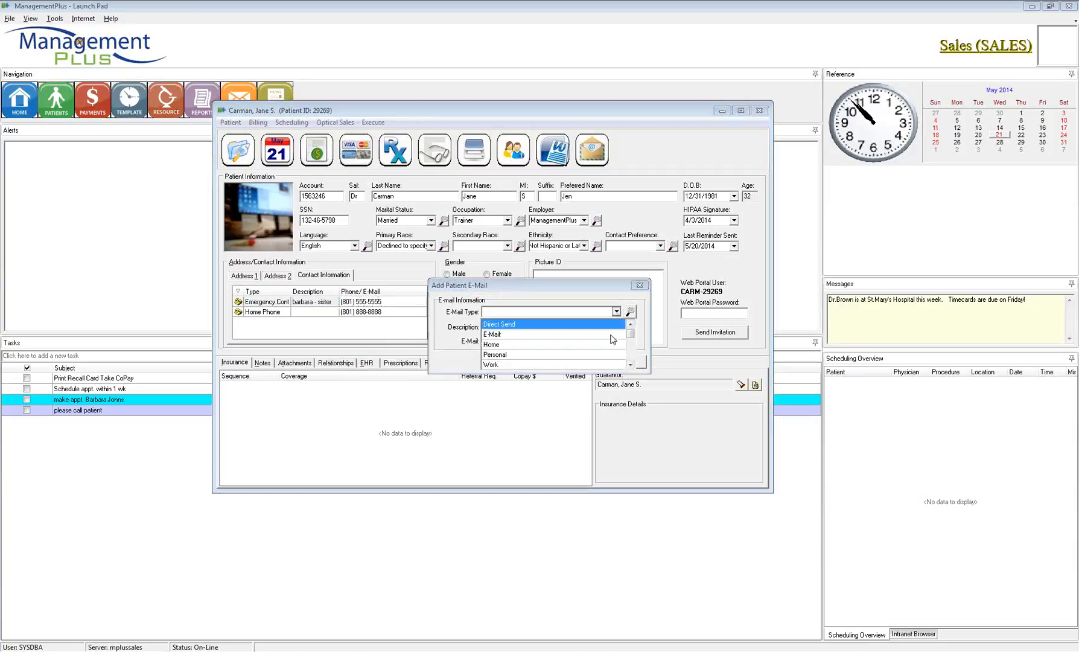
{"action": "left_click", "coordinate": [519, 355]}
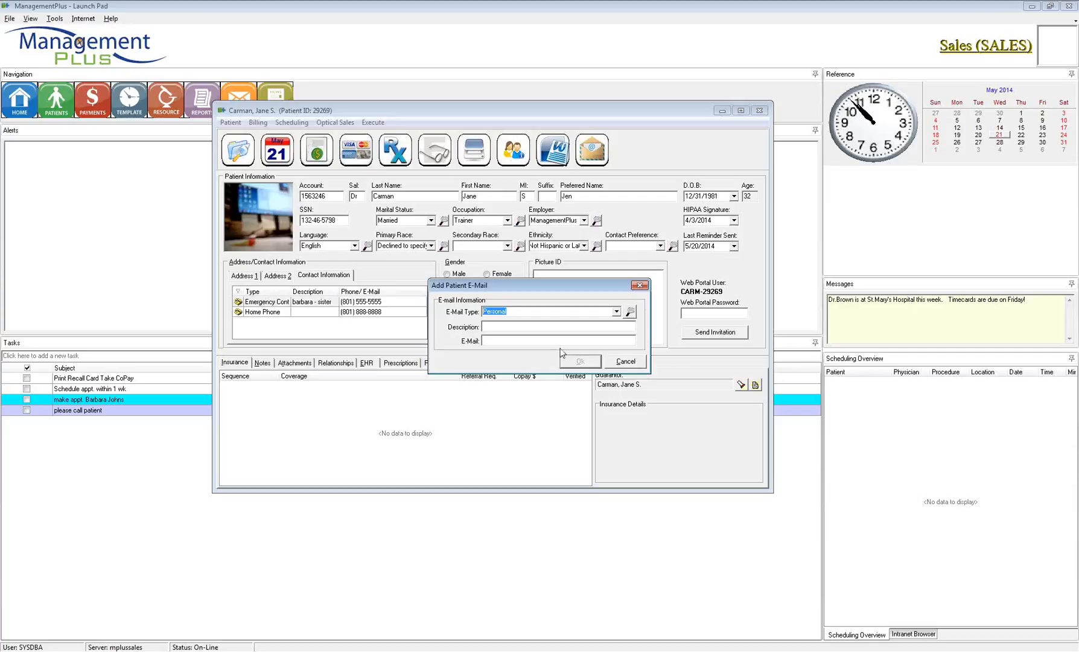
{"action": "type", "text": "E"}
{"action": "key", "text": "BackSpace"}
{"action": "key", "text": "BackSpace"}
{"action": "type", "text": "P"}
Step: Describe it as 'Email after 6 PM ET', enter the patient's e-mail address, and save
{"action": "left_click", "coordinate": [502, 329]}
{"action": "type", "text": "Email atter 6 PM ET"}
{"action": "left_click", "coordinate": [504, 340]}
{"action": "type", "text": "jea"}
{"action": "key", "text": "BackSpace"}
{"action": "key", "text": "BackSpace"}
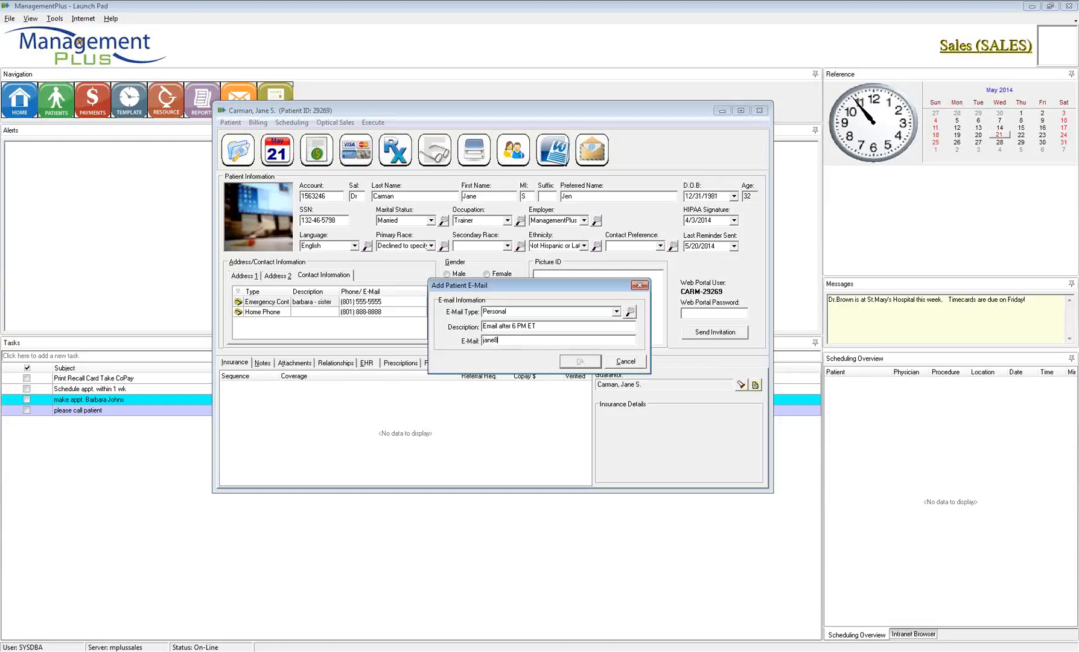
{"action": "left_click", "coordinate": [580, 361]}
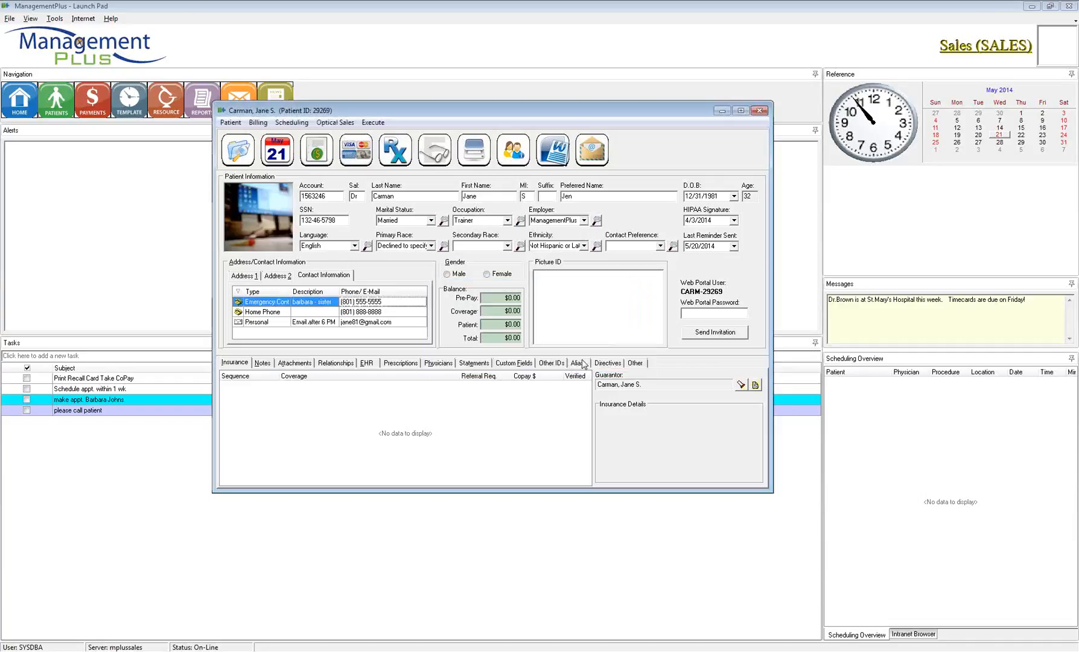
{"action": "left_click", "coordinate": [391, 323]}
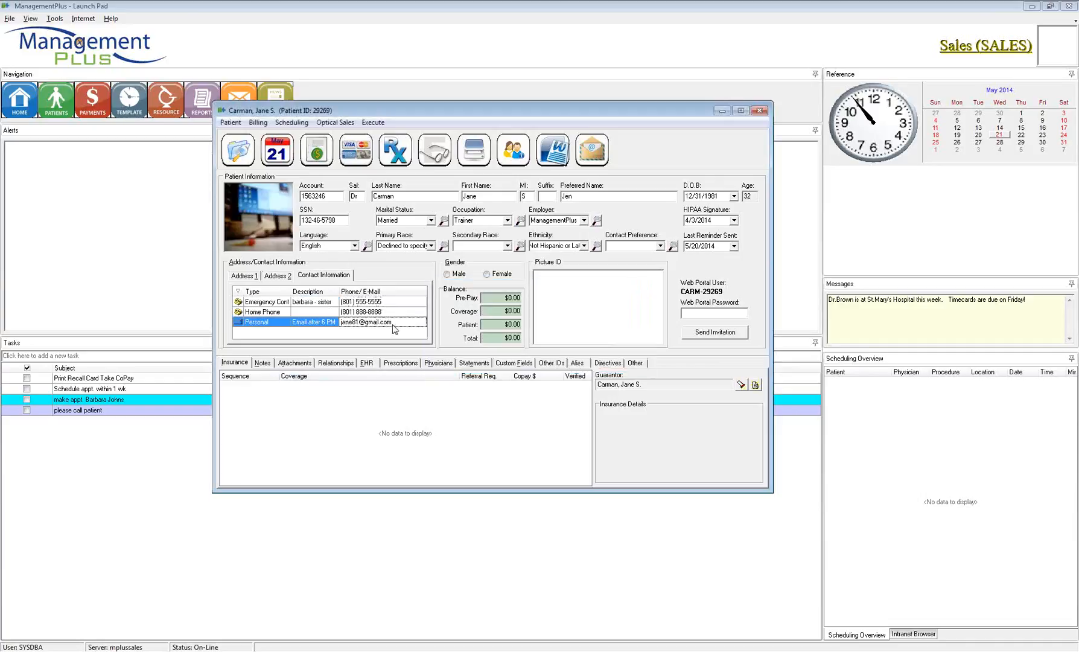
{"action": "right_click", "coordinate": [386, 330]}
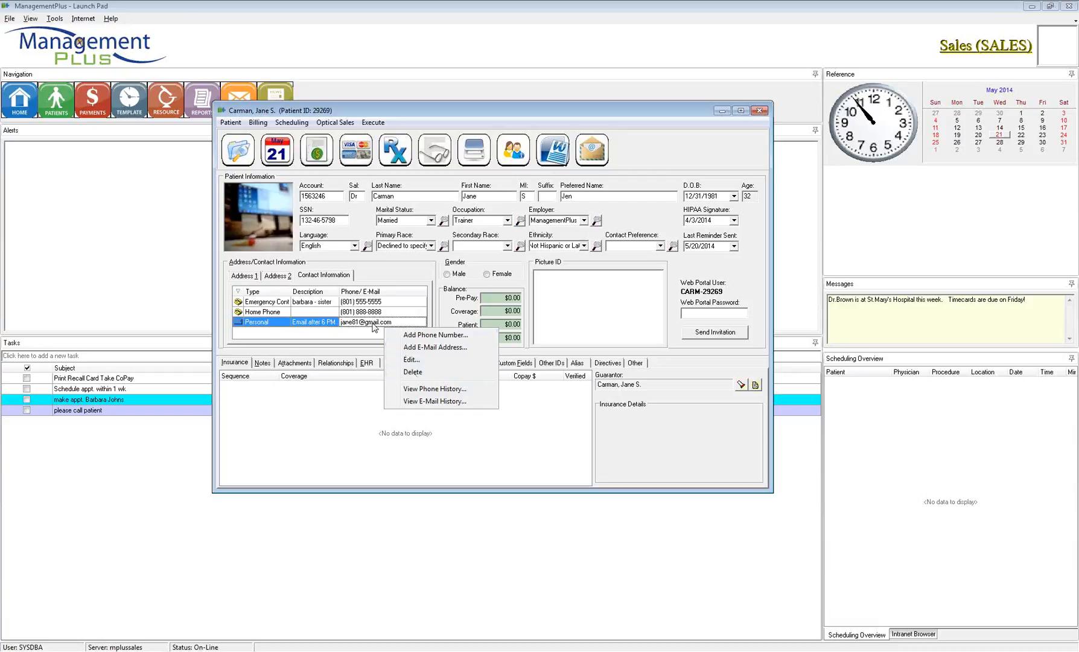
{"action": "left_click", "coordinate": [431, 390]}
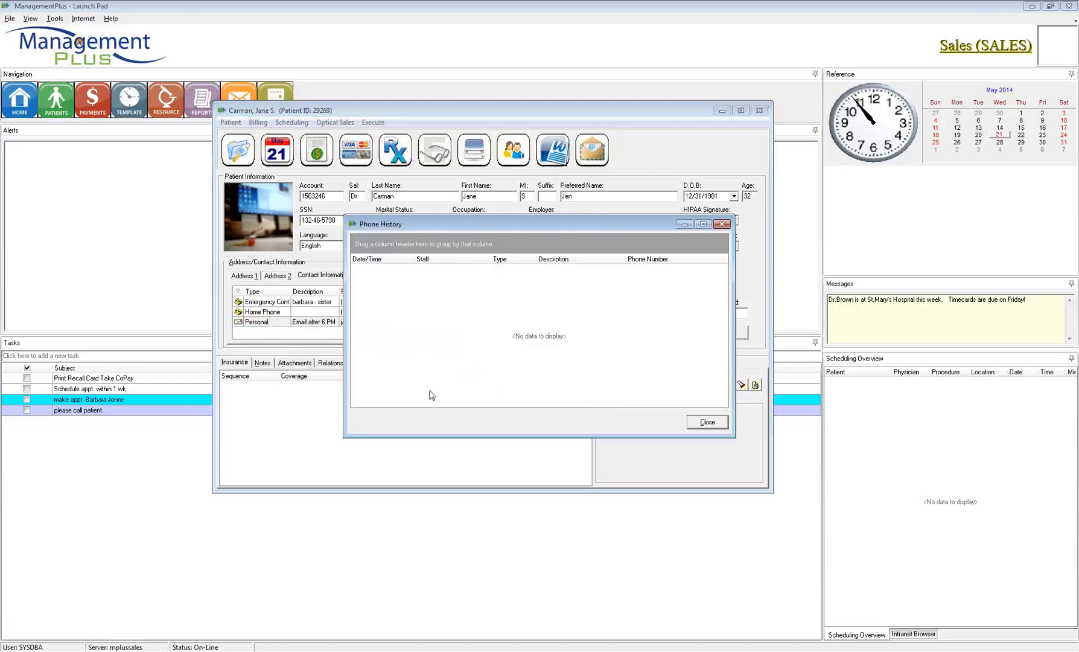
{"action": "left_click", "coordinate": [705, 423]}
{"action": "right_click", "coordinate": [393, 341]}
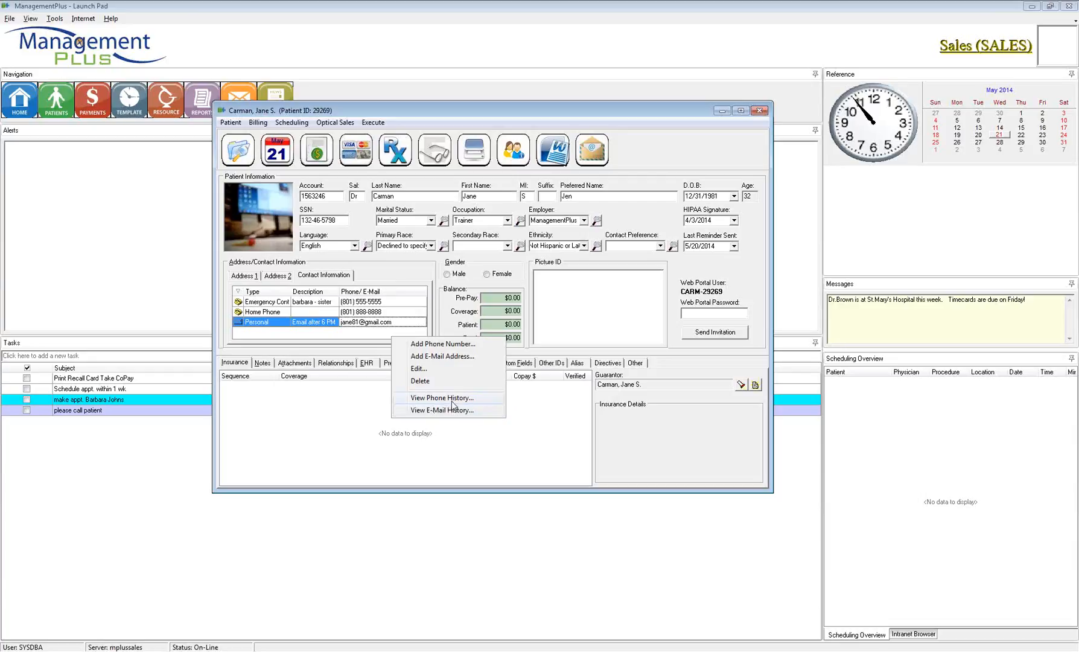
{"action": "left_click", "coordinate": [455, 298]}
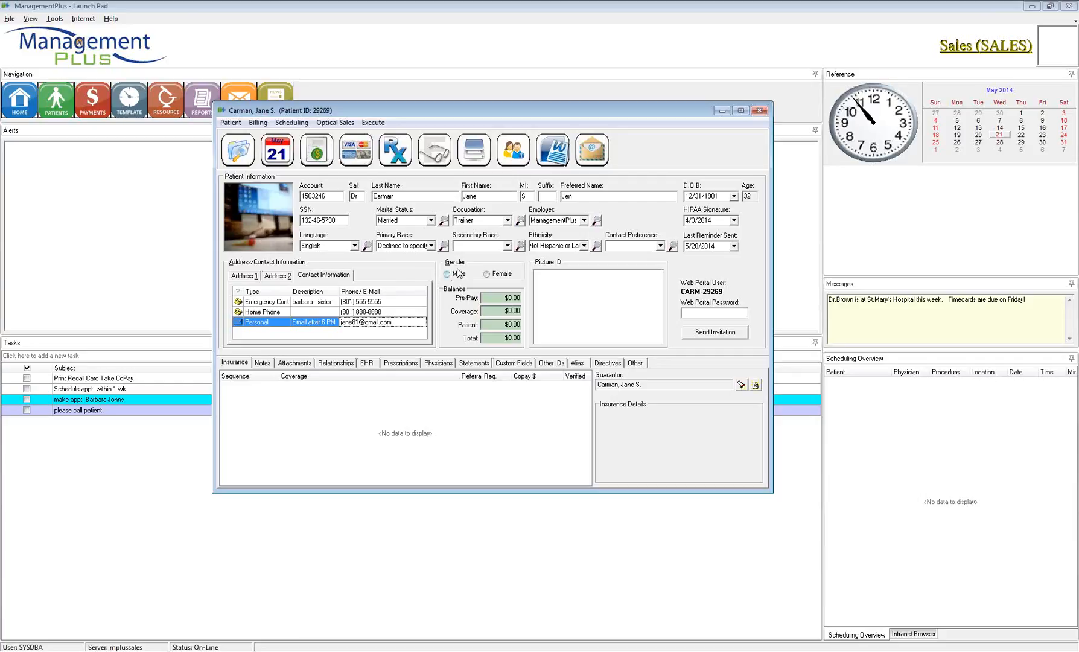
Step: Toggle the Gender radio buttons and leave Female selected
{"action": "left_click", "coordinate": [489, 275]}
{"action": "left_click", "coordinate": [453, 275]}
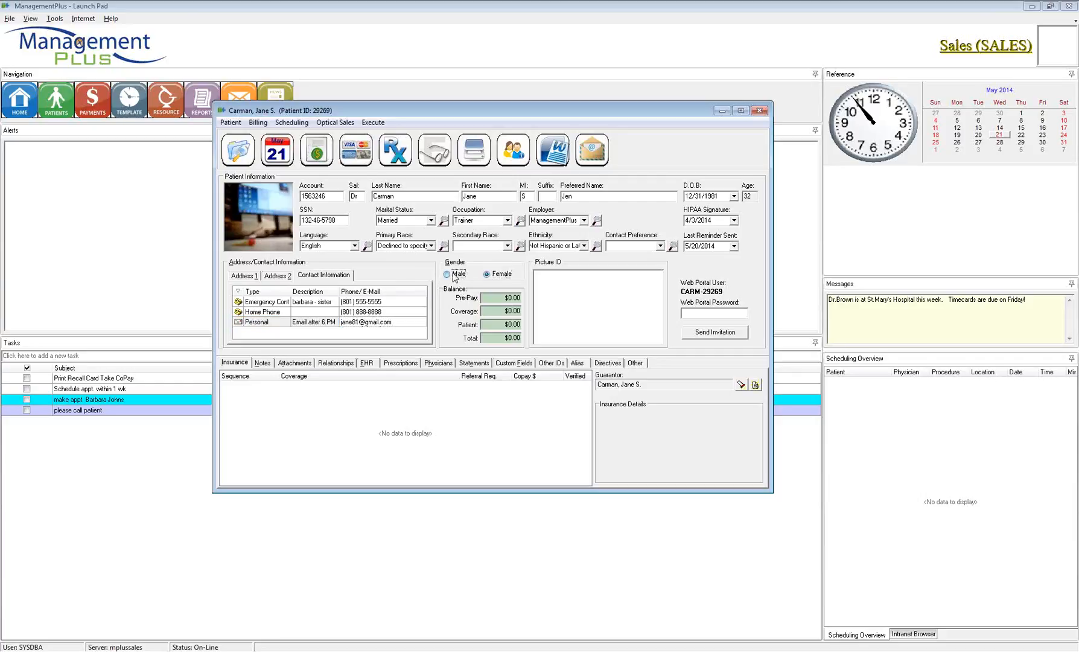
{"action": "left_click", "coordinate": [489, 275]}
{"action": "left_click", "coordinate": [456, 277]}
{"action": "left_click", "coordinate": [491, 275]}
Step: Check the Pre-Pay, Coverage, Patient and Total balance fields, all at $0.00
{"action": "left_click", "coordinate": [490, 298]}
{"action": "left_click", "coordinate": [490, 311]}
{"action": "left_click", "coordinate": [490, 325]}
{"action": "left_click", "coordinate": [502, 338]}
{"action": "left_click", "coordinate": [521, 326]}
{"action": "left_click", "coordinate": [519, 312]}
{"action": "left_click", "coordinate": [519, 298]}
{"action": "left_click_drag", "start_coordinate": [506, 298], "coordinate": [474, 298]}
{"action": "left_click_drag", "start_coordinate": [516, 311], "coordinate": [464, 342]}
{"action": "right_click", "coordinate": [563, 298]}
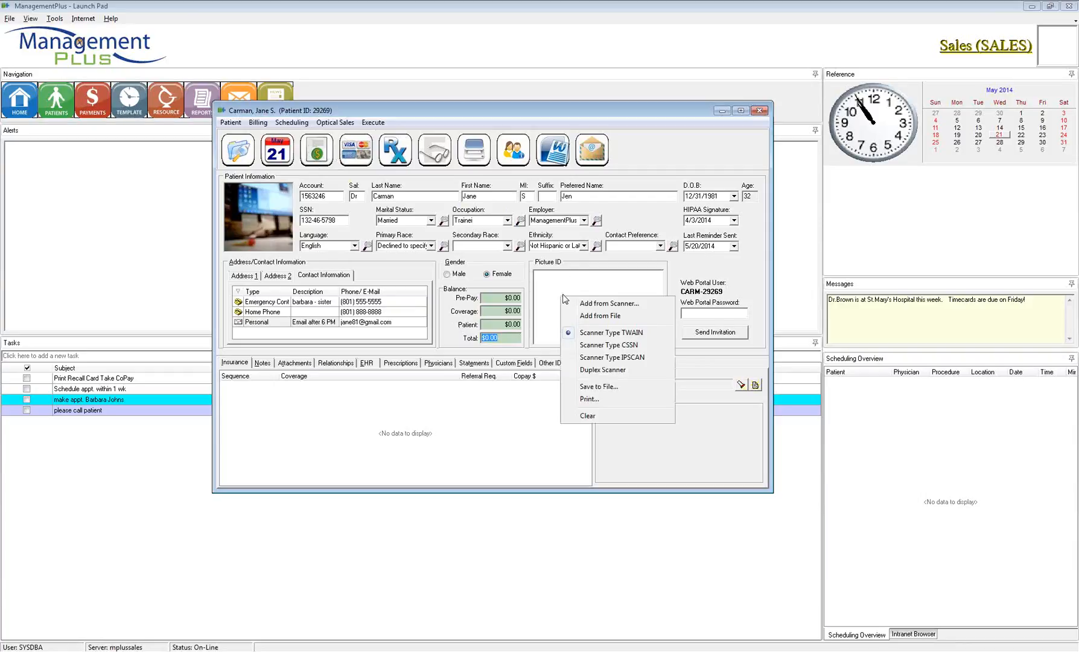
{"action": "left_click", "coordinate": [619, 307]}
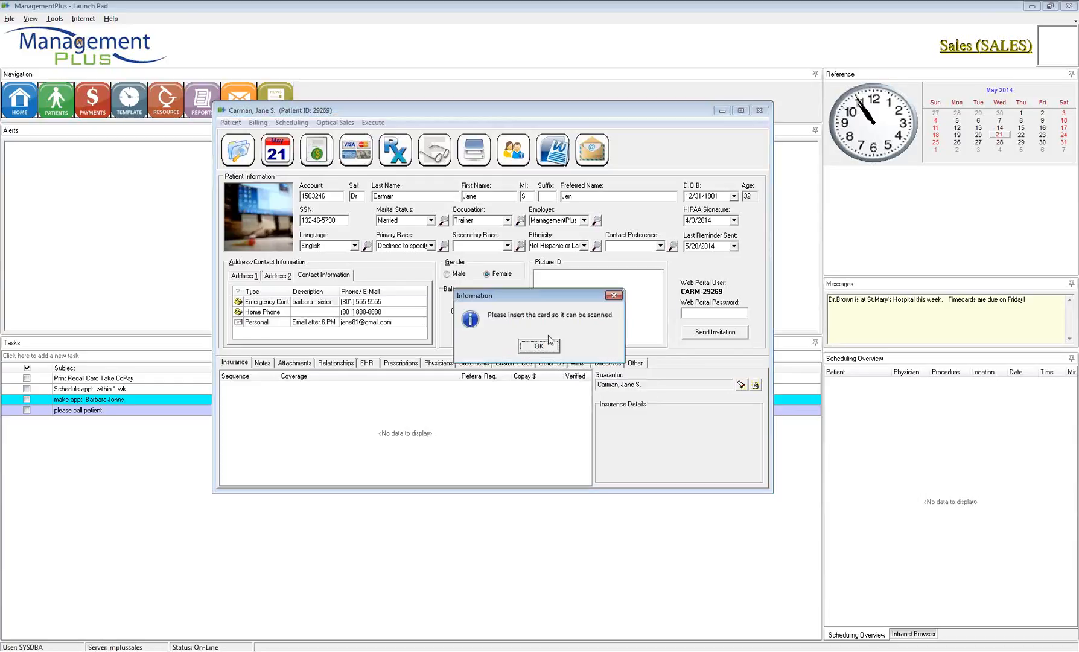
{"action": "left_click", "coordinate": [613, 296]}
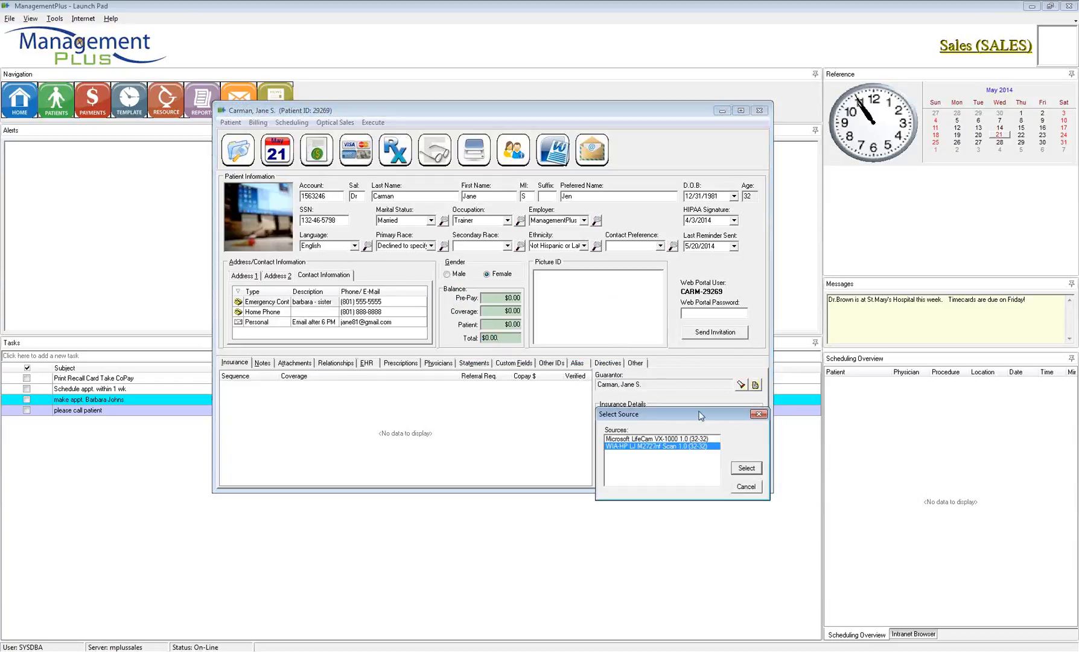
{"action": "left_click_drag", "start_coordinate": [708, 418], "coordinate": [540, 314]}
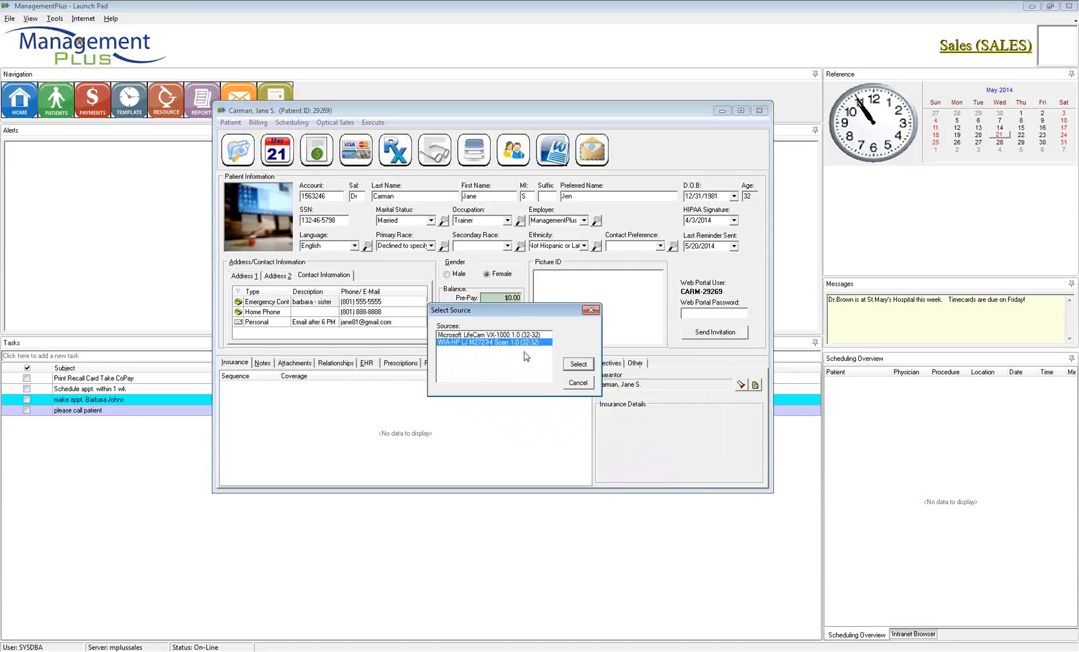
{"action": "left_click", "coordinate": [578, 384]}
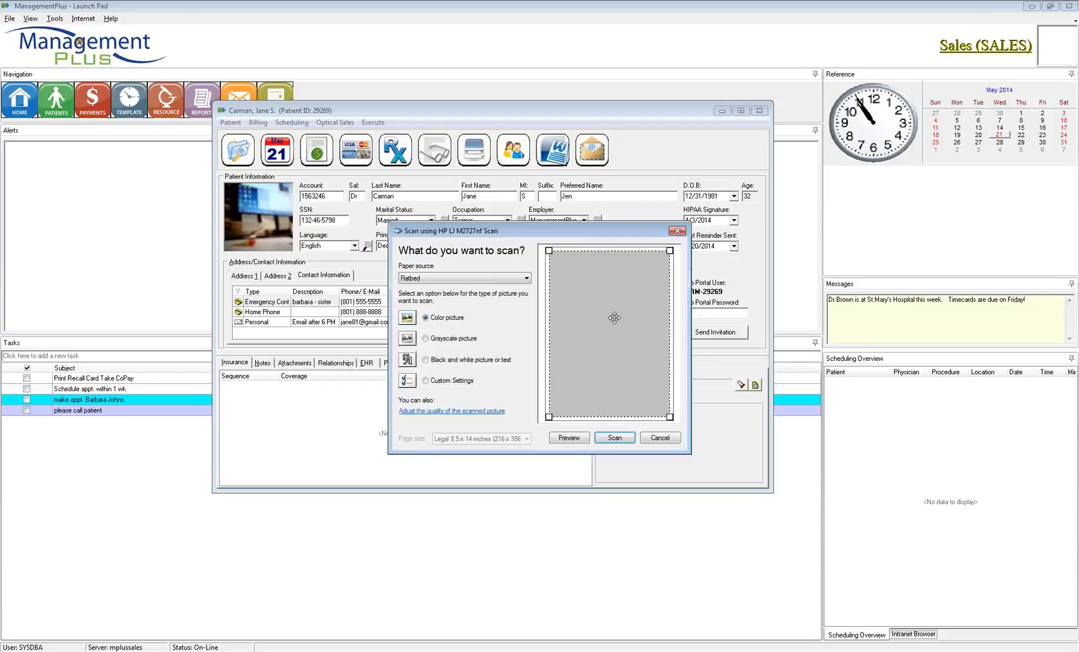
{"action": "left_click", "coordinate": [657, 441]}
{"action": "key", "text": "Return"}
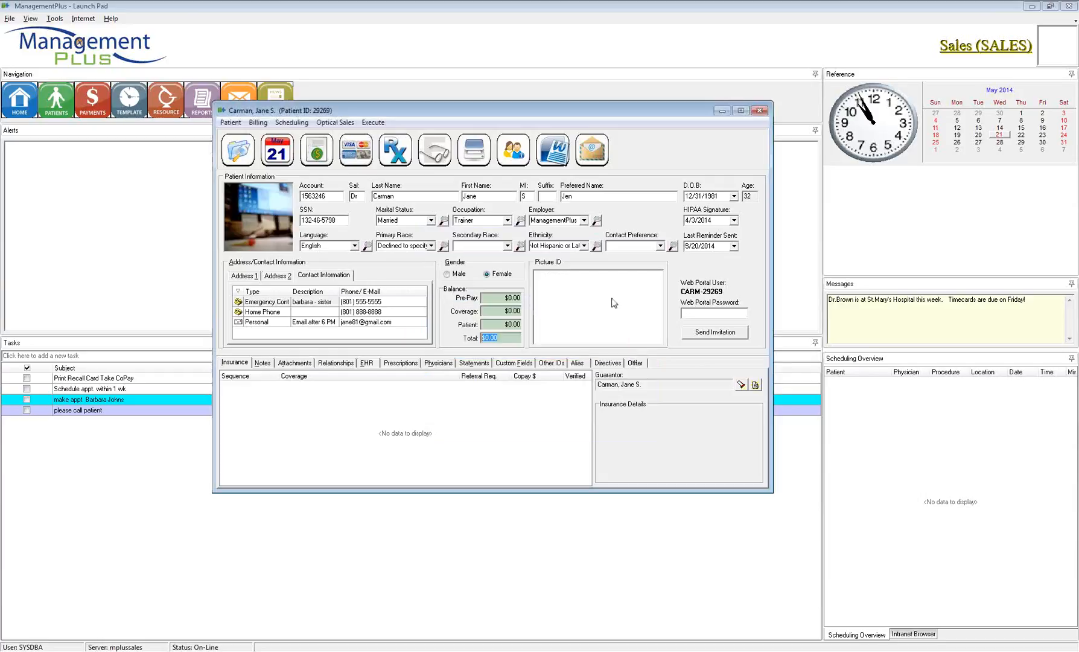
Step: Check the Picture ID options, then widen the patient record window to the right
{"action": "right_click", "coordinate": [607, 285]}
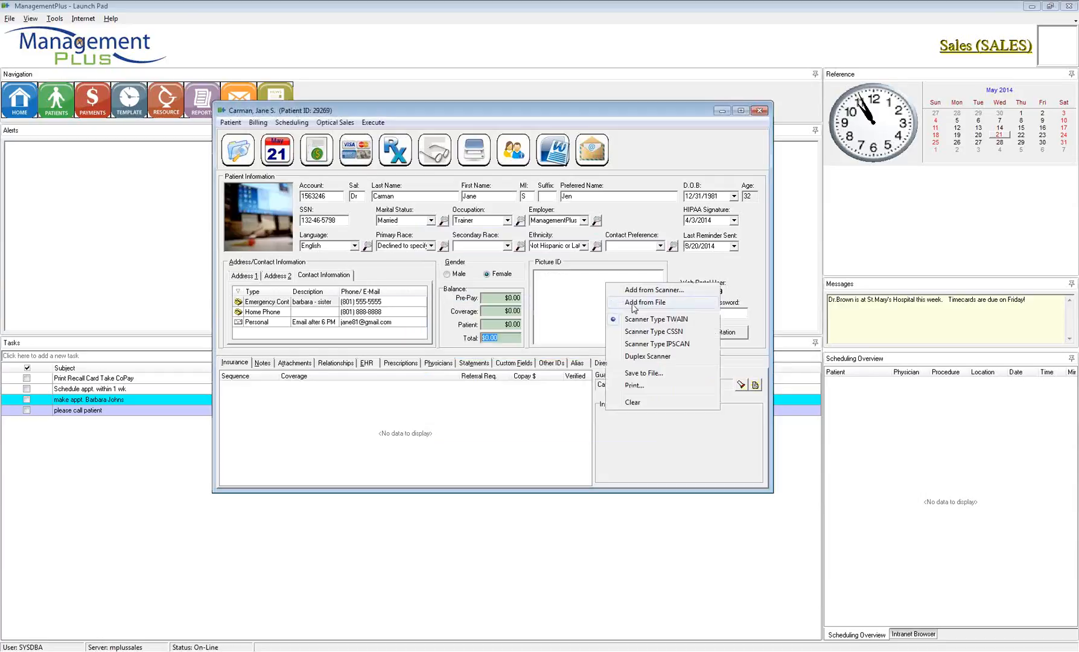
{"action": "left_click", "coordinate": [586, 300]}
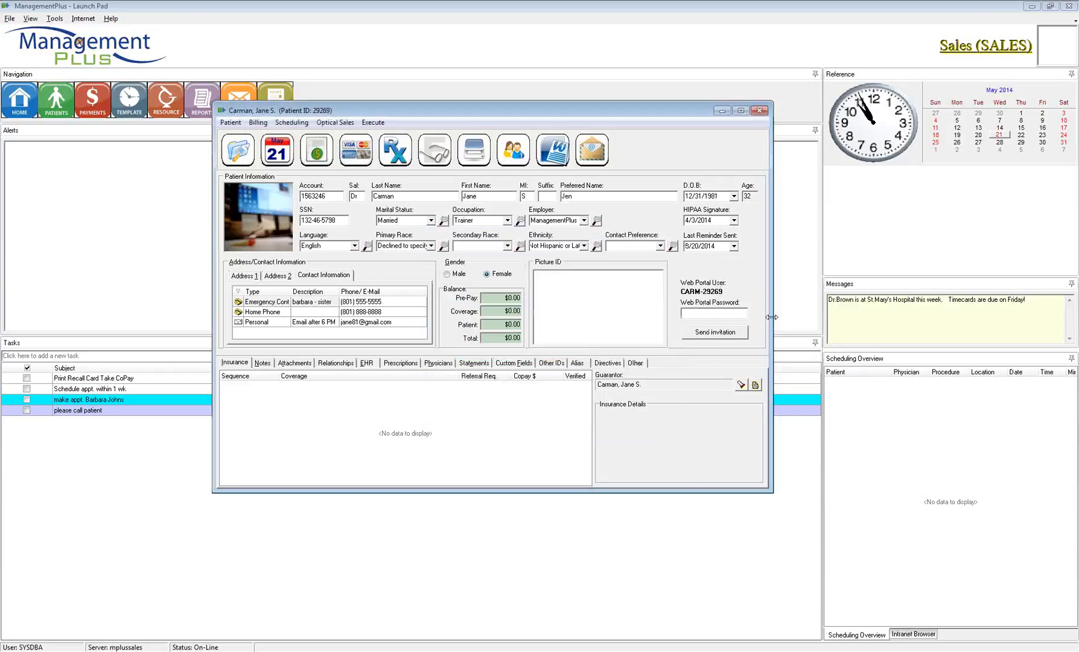
{"action": "left_click_drag", "start_coordinate": [774, 324], "coordinate": [818, 327]}
Step: View the Picture ID enlarged, then clear the Picture ID picture
{"action": "double_click", "coordinate": [581, 304]}
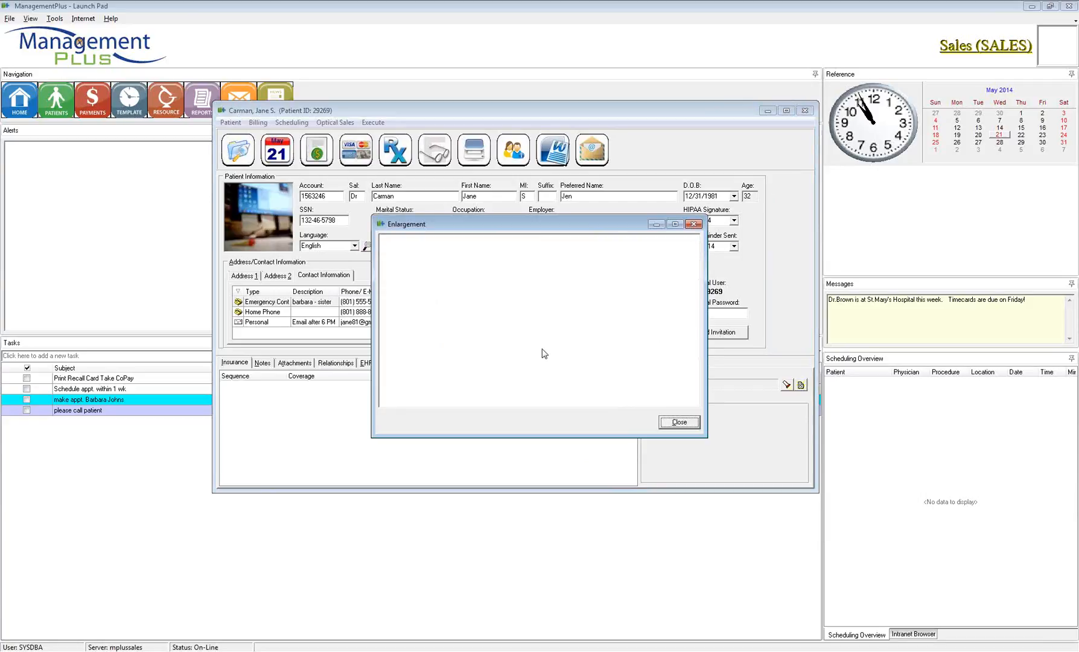
{"action": "left_click", "coordinate": [676, 423]}
{"action": "right_click", "coordinate": [577, 300]}
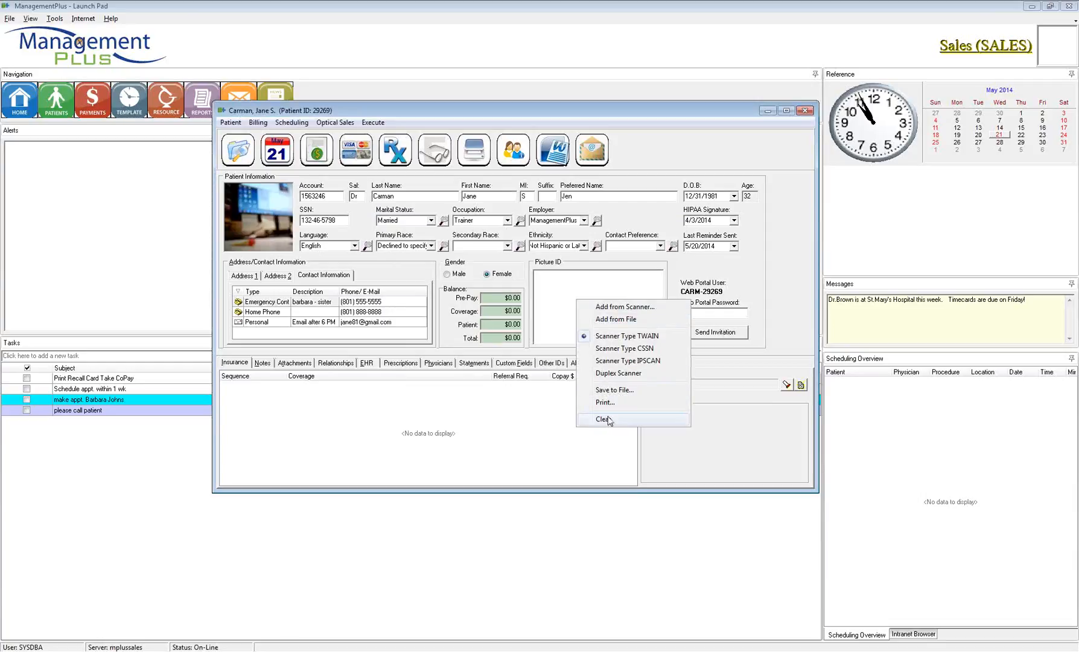
{"action": "left_click", "coordinate": [730, 279]}
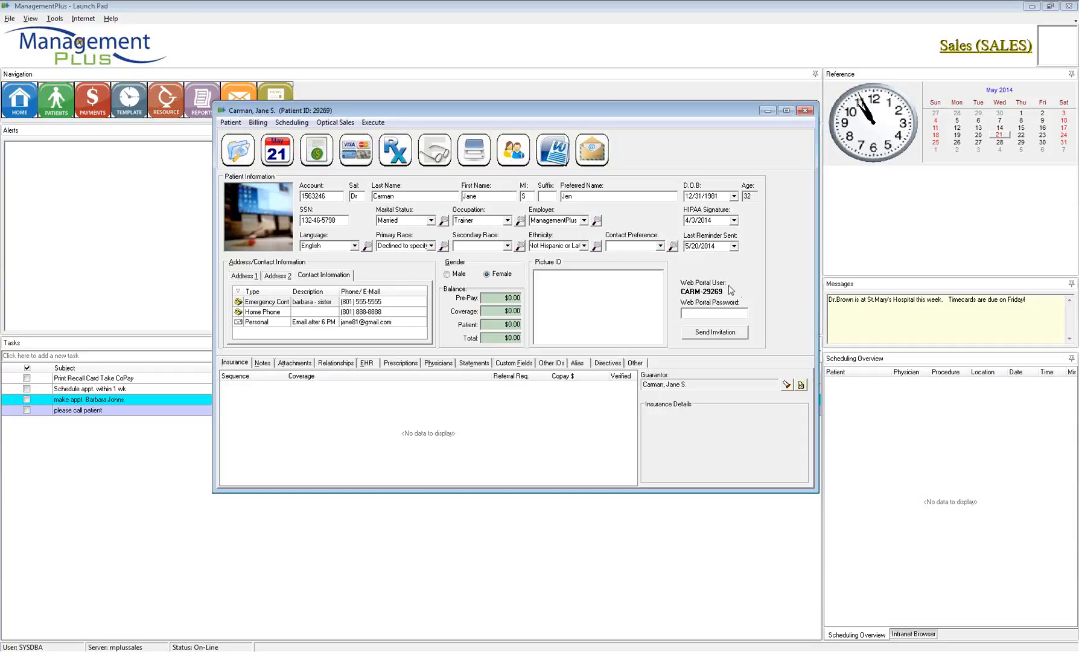
Step: Enter a web portal password for the patient and send the portal invitation e-mail
{"action": "left_click_drag", "start_coordinate": [333, 198], "coordinate": [305, 199]}
{"action": "left_click", "coordinate": [700, 312]}
{"action": "type", "text": "***"}
{"action": "key", "text": "BackSpace"}
{"action": "key", "text": "BackSpace"}
{"action": "type", "text": "*******"}
{"action": "double_click", "coordinate": [697, 313]}
{"action": "left_click", "coordinate": [711, 335]}
{"action": "left_click", "coordinate": [720, 333]}
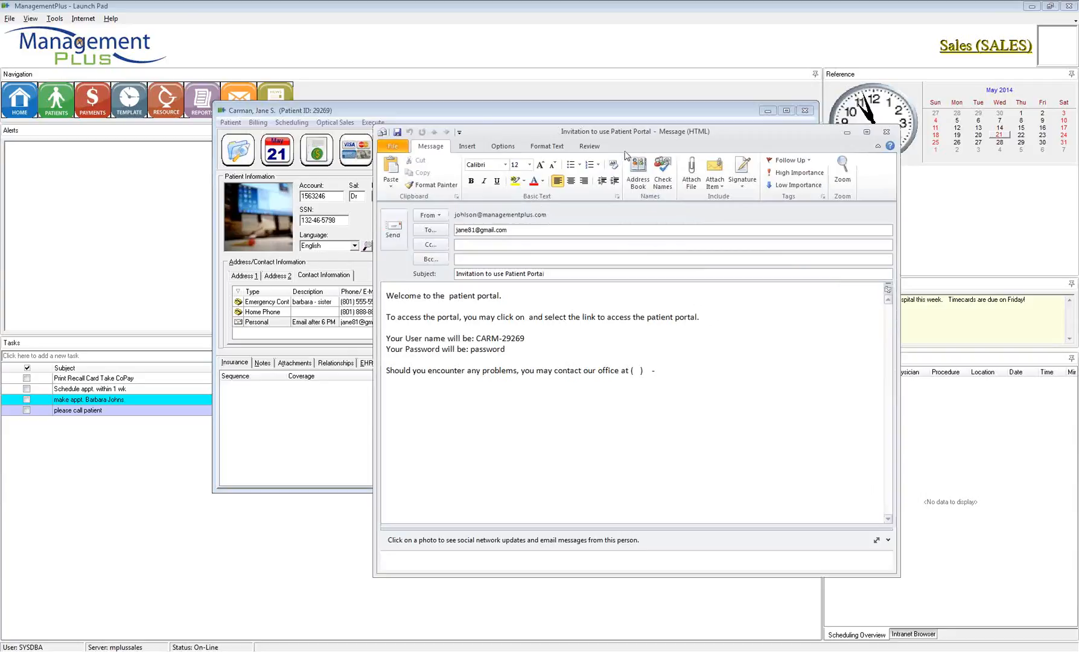
{"action": "left_click_drag", "start_coordinate": [628, 140], "coordinate": [477, 131]}
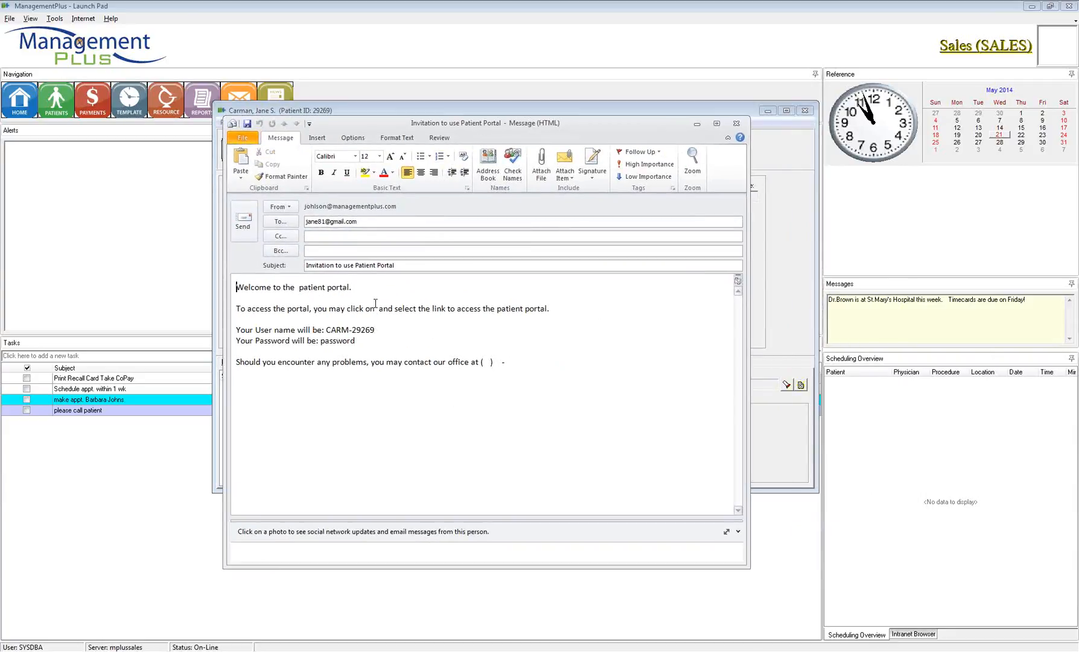
{"action": "left_click", "coordinate": [360, 226]}
{"action": "left_click", "coordinate": [335, 266]}
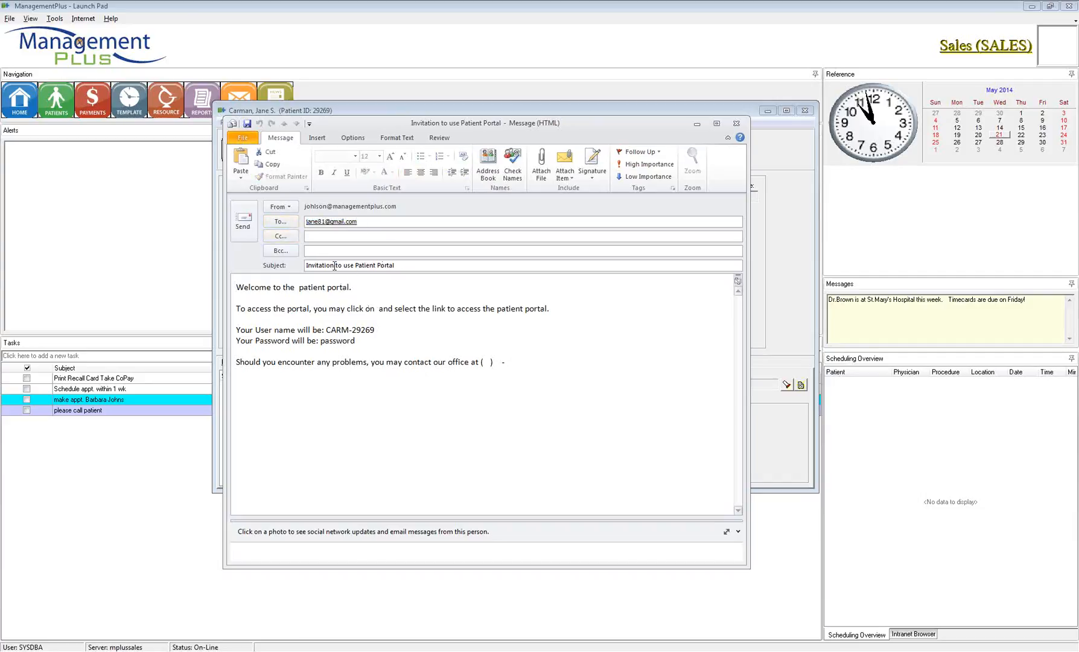
{"action": "triple_click", "coordinate": [335, 266]}
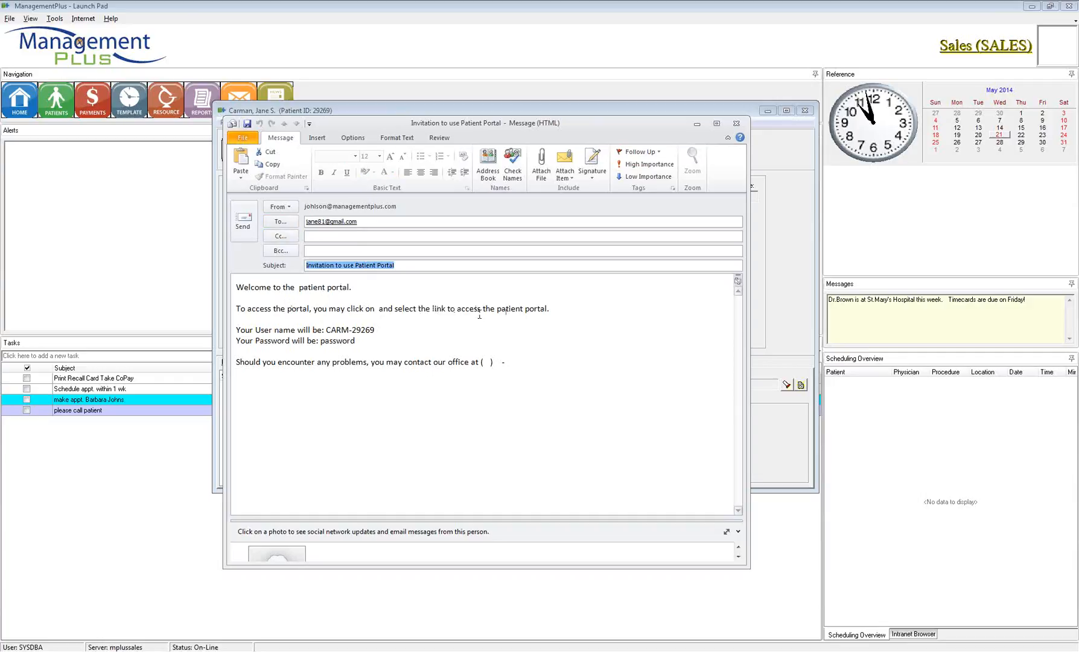
{"action": "left_click", "coordinate": [379, 308]}
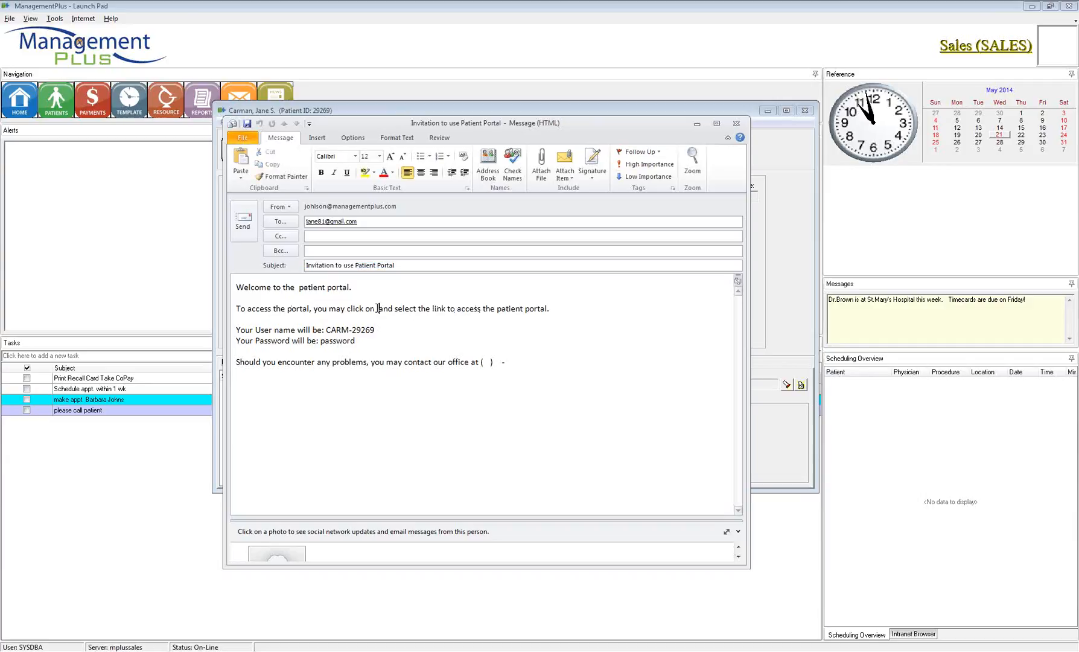
{"action": "left_click_drag", "start_coordinate": [373, 309], "coordinate": [387, 313]}
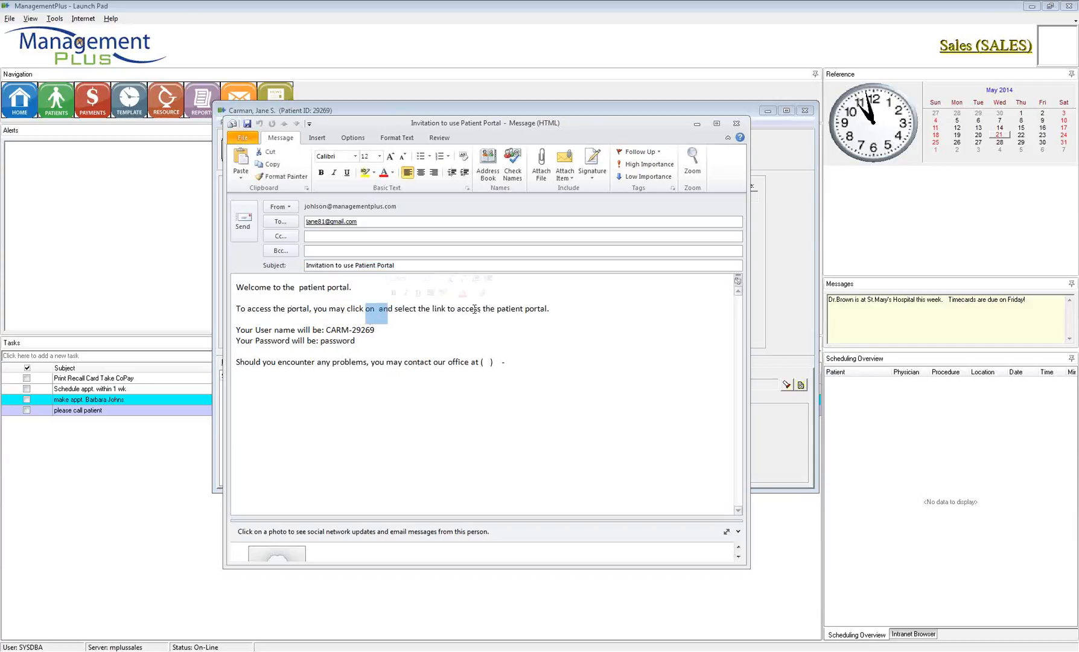
{"action": "left_click", "coordinate": [561, 310]}
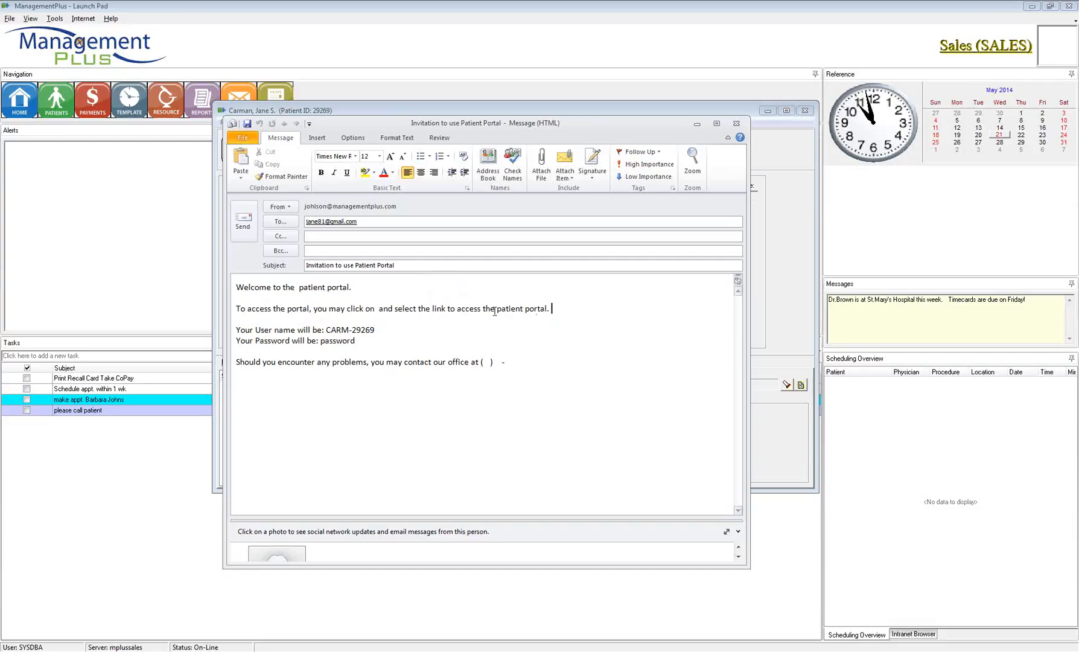
{"action": "left_click_drag", "start_coordinate": [328, 329], "coordinate": [375, 330]}
{"action": "double_click", "coordinate": [323, 341]}
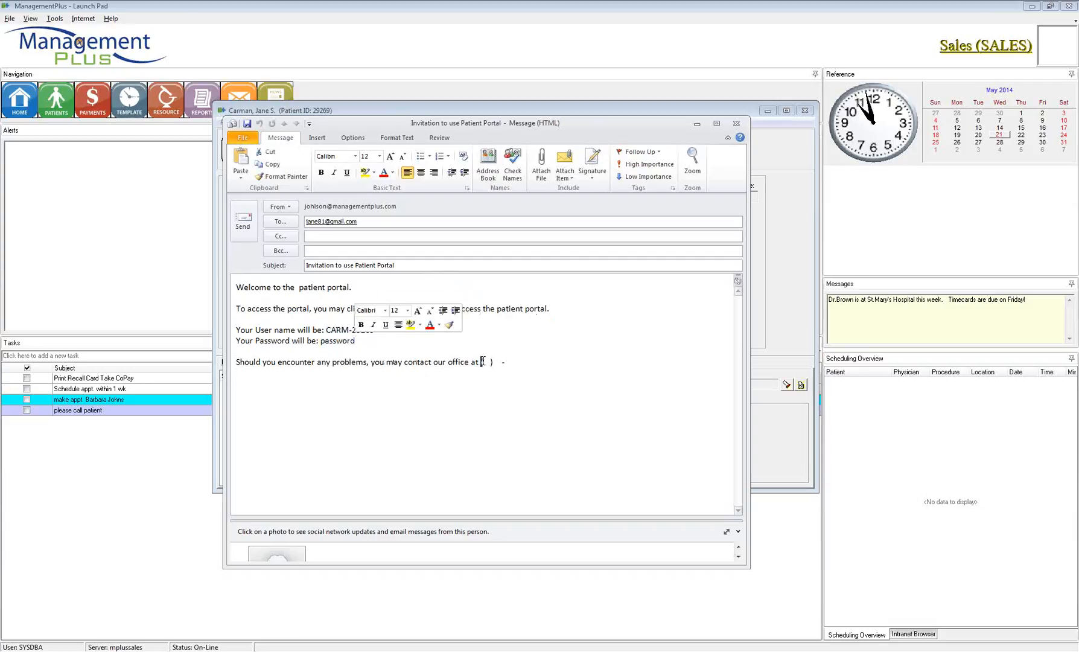
{"action": "left_click_drag", "start_coordinate": [481, 362], "coordinate": [536, 363]}
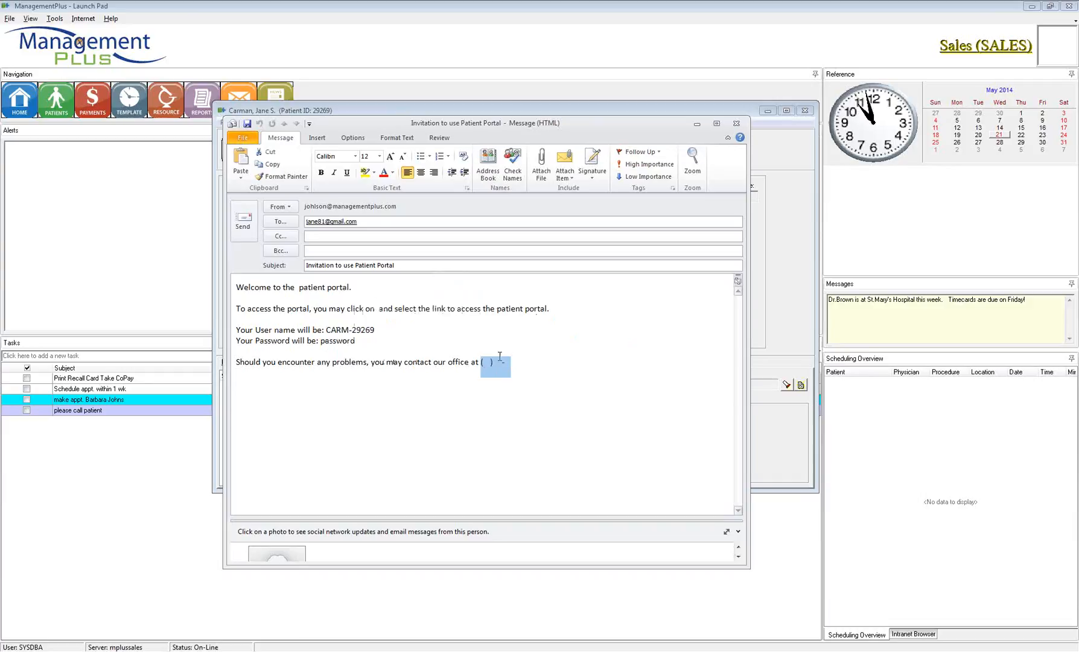
{"action": "left_click", "coordinate": [401, 342]}
{"action": "key", "text": "Return"}
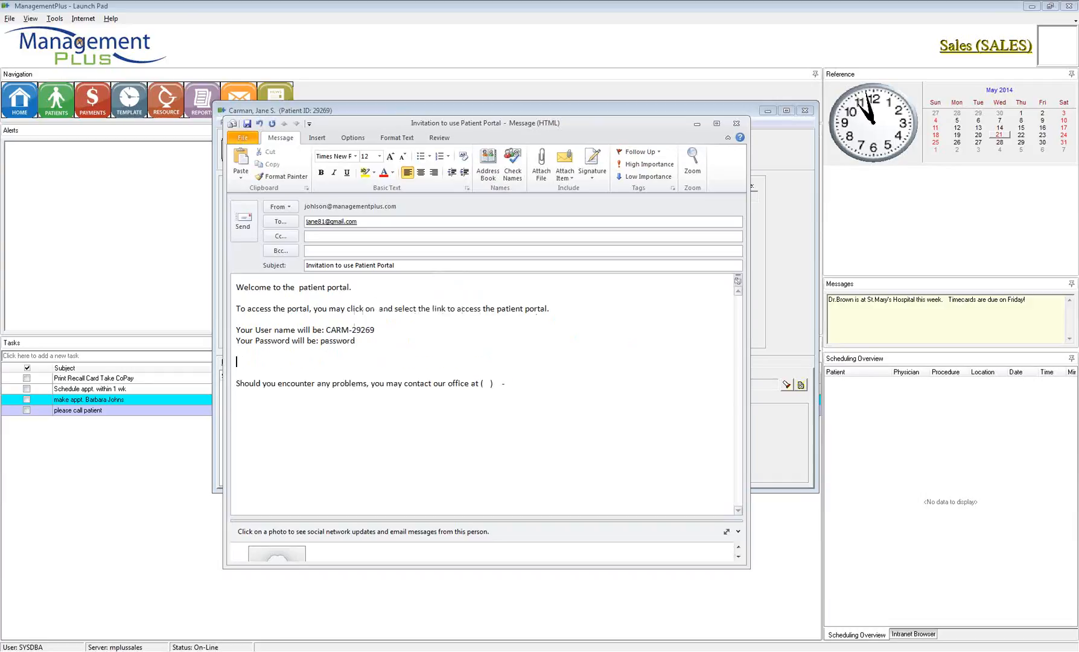
{"action": "type", "text": "thanks."}
{"action": "key", "text": "BackSpace"}
{"action": "key", "text": "BackSpace"}
{"action": "key", "text": "BackSpace"}
{"action": "key", "text": "BackSpace"}
{"action": "key", "text": "BackSpace"}
{"action": "key", "text": "BackSpace"}
{"action": "key", "text": "BackSpace"}
{"action": "key", "text": "BackSpace"}
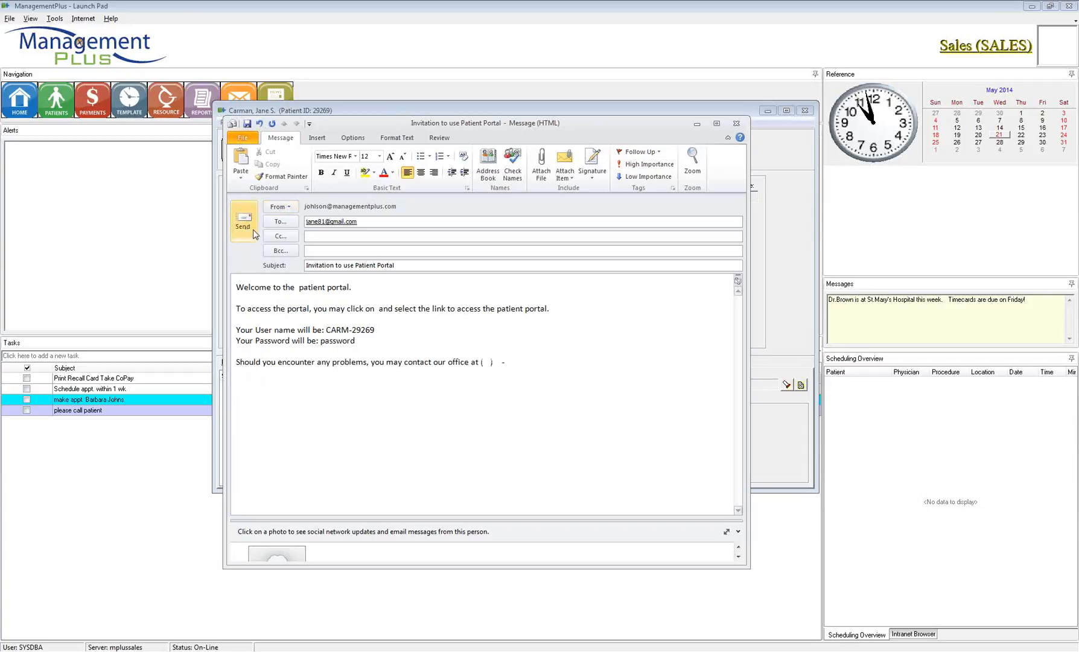
{"action": "left_click", "coordinate": [339, 222]}
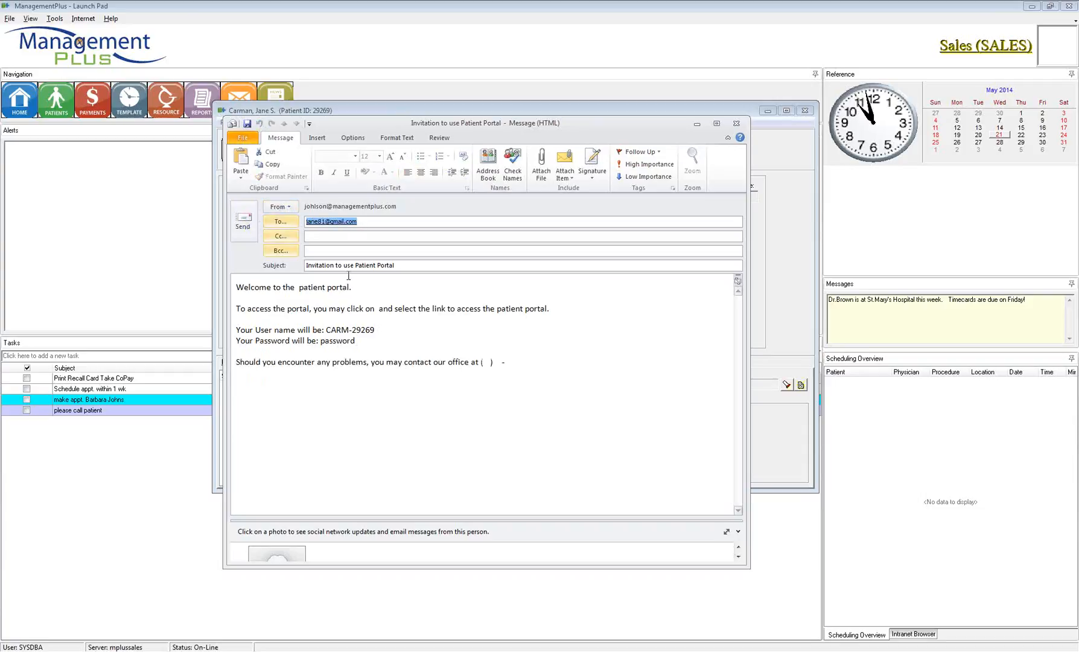
{"action": "left_click", "coordinate": [736, 123]}
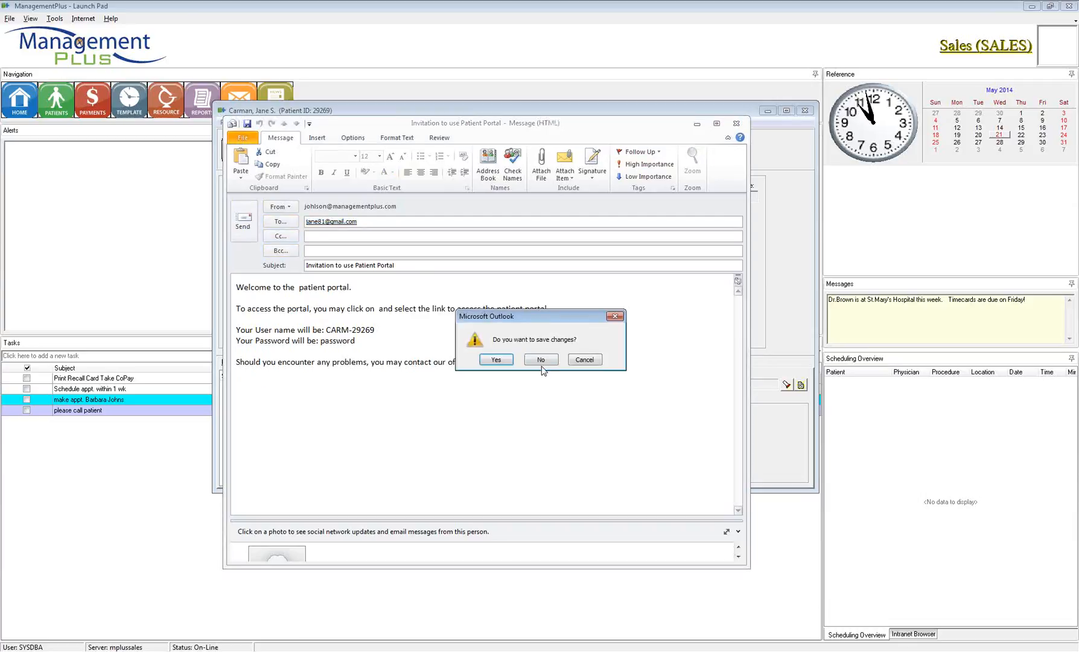
{"action": "left_click", "coordinate": [541, 361]}
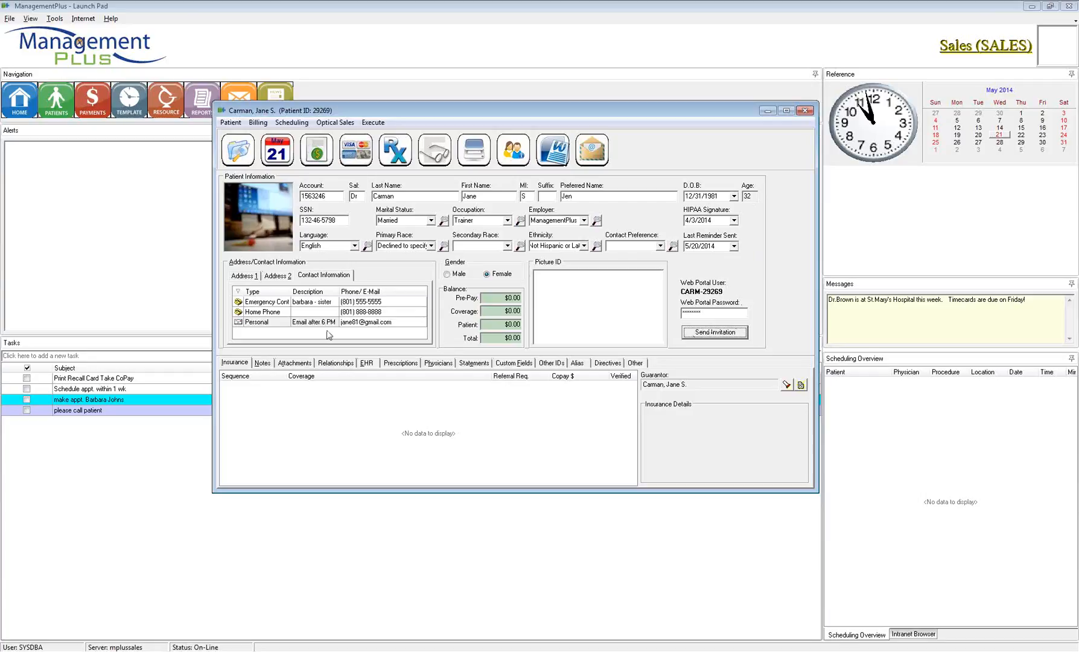
Step: Open the patient search and clear the 'smith' last-name entry
{"action": "left_click", "coordinate": [241, 155]}
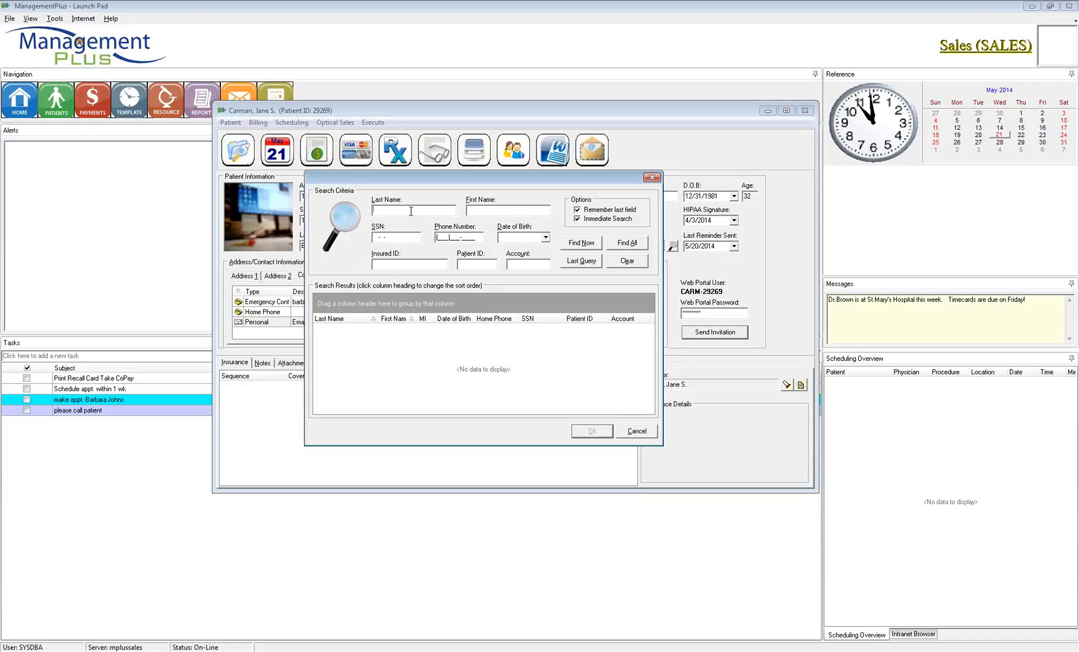
{"action": "type", "text": "smith"}
{"action": "key", "text": "BackSpace"}
{"action": "key", "text": "BackSpace"}
{"action": "key", "text": "BackSpace"}
{"action": "key", "text": "BackSpace"}
{"action": "key", "text": "BackSpace"}
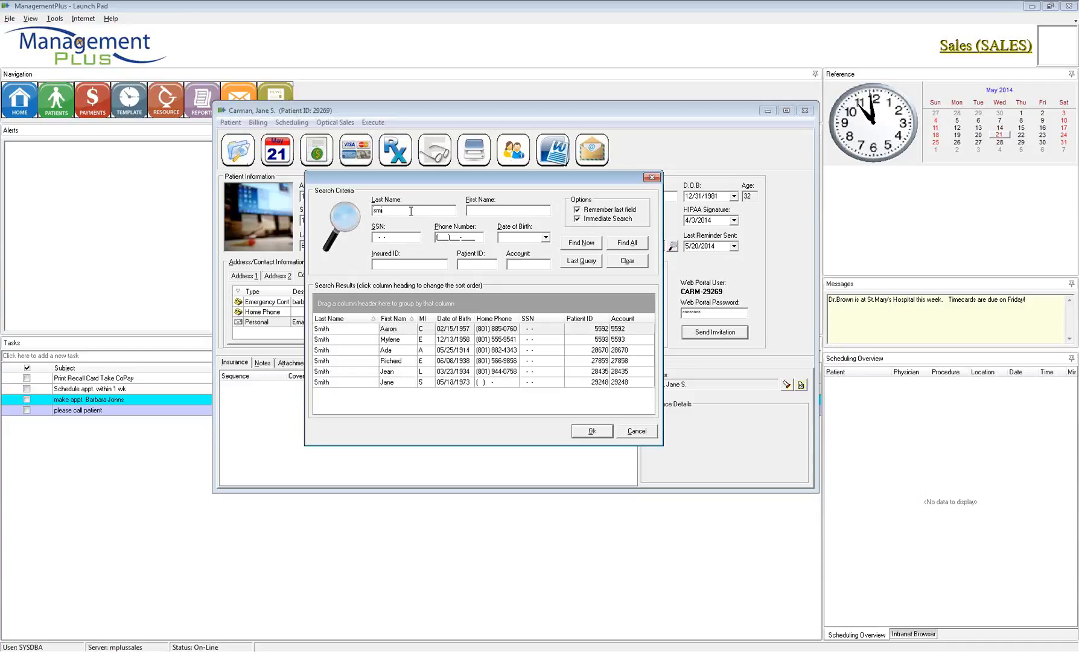
Step: From the recent patients list, choose the third recent patient
{"action": "left_click", "coordinate": [410, 212]}
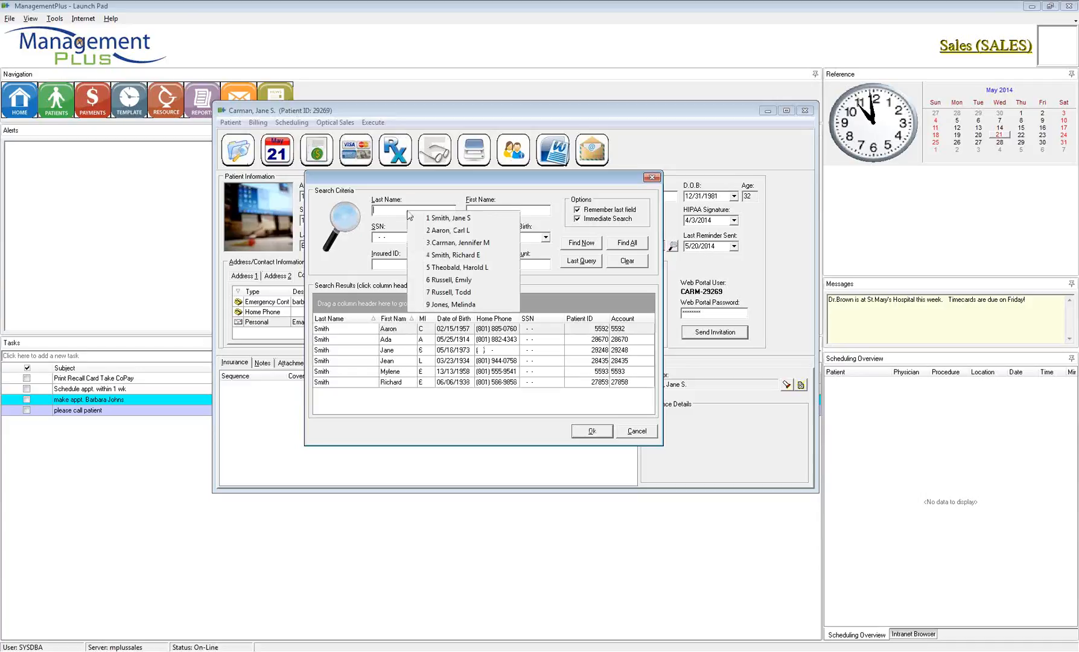
{"action": "right_click", "coordinate": [325, 266]}
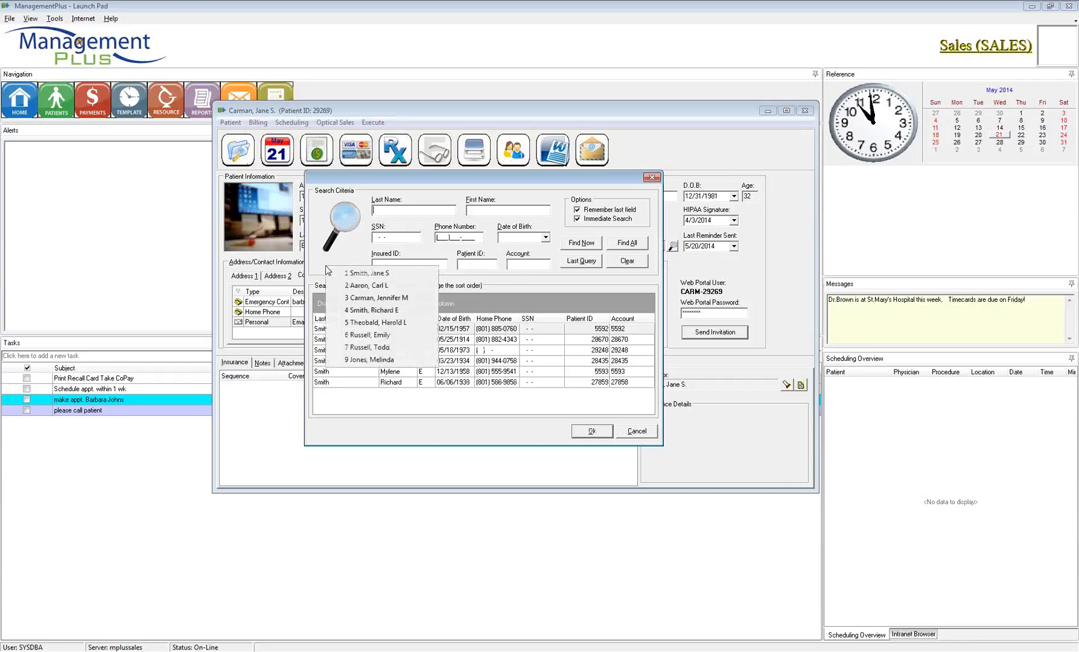
{"action": "left_click", "coordinate": [517, 301]}
{"action": "right_click", "coordinate": [584, 285]}
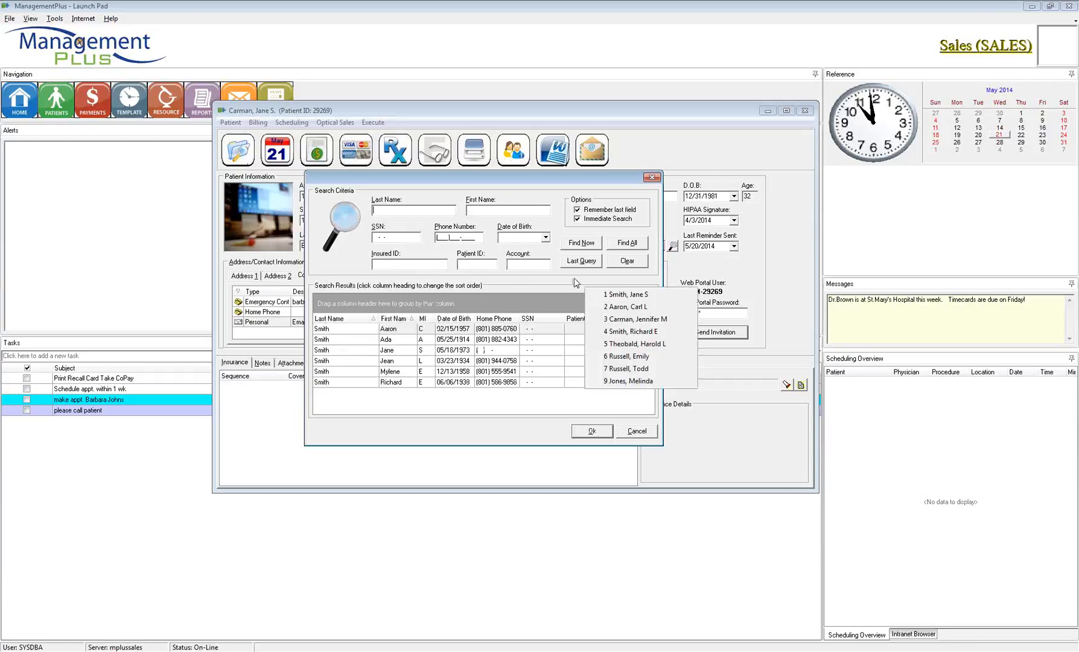
{"action": "left_click", "coordinate": [443, 226]}
{"action": "right_click", "coordinate": [442, 229]}
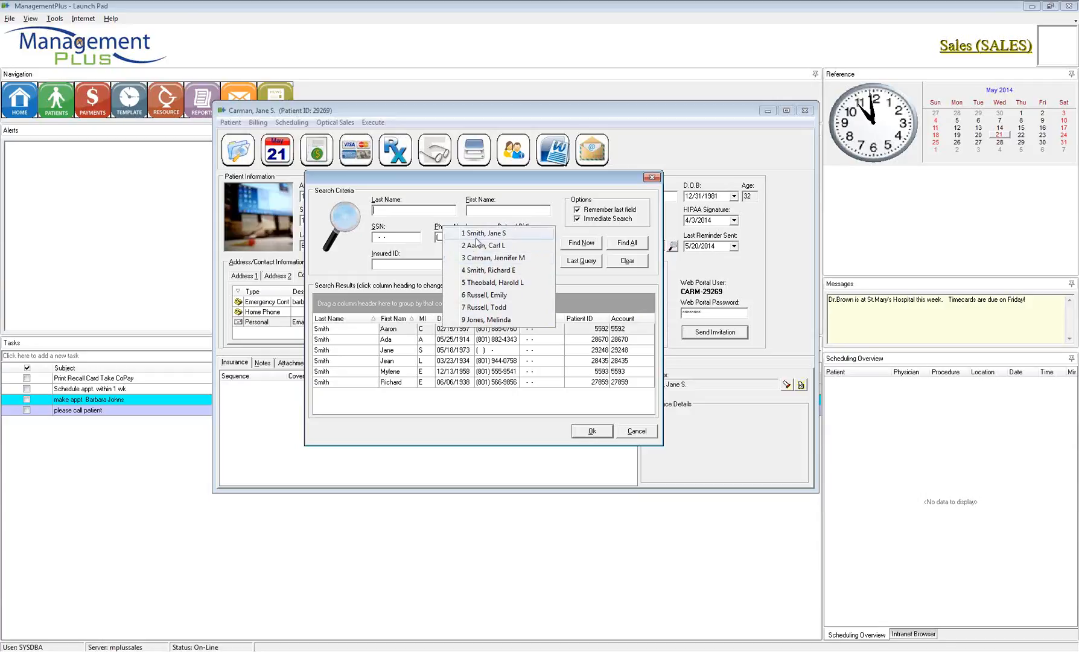
{"action": "left_click", "coordinate": [470, 192]}
{"action": "right_click", "coordinate": [435, 193]}
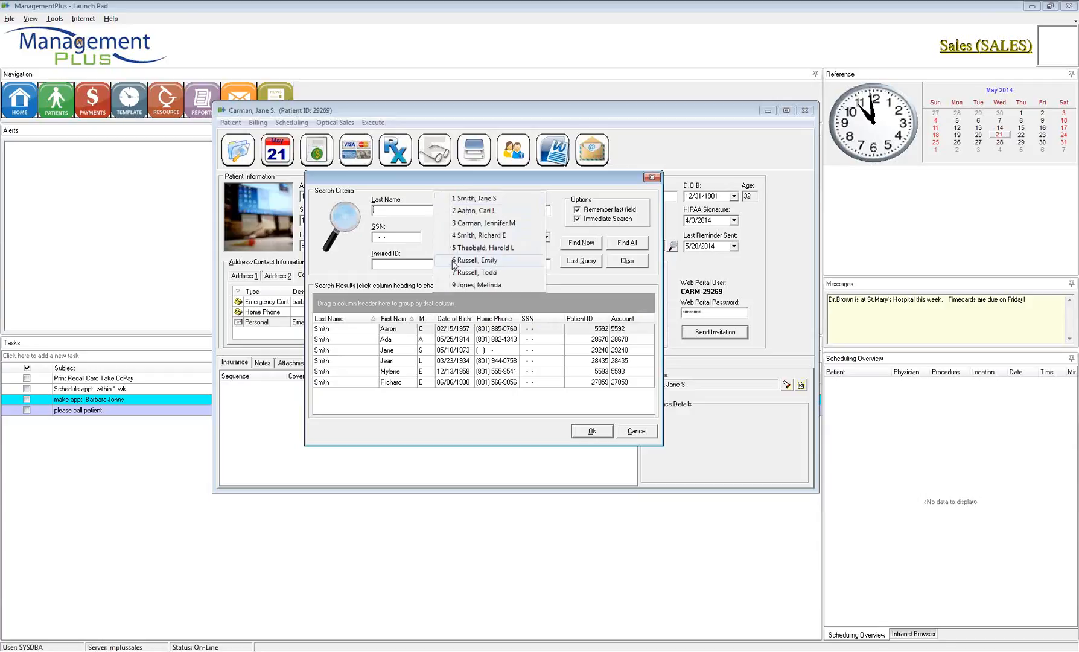
{"action": "left_click", "coordinate": [472, 224]}
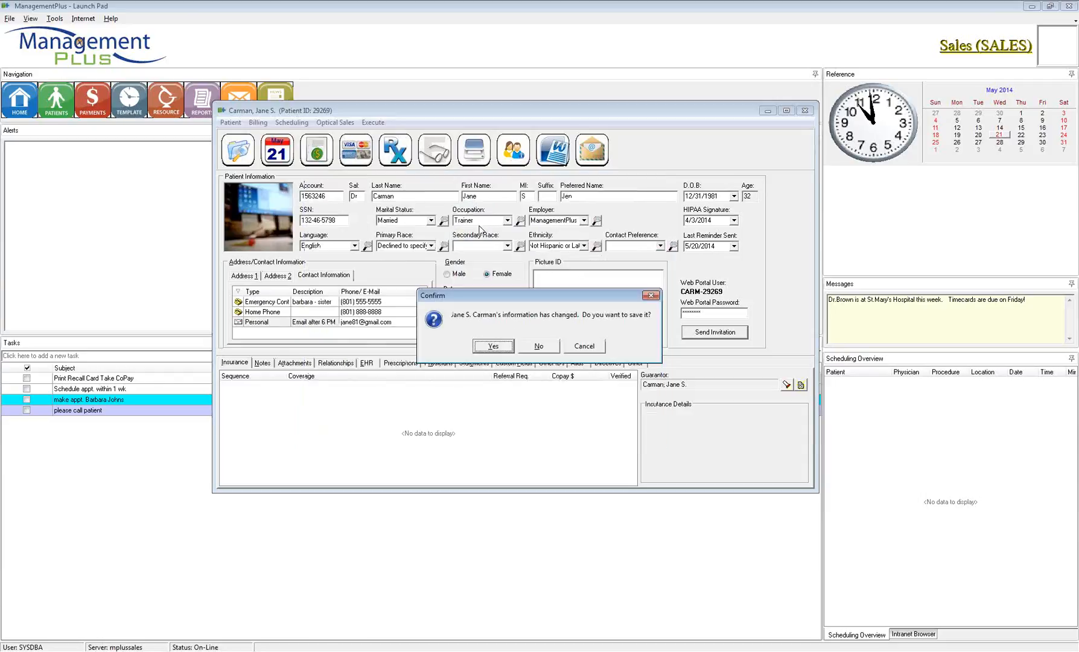
Step: Save the previous patient's changes, close the alerts, and view the new patient's insurance
{"action": "left_click", "coordinate": [495, 346]}
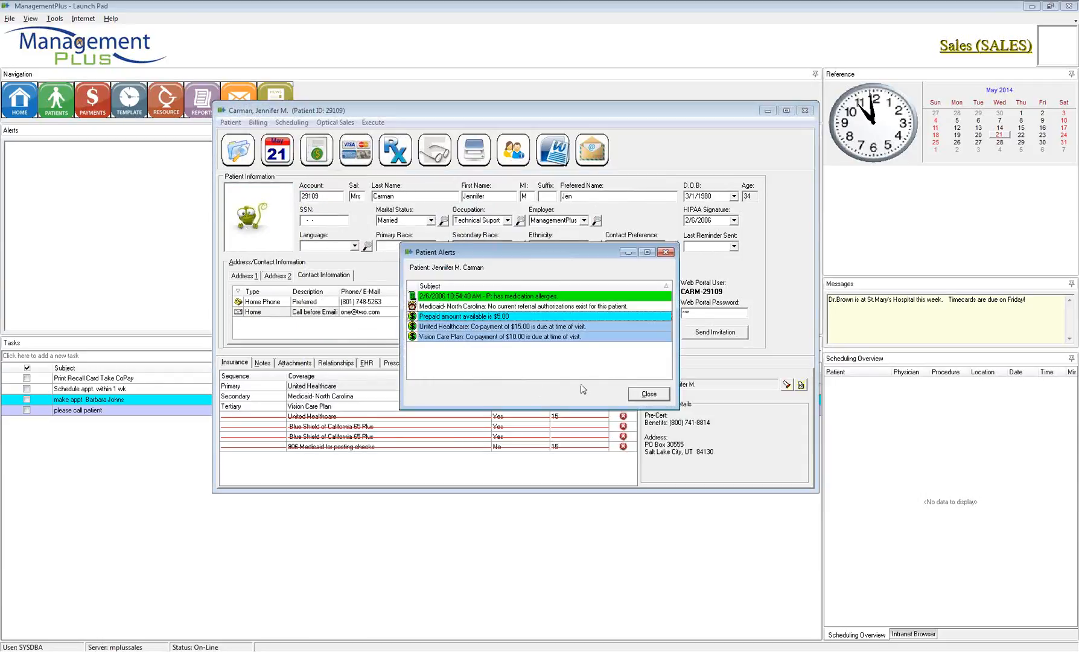
{"action": "left_click", "coordinate": [652, 396]}
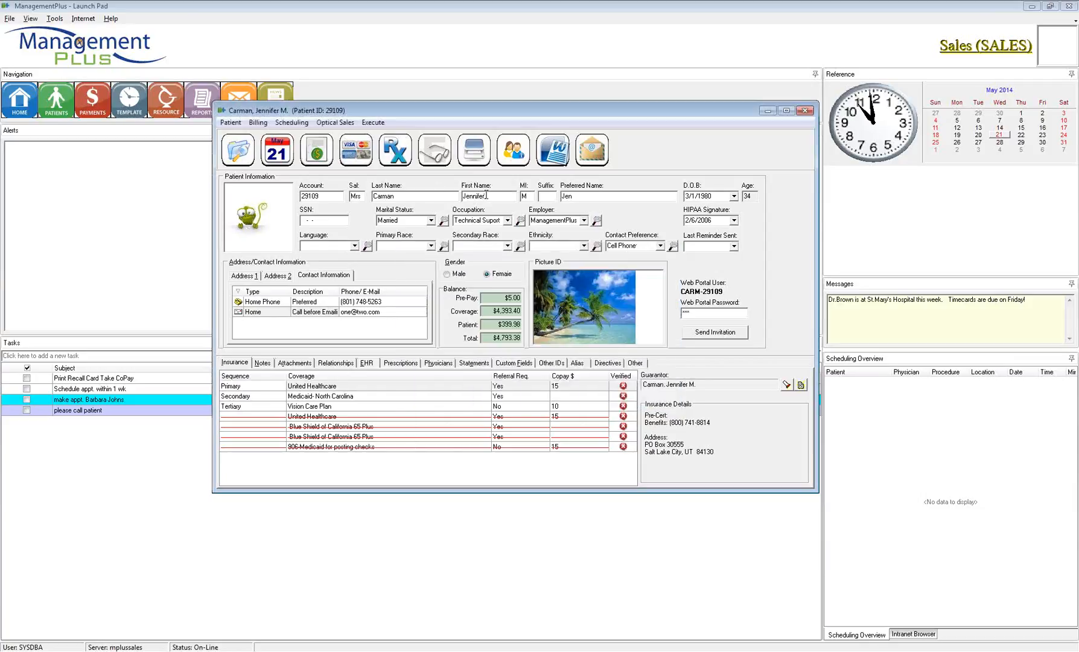
{"action": "left_click_drag", "start_coordinate": [486, 194], "coordinate": [453, 195]}
{"action": "left_click", "coordinate": [243, 362]}
Step: Set the kiosk check-in station to Check In/Waiting Room, then close the appointments list
{"action": "left_click", "coordinate": [278, 159]}
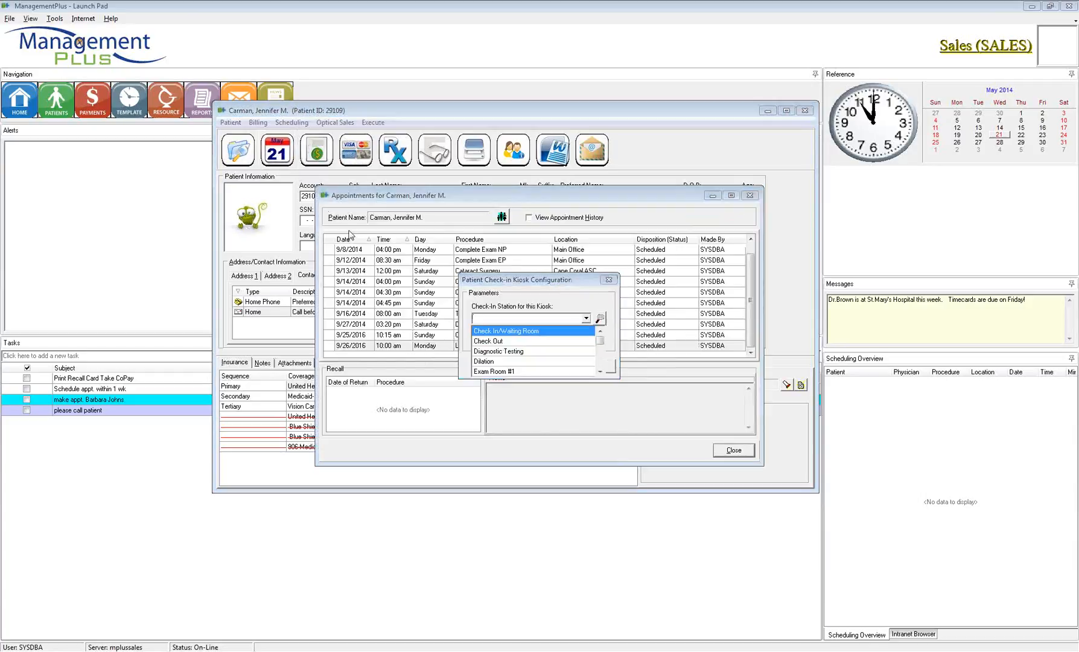
{"action": "left_click", "coordinate": [502, 333]}
{"action": "left_click", "coordinate": [550, 365]}
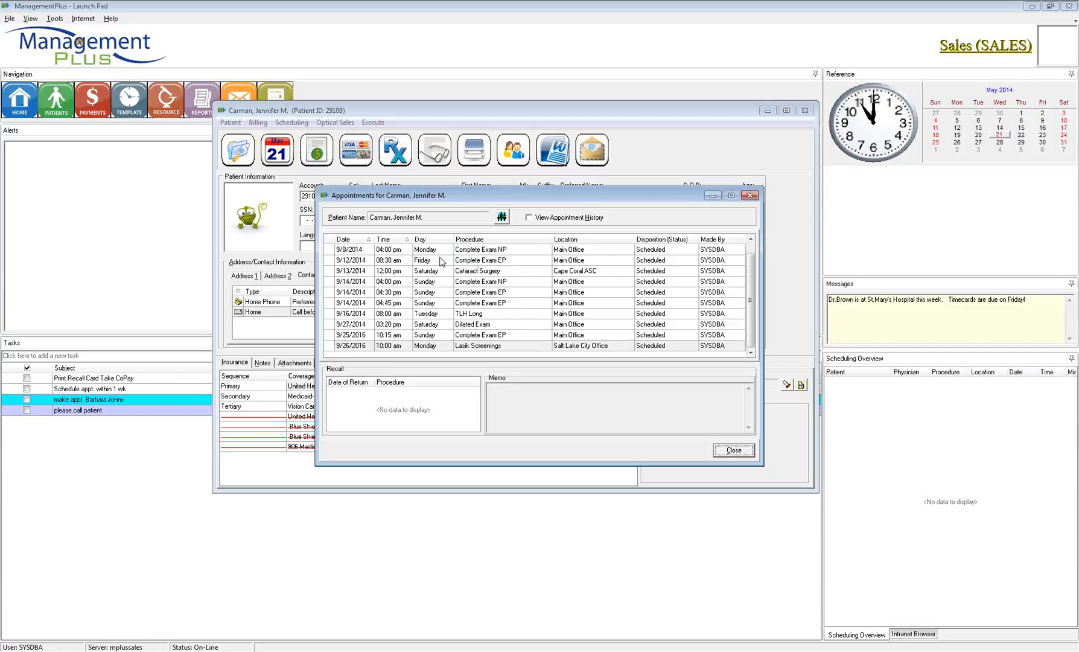
{"action": "left_click", "coordinate": [750, 195]}
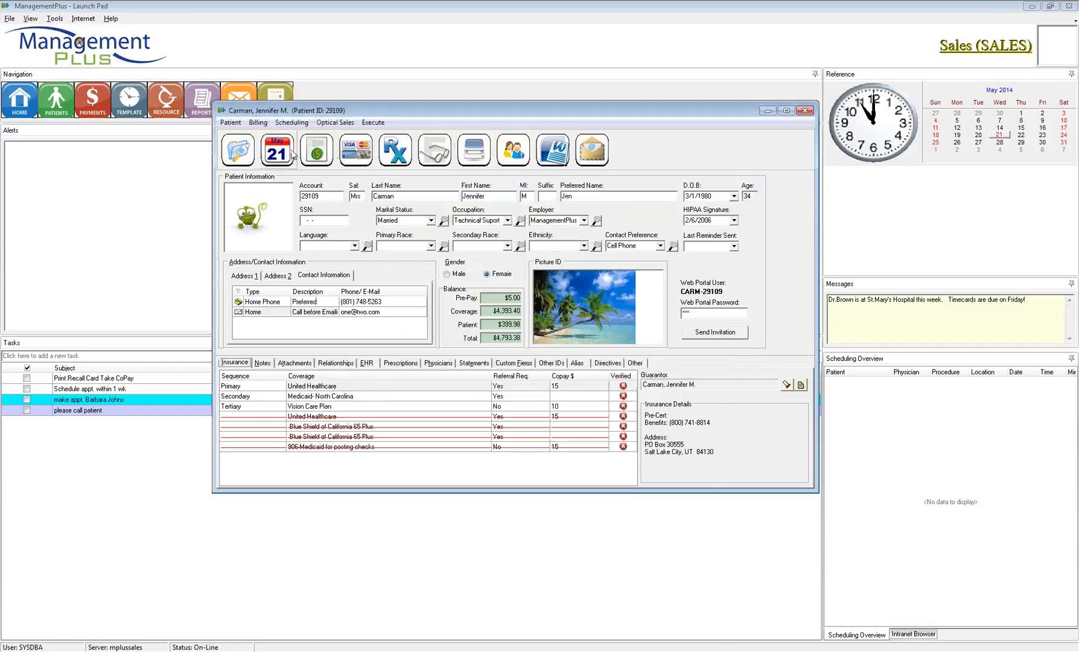
Step: Glance at the financial form, then cancel the patient payment entry without posting
{"action": "left_click", "coordinate": [317, 155]}
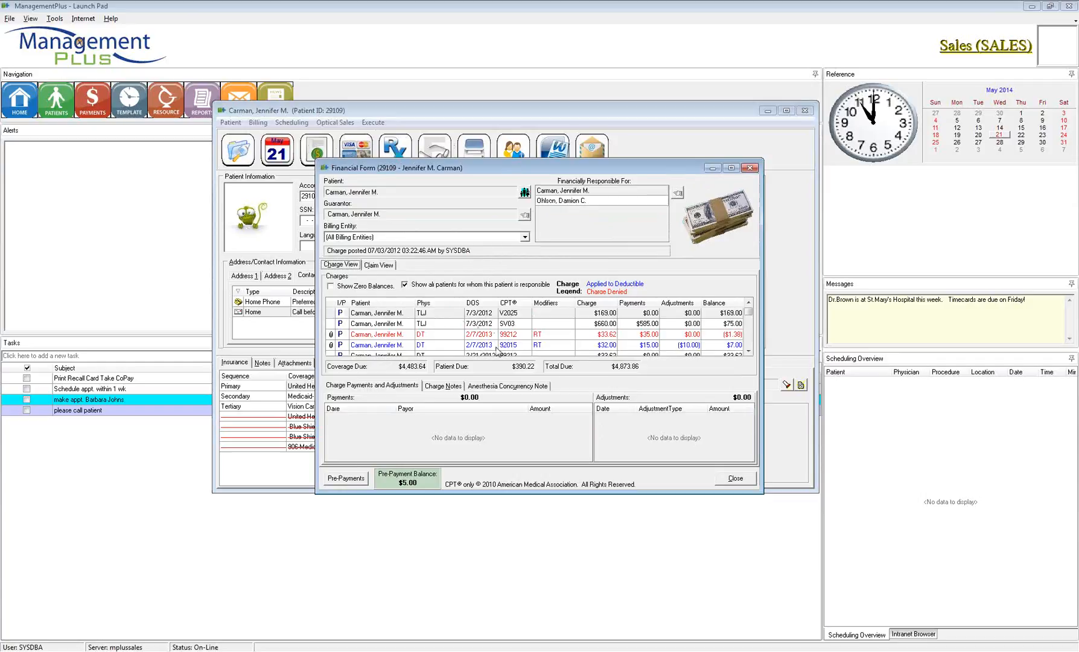
{"action": "left_click", "coordinate": [734, 482]}
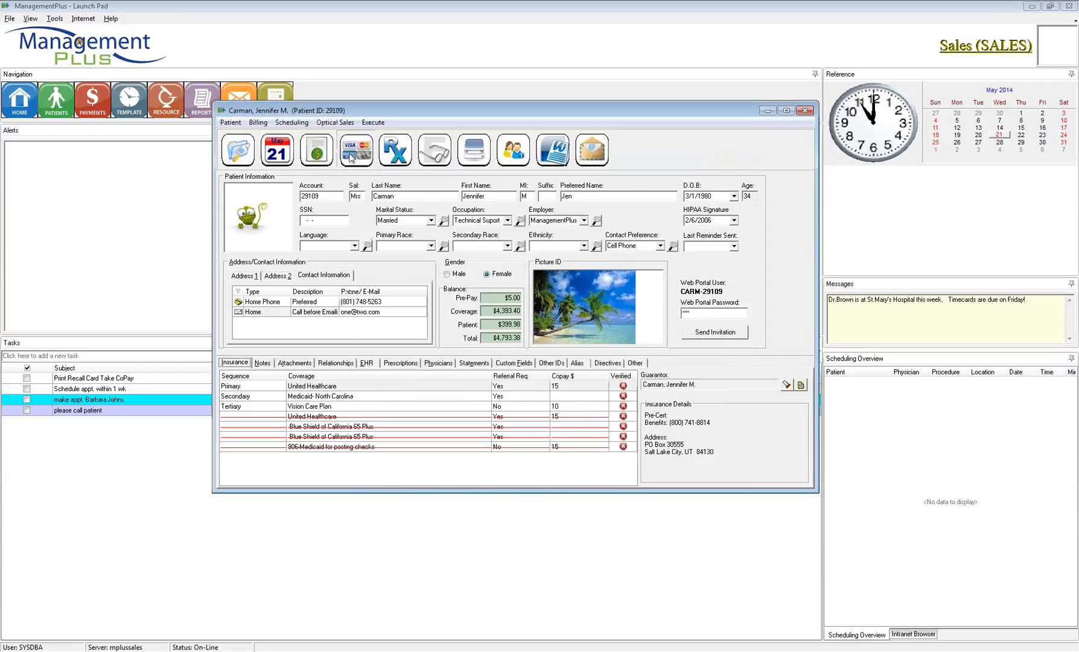
{"action": "left_click", "coordinate": [351, 158]}
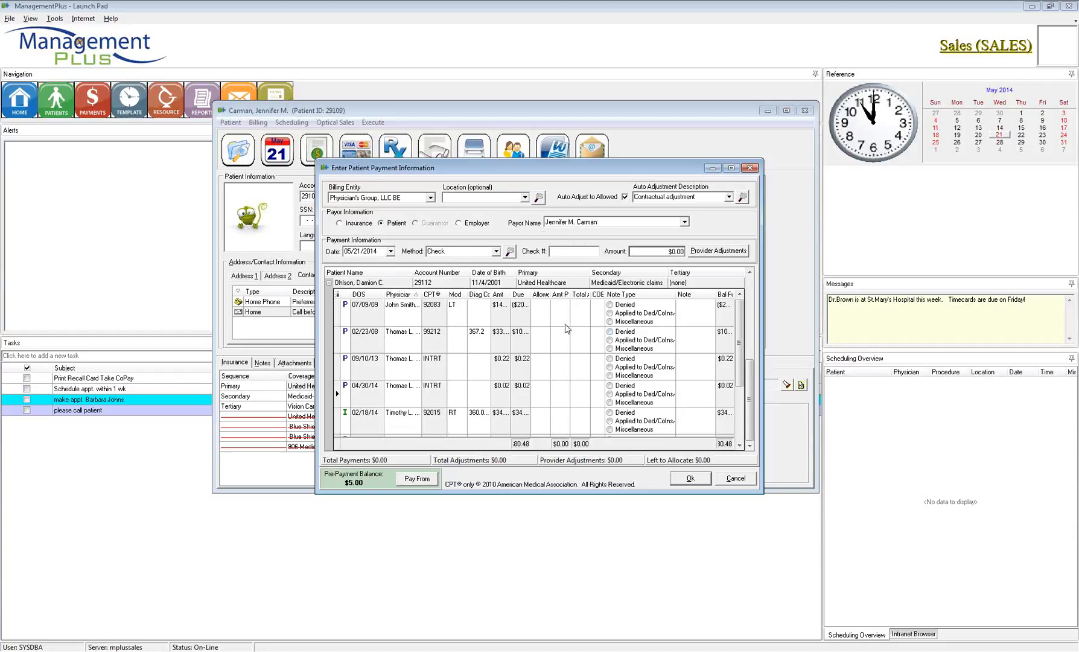
{"action": "left_click", "coordinate": [736, 478]}
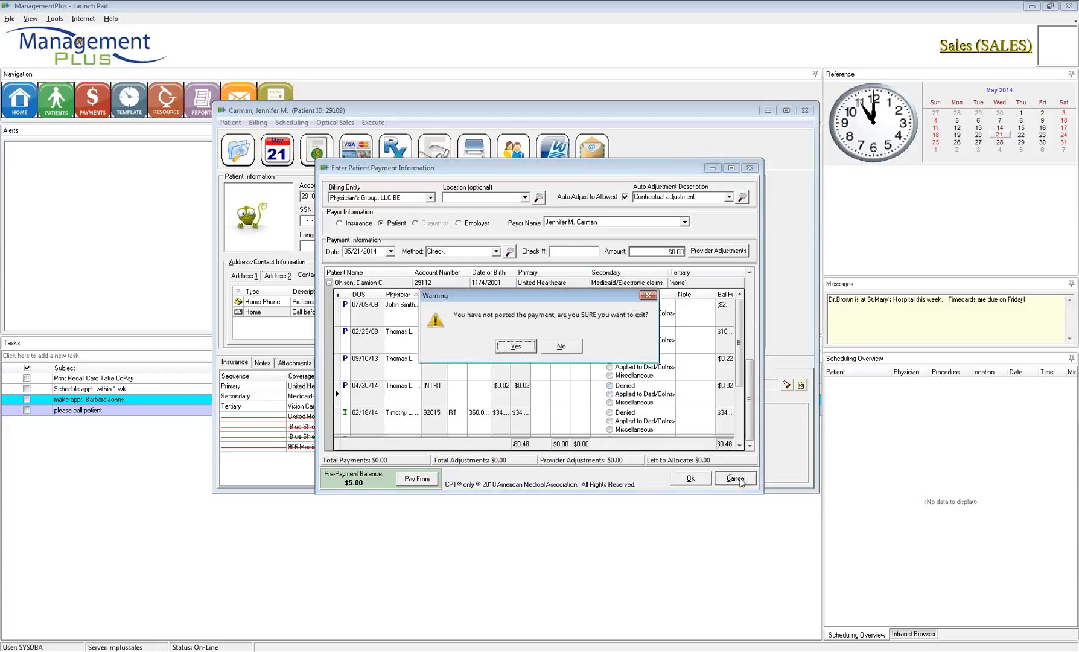
{"action": "left_click", "coordinate": [521, 347]}
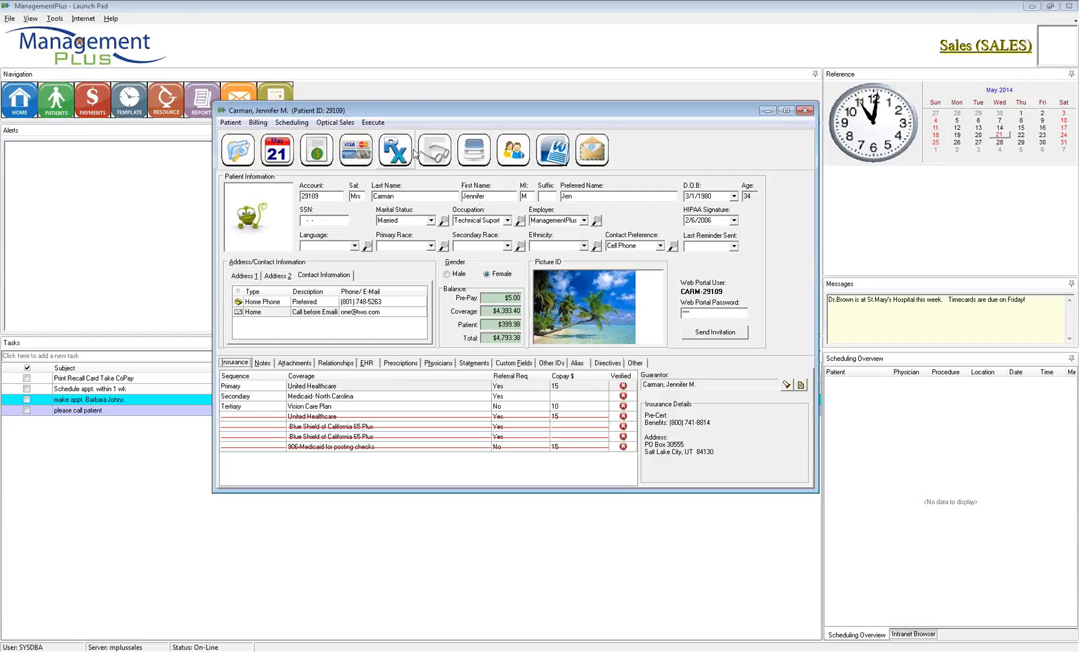
{"action": "left_click", "coordinate": [396, 149]}
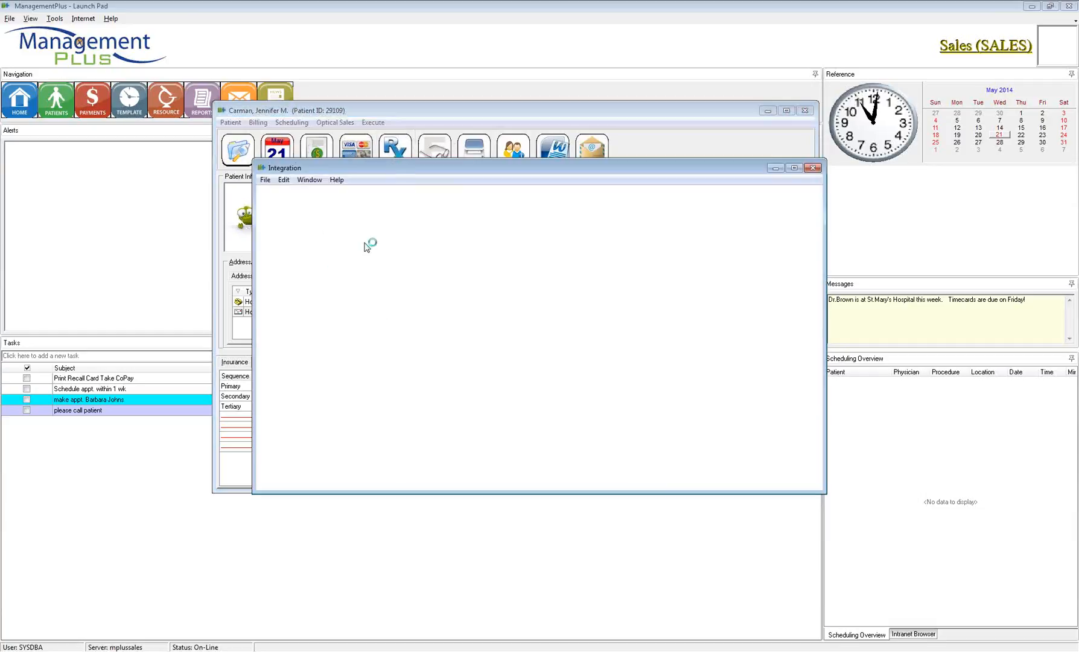
{"action": "left_click", "coordinate": [813, 169]}
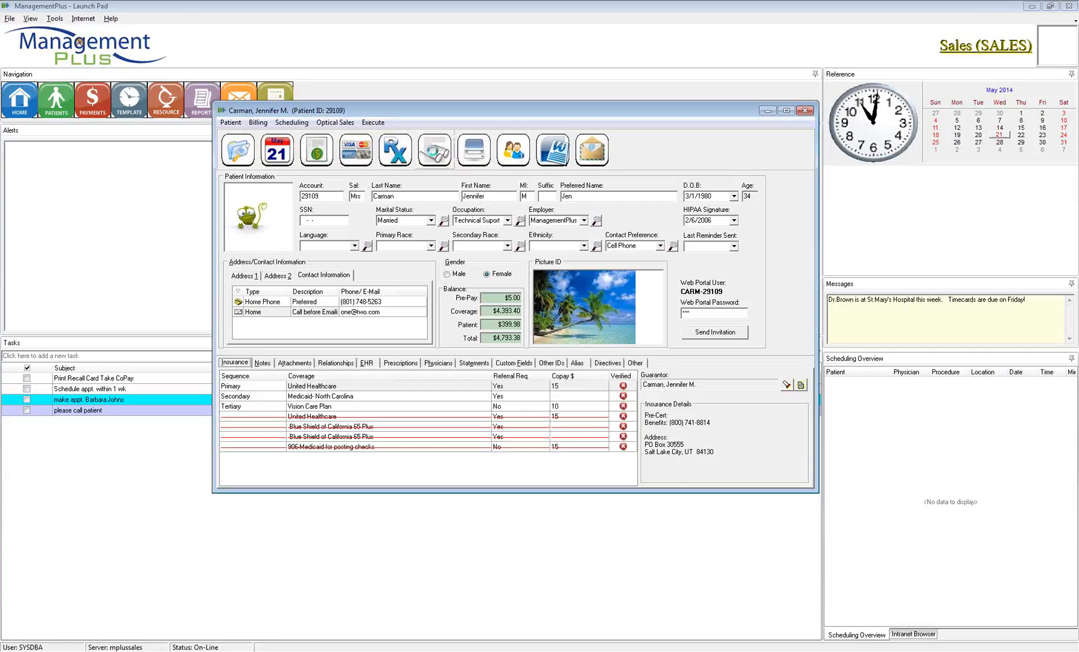
{"action": "left_click", "coordinate": [434, 150]}
{"action": "left_click_drag", "start_coordinate": [443, 160], "coordinate": [400, 131]}
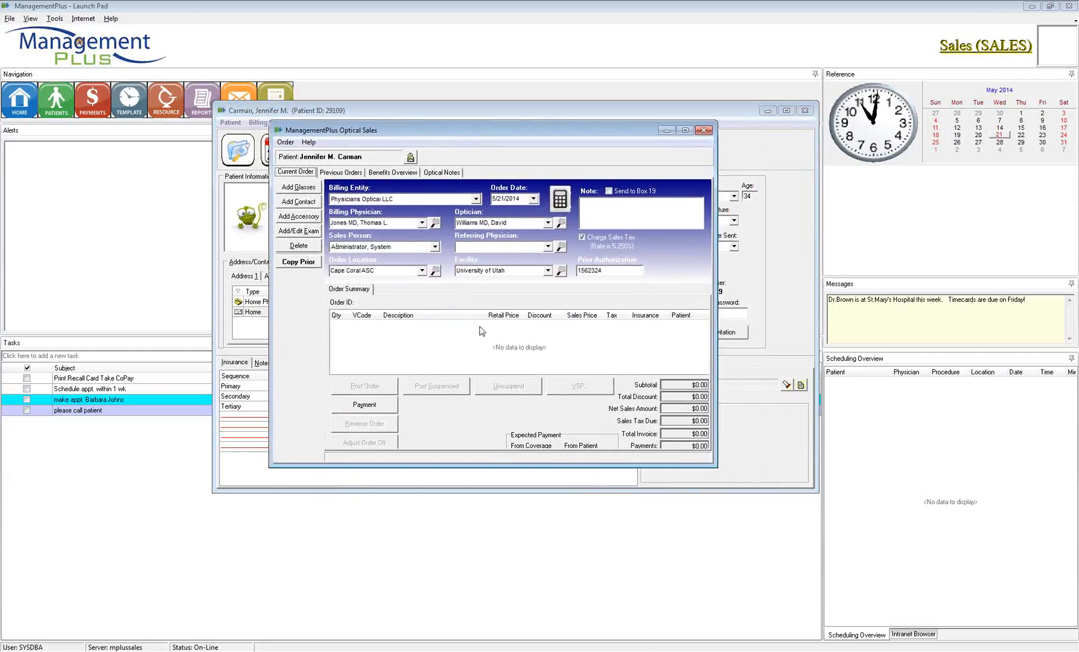
{"action": "left_click", "coordinate": [704, 131]}
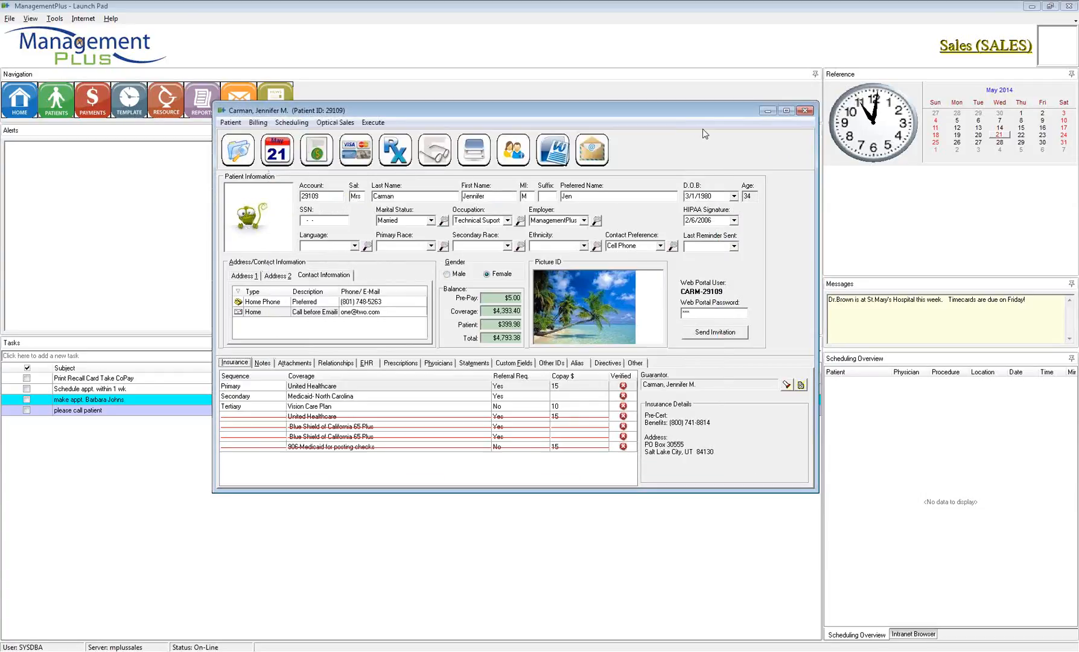
Step: Scan a new attachment described as 'Ref/2' and close the scanned document window
{"action": "left_click", "coordinate": [476, 151]}
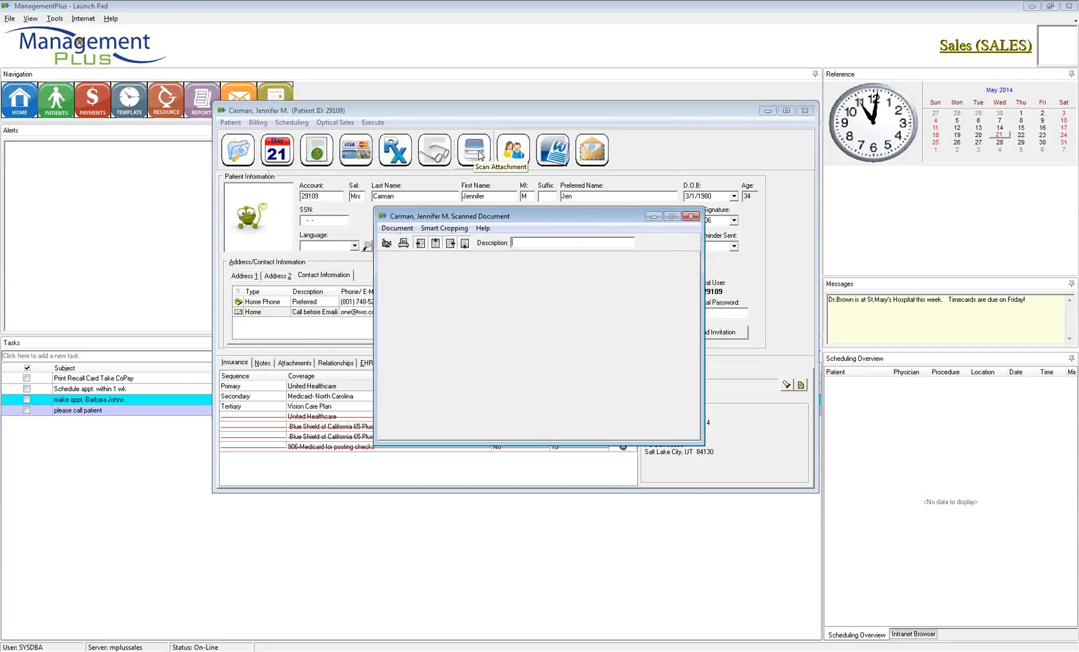
{"action": "left_click_drag", "start_coordinate": [518, 214], "coordinate": [492, 200]}
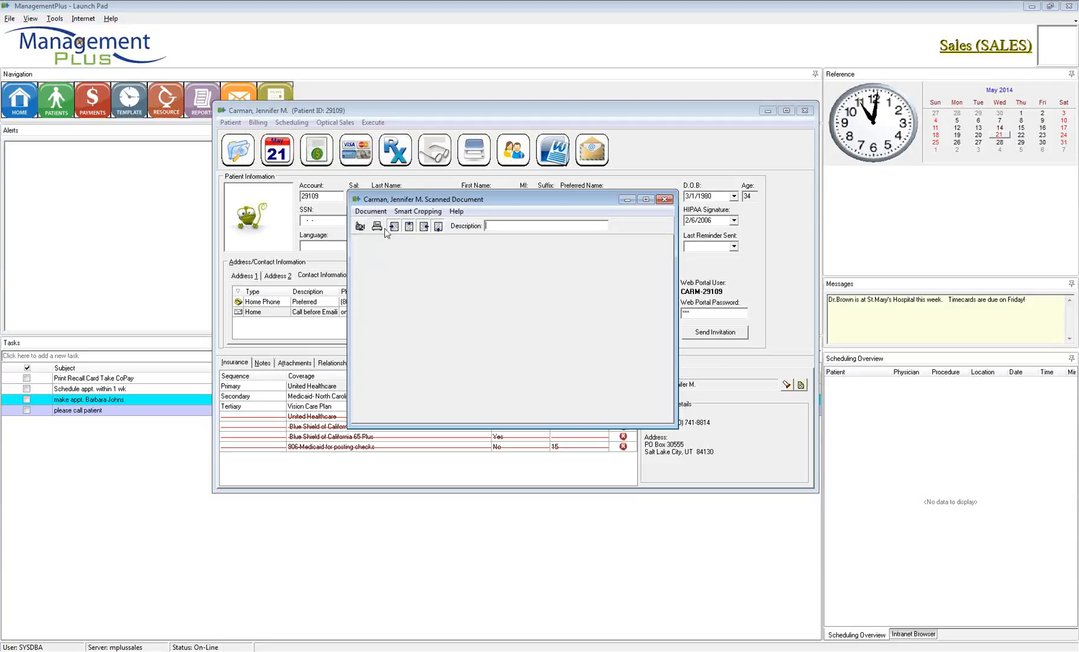
{"action": "left_click", "coordinate": [492, 230]}
{"action": "type", "text": "test"}
{"action": "left_click_drag", "start_coordinate": [493, 231], "coordinate": [484, 227]}
{"action": "type", "text": "Ref"}
{"action": "type", "text": "/2"}
{"action": "left_click", "coordinate": [370, 212]}
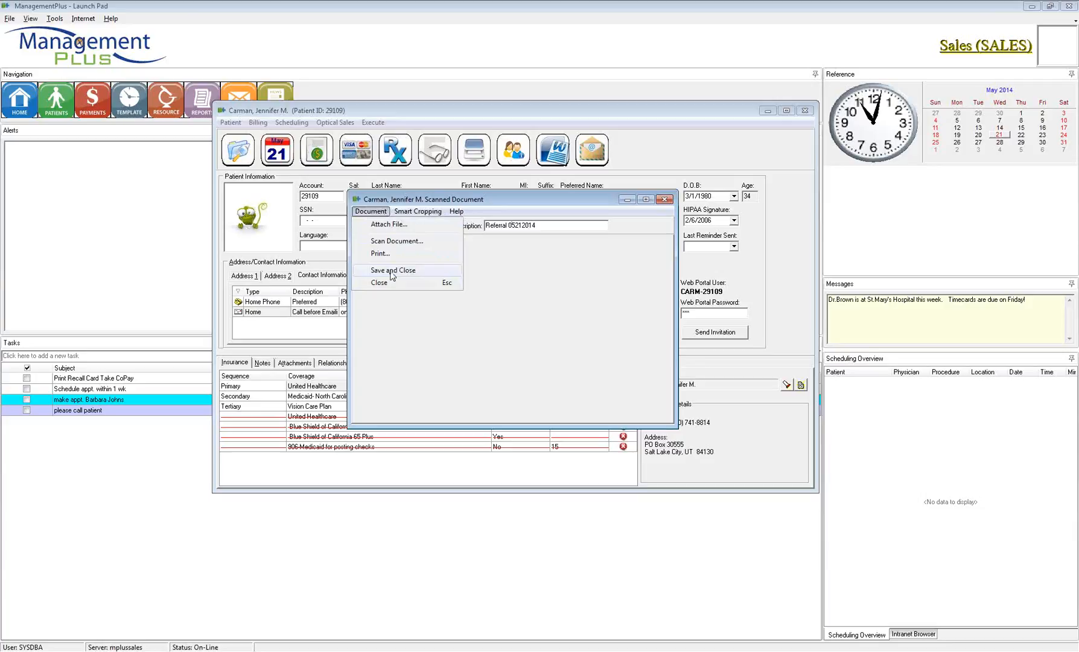
{"action": "left_click", "coordinate": [664, 200]}
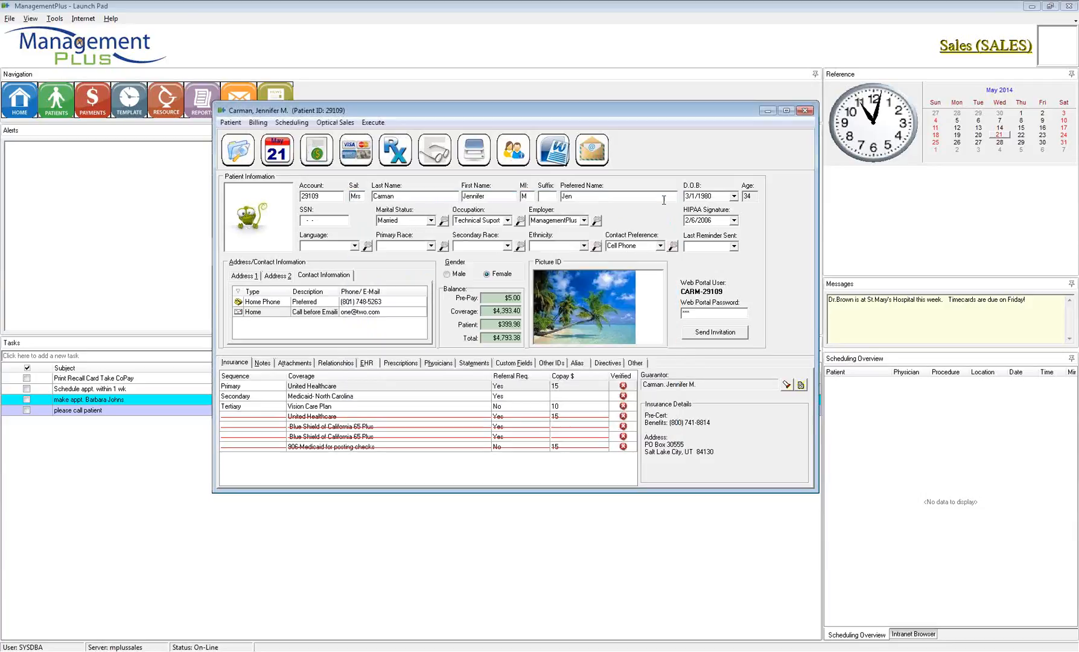
Step: Show the patient's attachments list and select the Patient Welcome attachment
{"action": "left_click", "coordinate": [295, 363]}
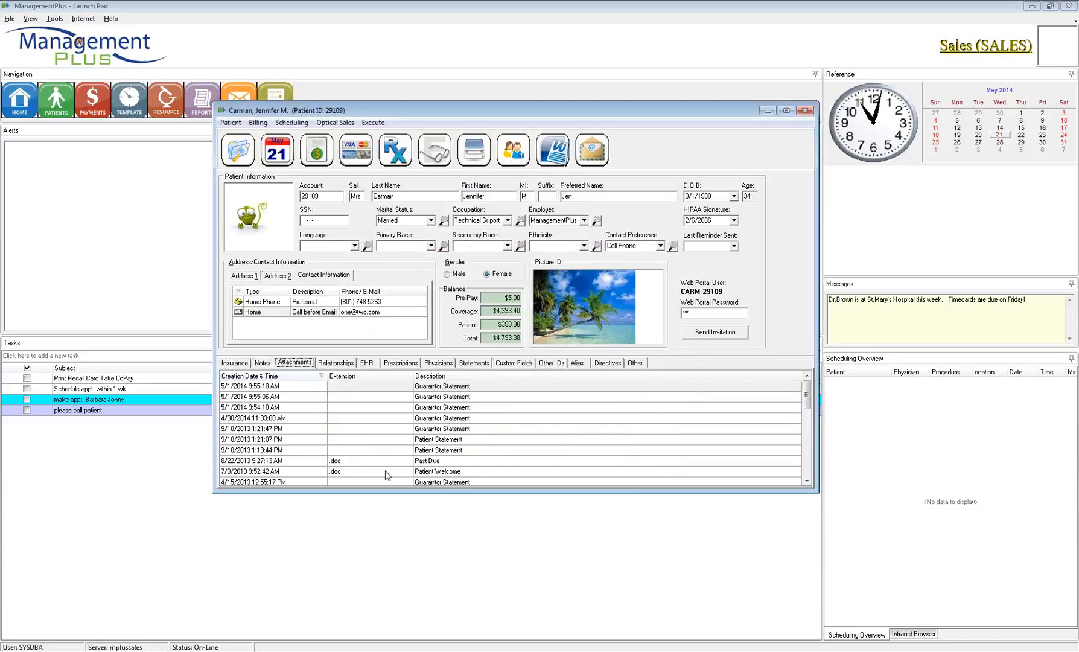
{"action": "scroll", "coordinate": [377, 464], "scroll_direction": "down", "scroll_amount": 3}
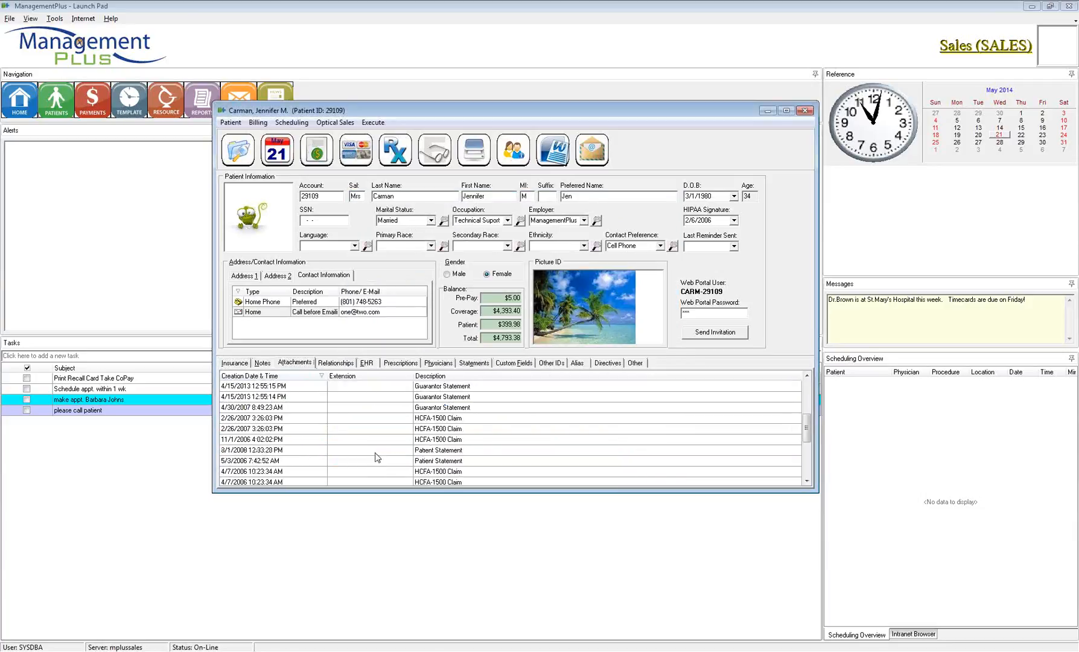
{"action": "scroll", "coordinate": [377, 457], "scroll_direction": "up", "scroll_amount": 2}
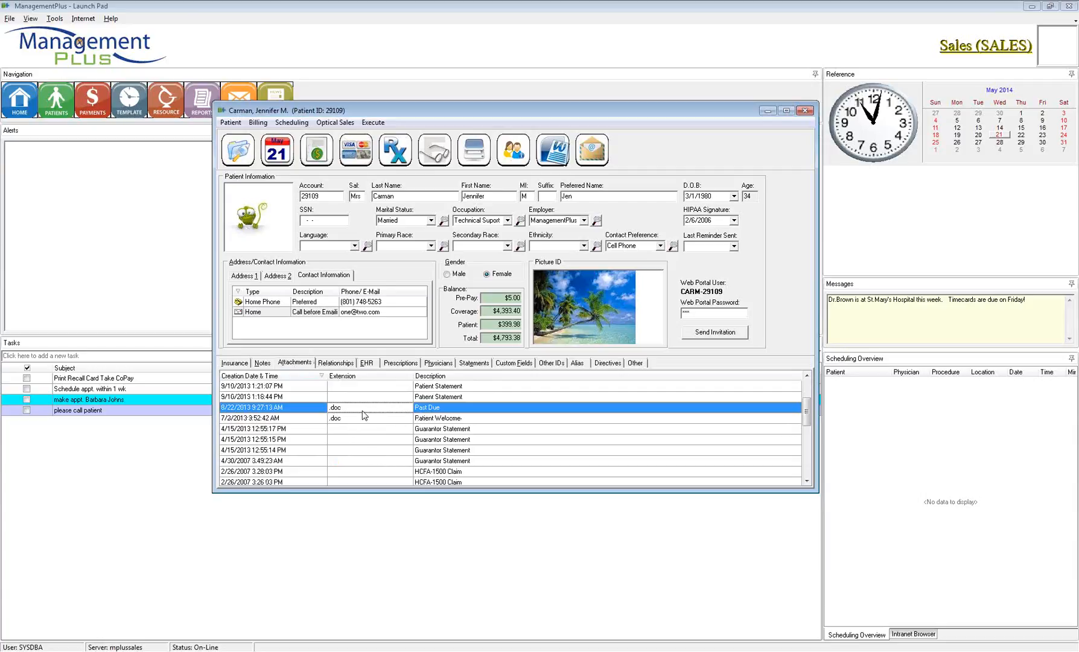
{"action": "left_click", "coordinate": [387, 420]}
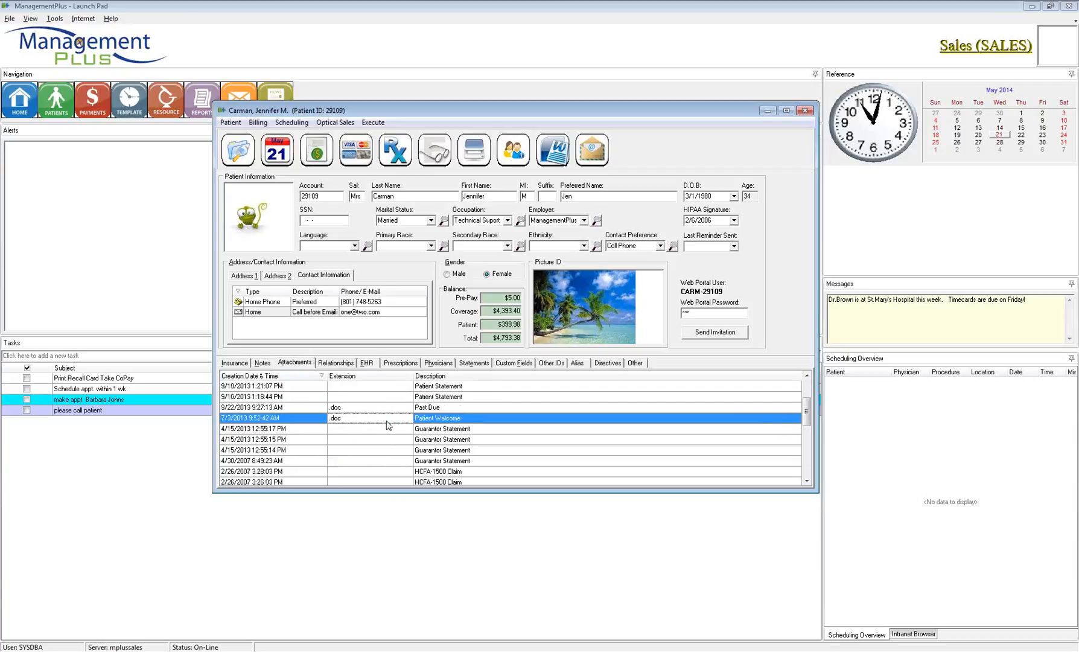
{"action": "scroll", "coordinate": [387, 429], "scroll_direction": "up", "scroll_amount": 2}
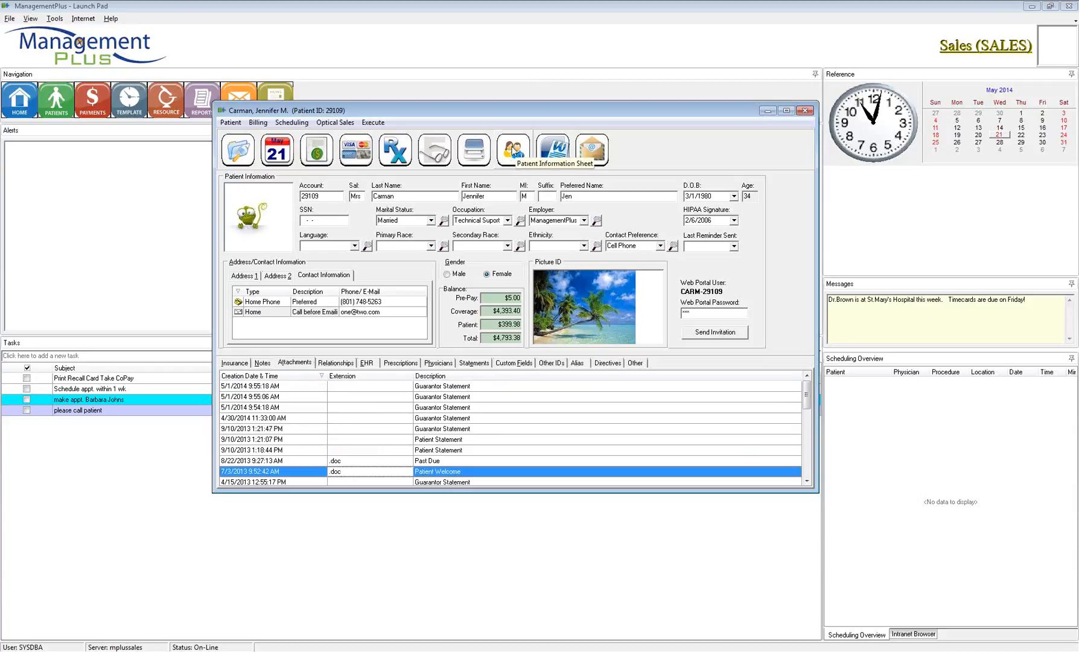
{"action": "left_click", "coordinate": [513, 150]}
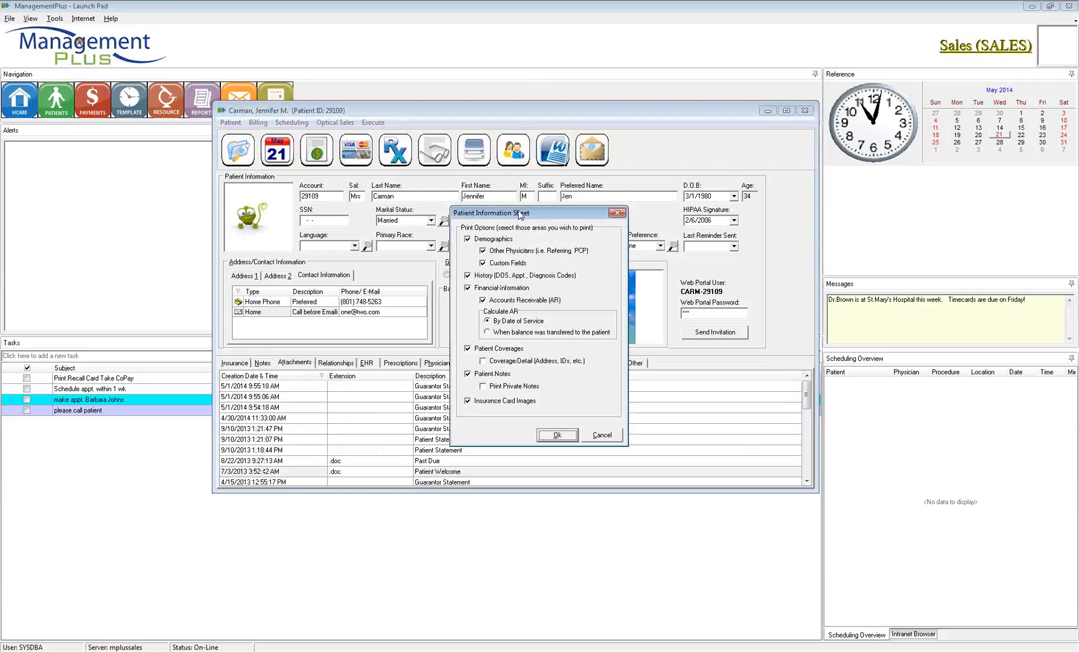
Step: Keep every Patient Information Sheet section, including patient notes, and output it to Preview
{"action": "left_click_drag", "start_coordinate": [519, 214], "coordinate": [442, 197]}
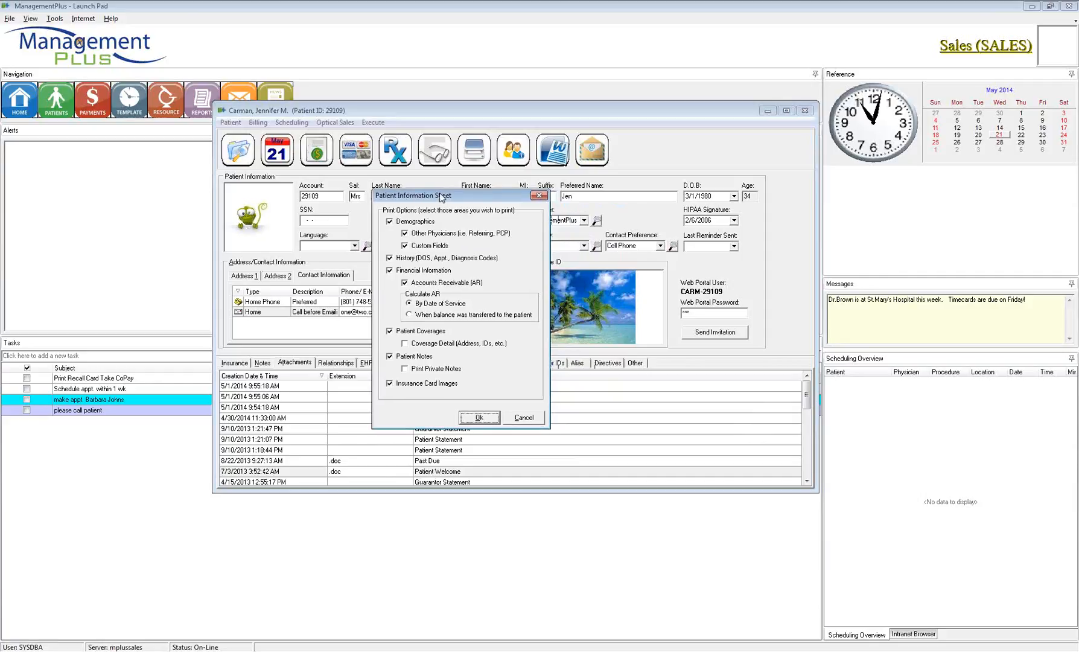
{"action": "left_click", "coordinate": [390, 356]}
{"action": "left_click", "coordinate": [390, 357]}
{"action": "left_click", "coordinate": [478, 417]}
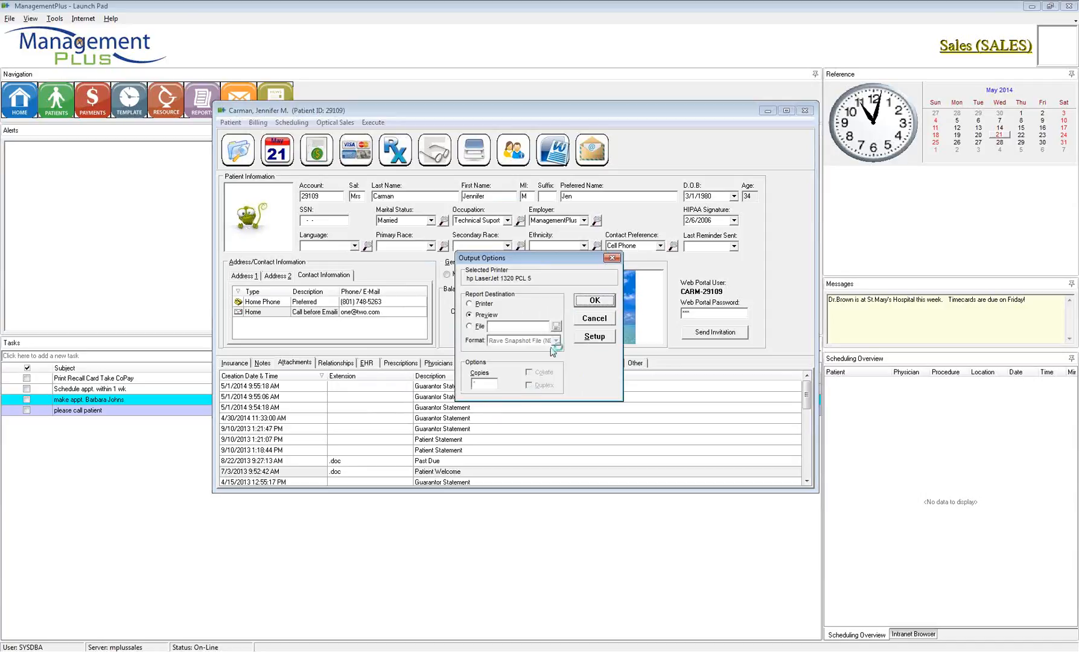
{"action": "left_click", "coordinate": [584, 302]}
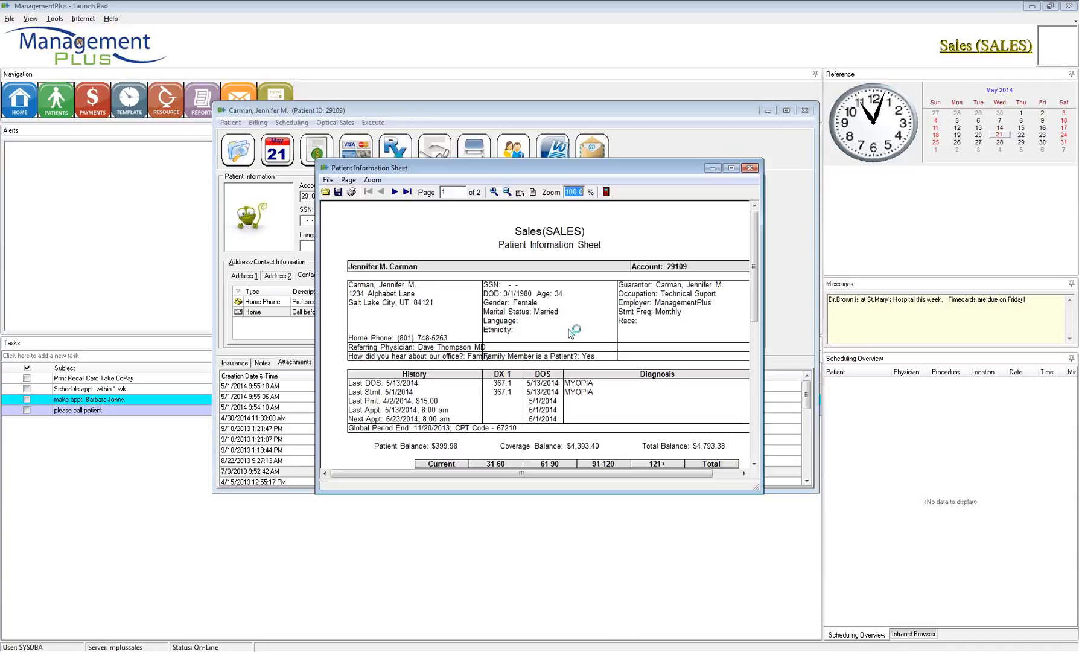
Step: Maximize the information sheet preview, scroll through both pages, and close it
{"action": "double_click", "coordinate": [679, 170]}
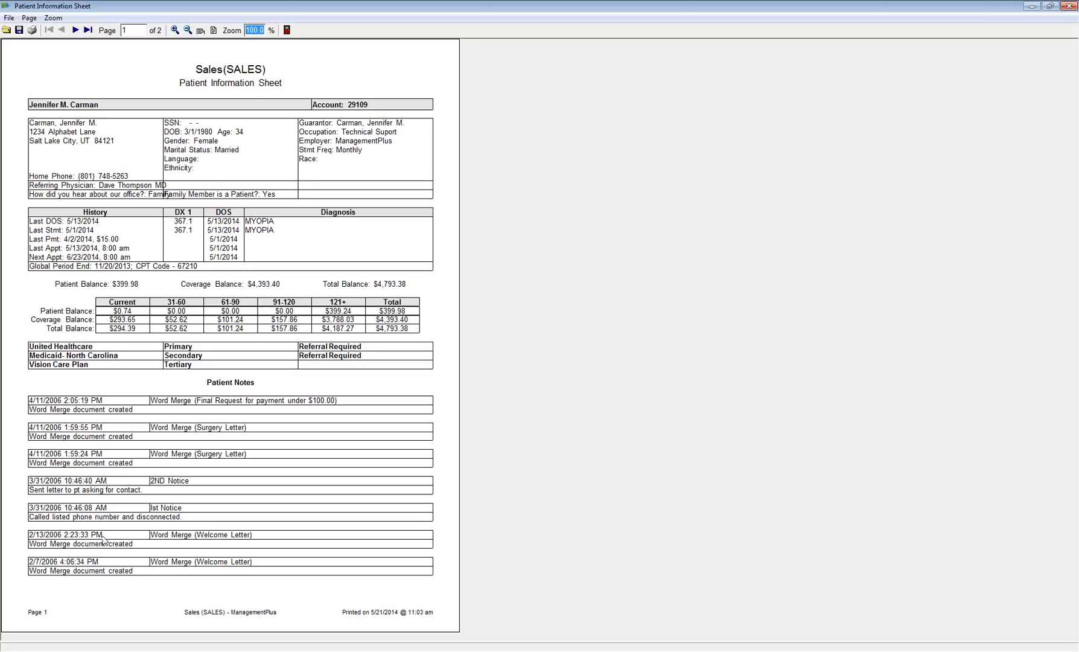
{"action": "scroll", "coordinate": [125, 565], "scroll_direction": "down", "scroll_amount": 2}
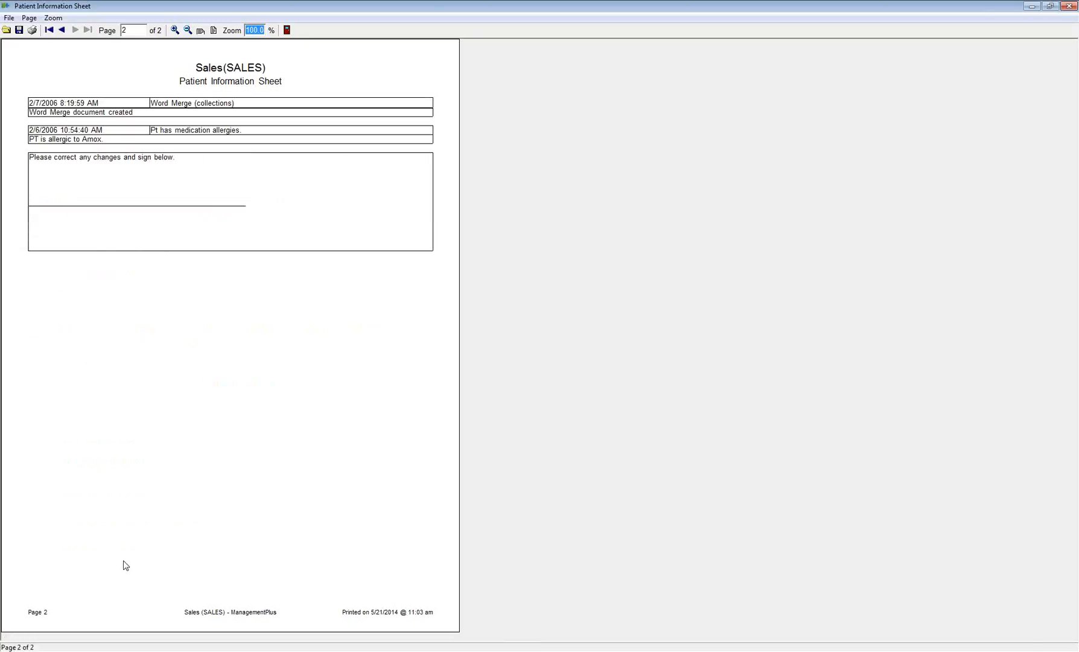
{"action": "scroll", "coordinate": [125, 565], "scroll_direction": "up", "scroll_amount": 2}
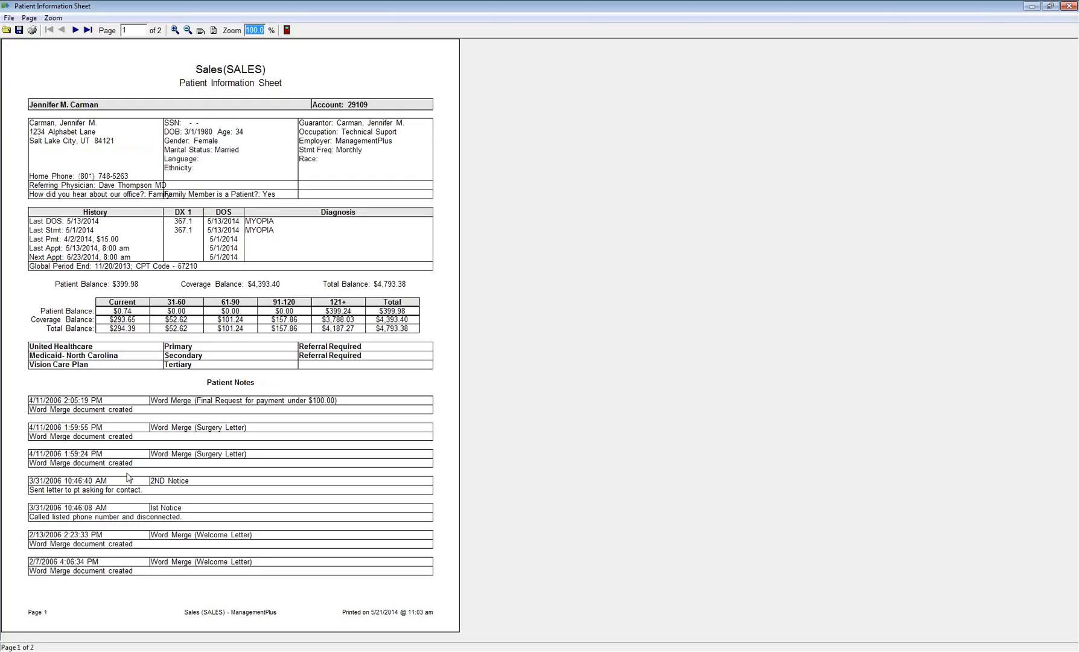
{"action": "key", "text": "Escape"}
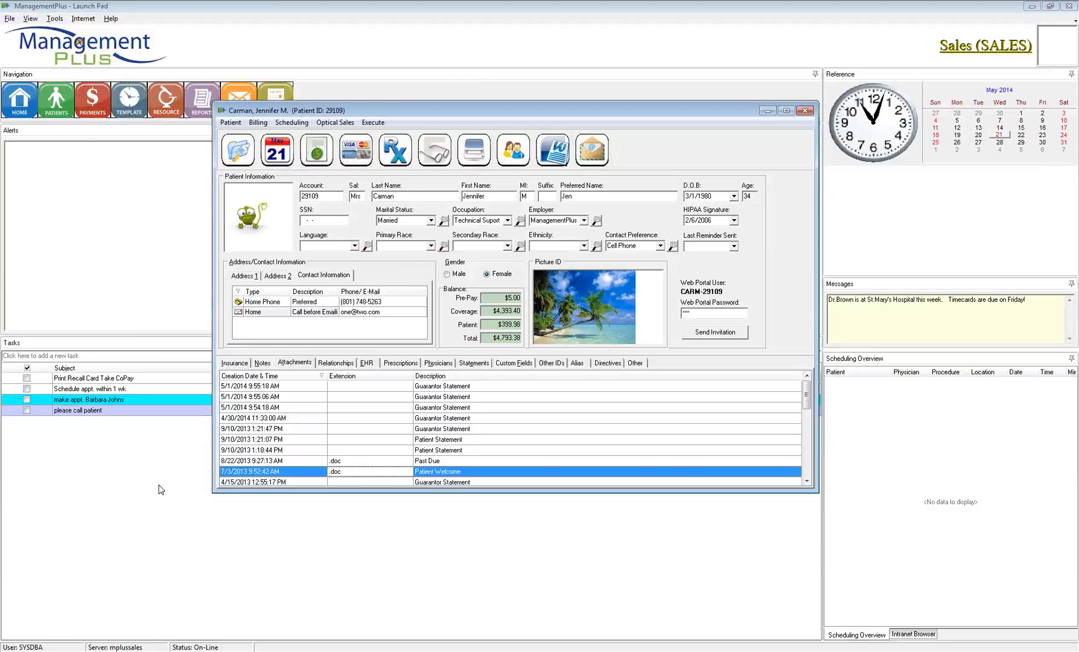
Step: Preview the sheet with Patient Notes, History and Financial Information unchecked, then close it
{"action": "left_click", "coordinate": [519, 152]}
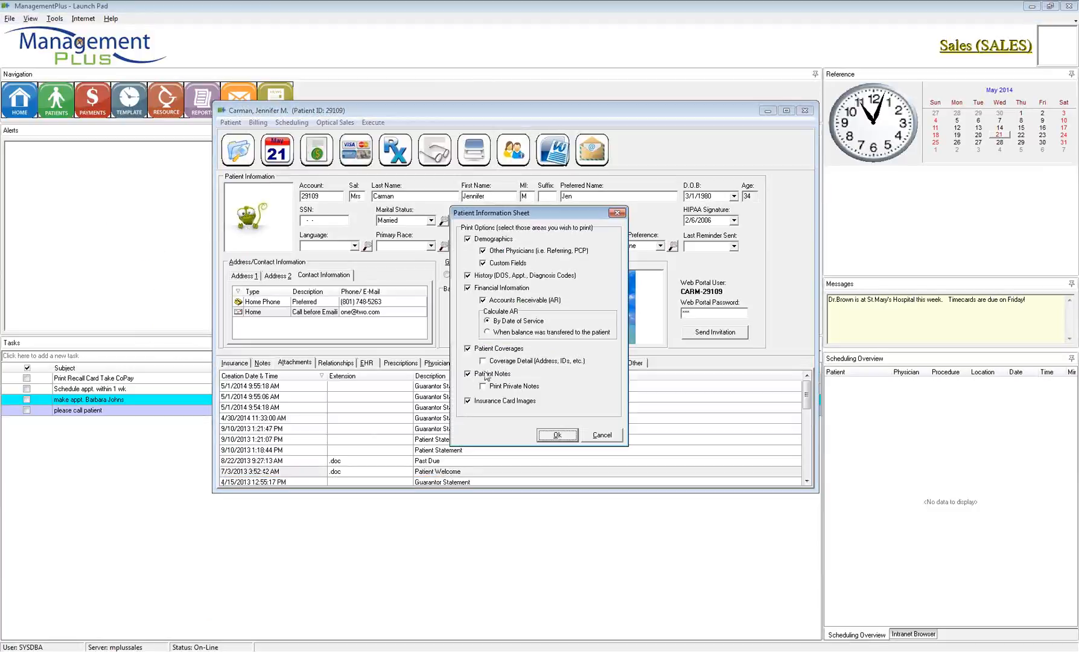
{"action": "left_click", "coordinate": [468, 374]}
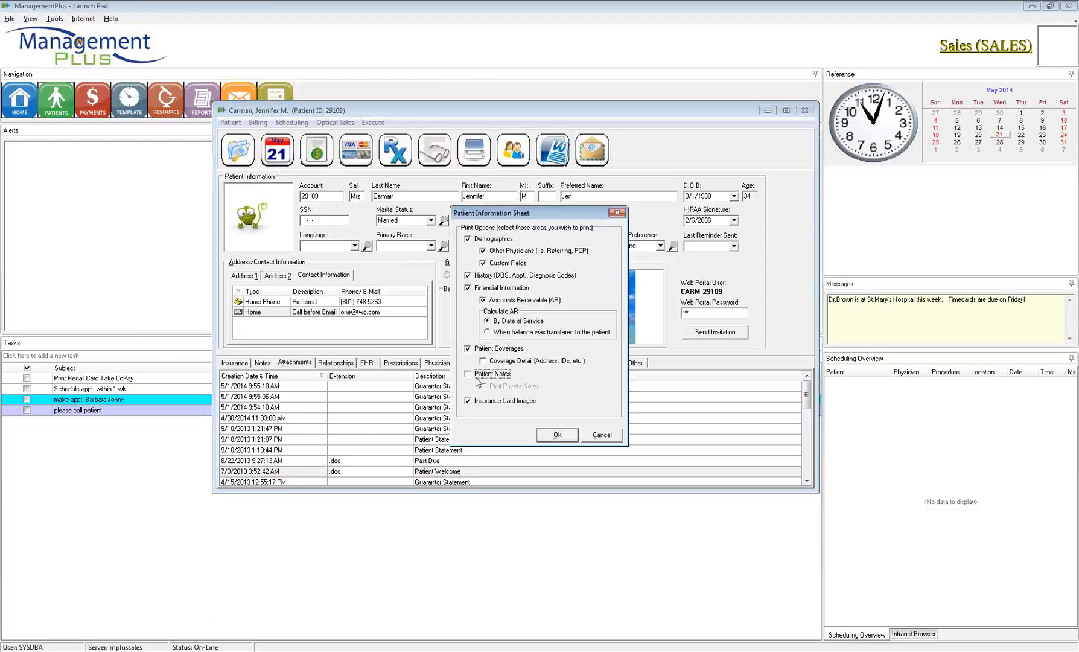
{"action": "left_click", "coordinate": [468, 276]}
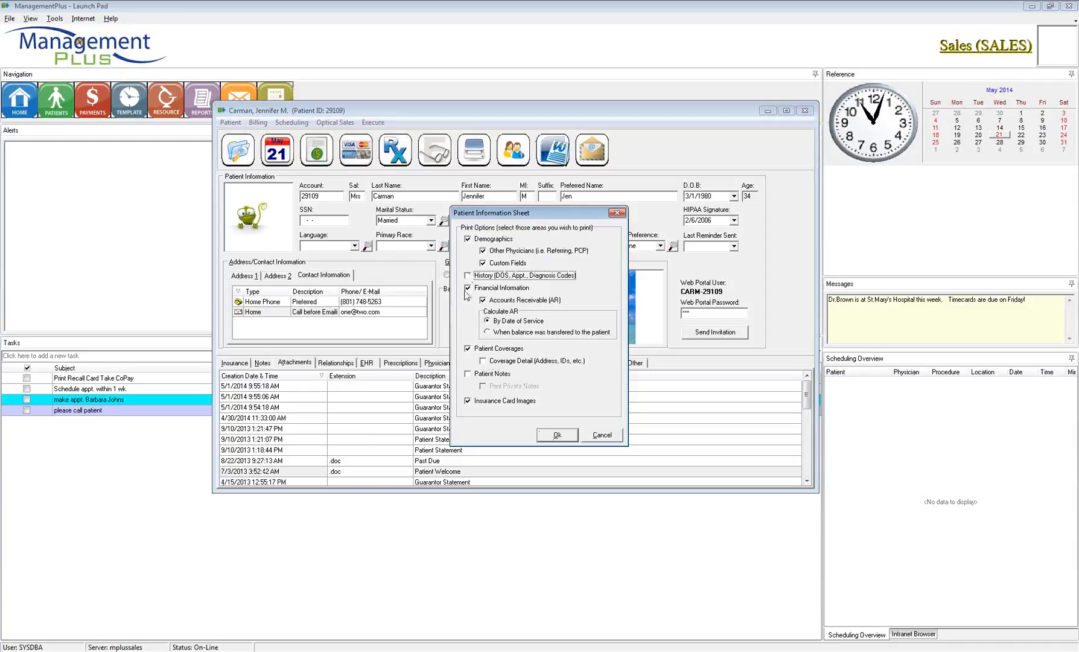
{"action": "left_click", "coordinate": [468, 288]}
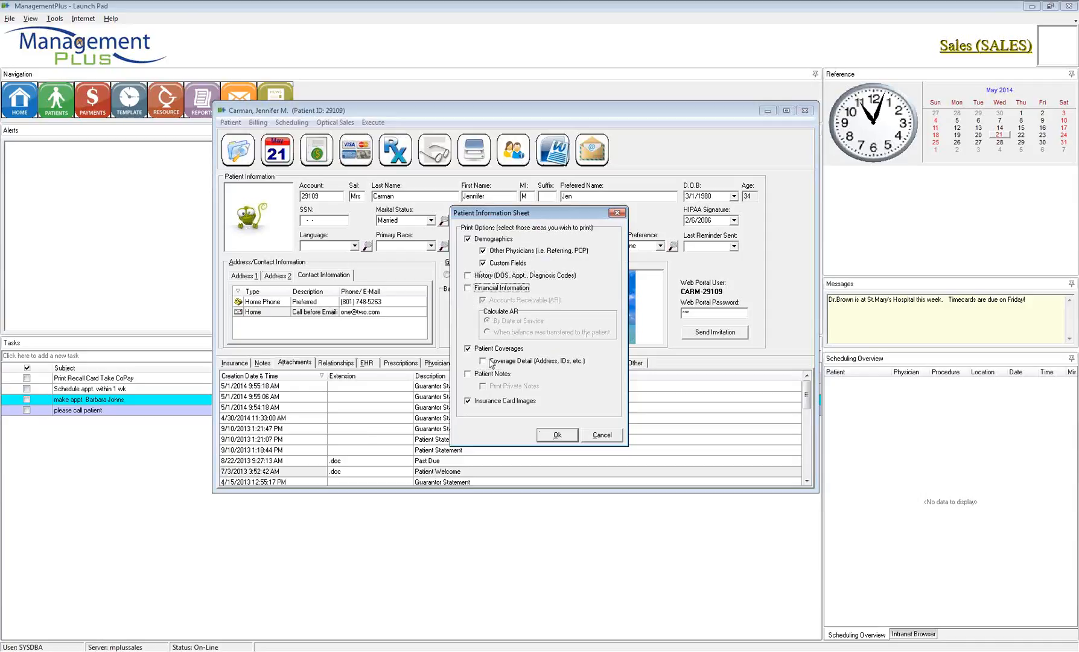
{"action": "left_click", "coordinate": [557, 435]}
{"action": "left_click", "coordinate": [595, 301]}
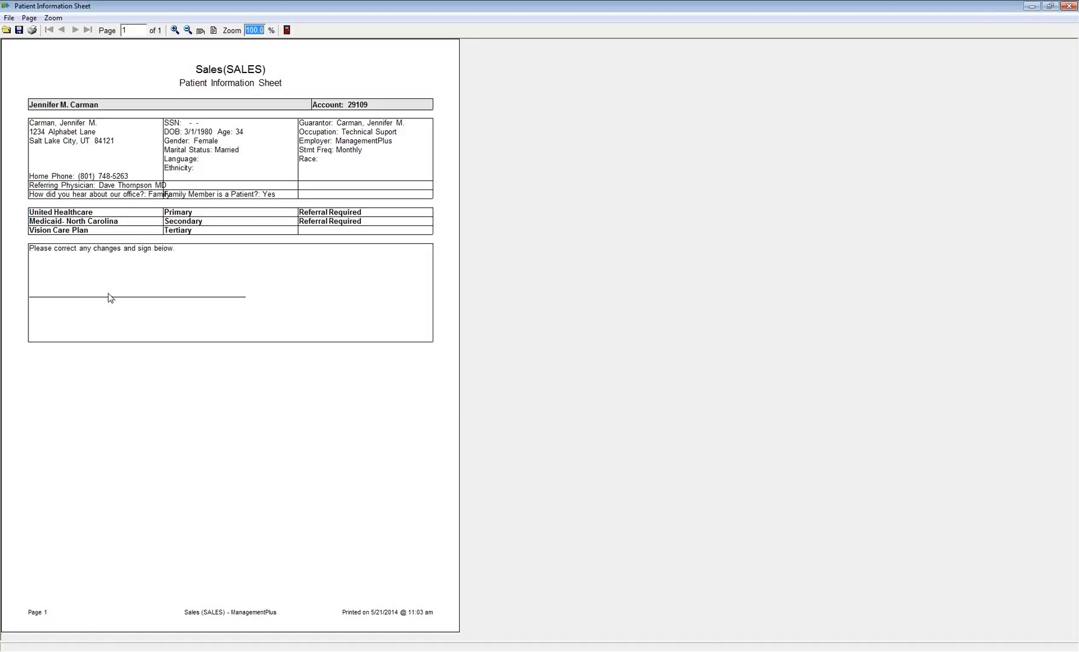
{"action": "key", "text": "Escape"}
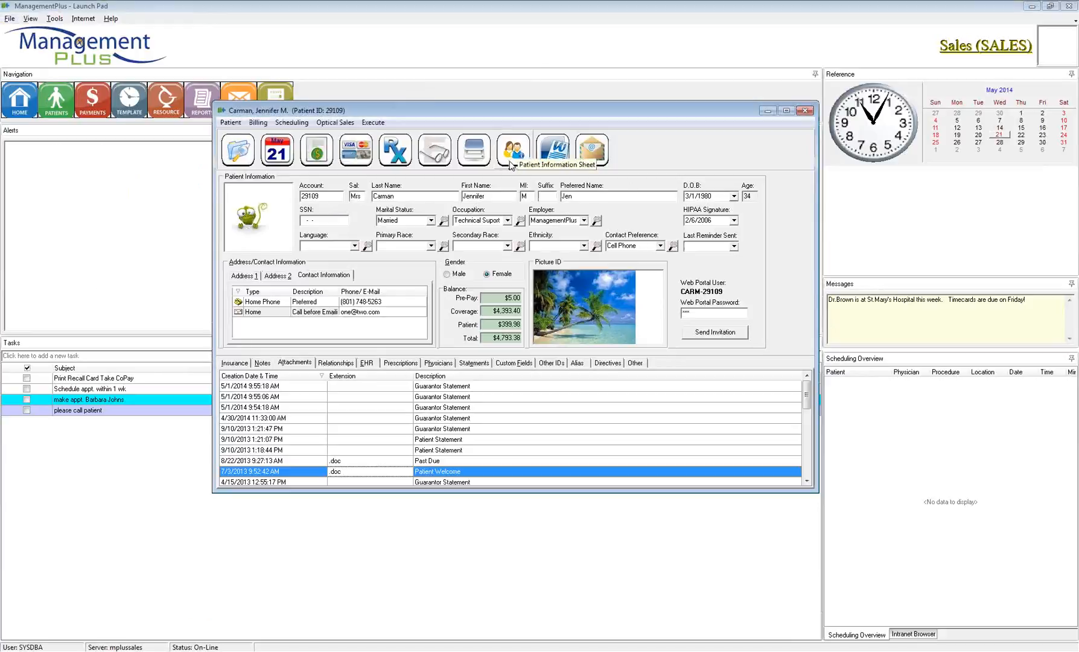
Step: Start a Word merge for this patient using the Past Due letter
{"action": "left_click", "coordinate": [554, 155]}
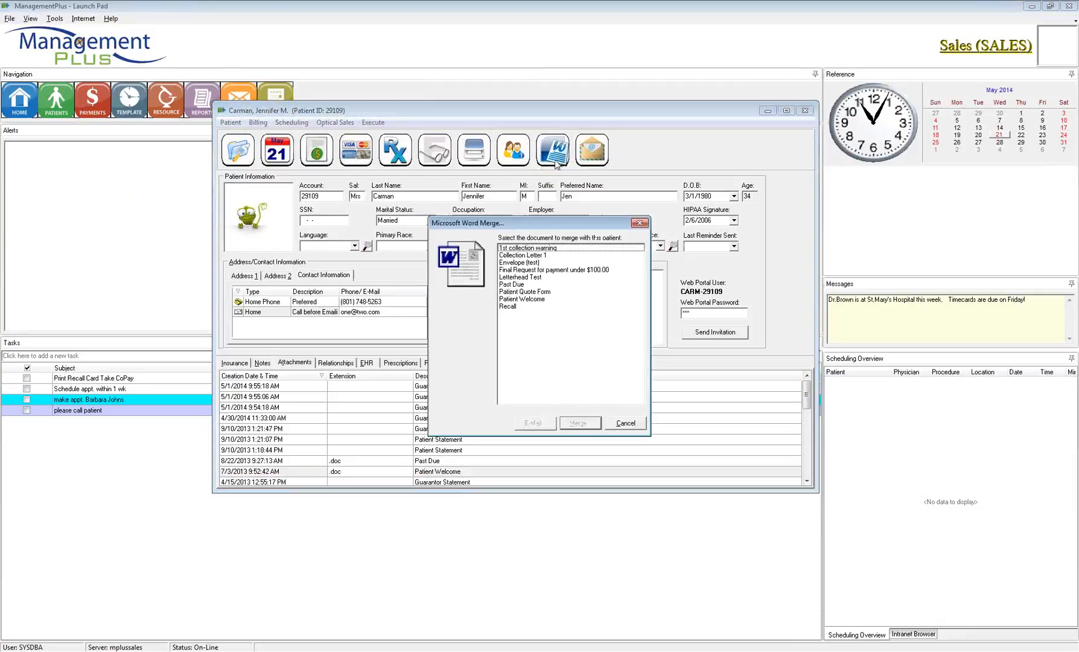
{"action": "left_click_drag", "start_coordinate": [546, 225], "coordinate": [496, 199]}
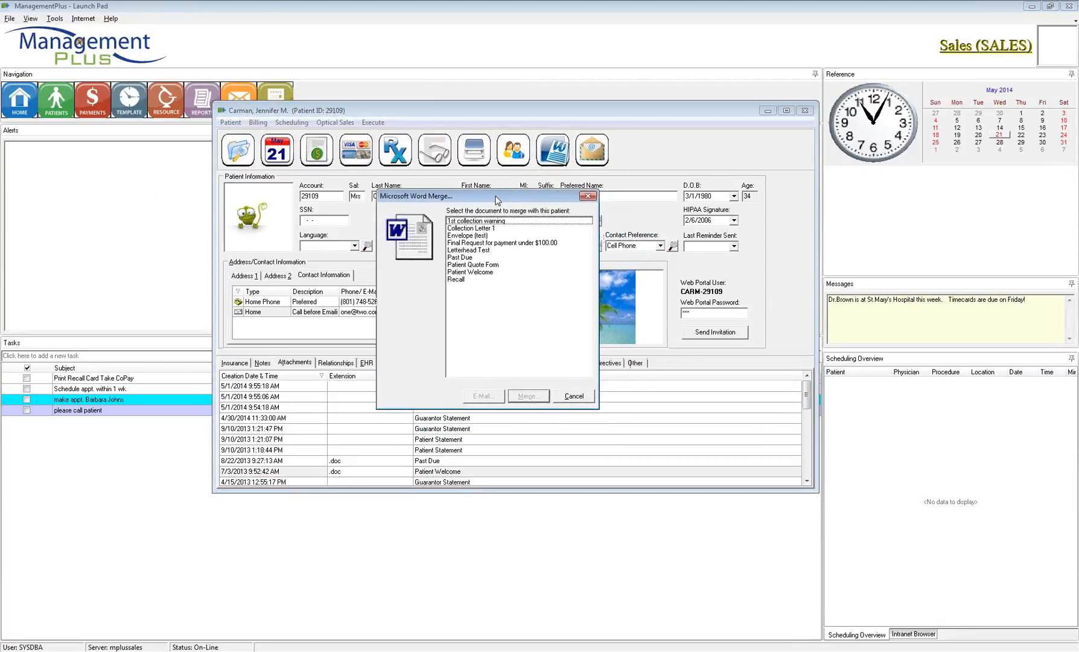
{"action": "left_click", "coordinate": [477, 223]}
{"action": "left_click", "coordinate": [469, 257]}
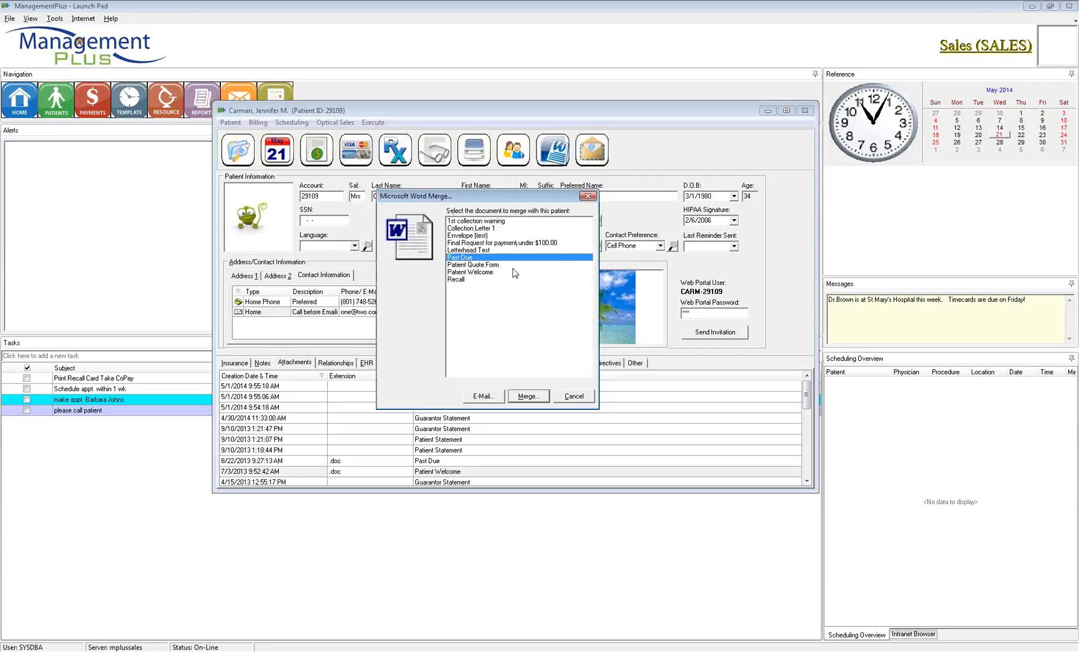
{"action": "left_click", "coordinate": [527, 398]}
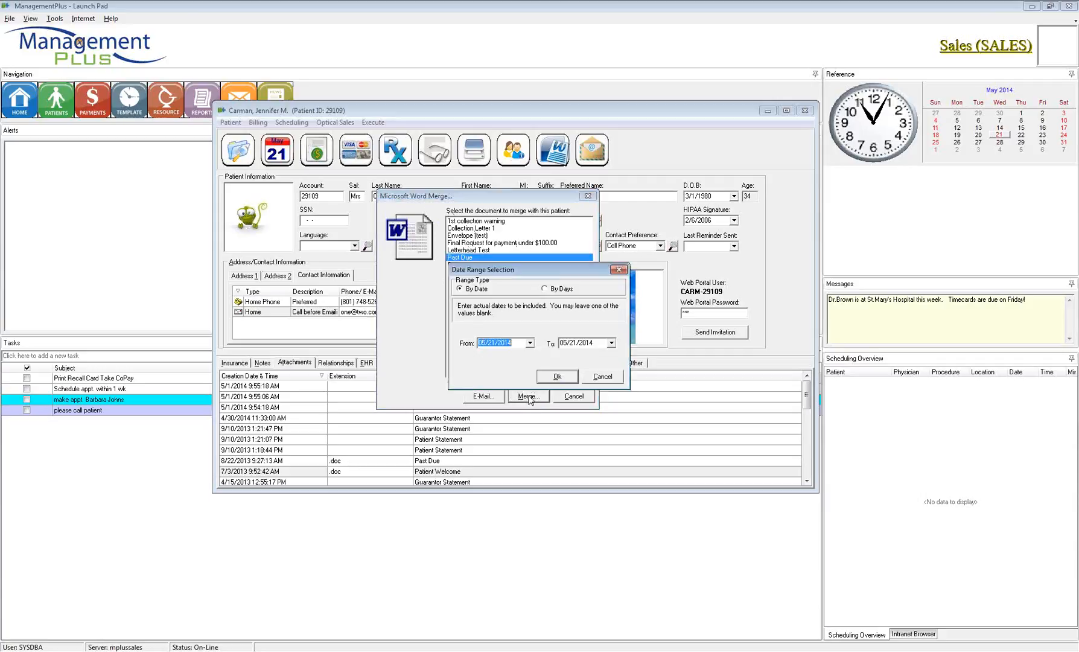
Step: Set the From date to May 2012, confirm the AR information, and run the merge
{"action": "left_click", "coordinate": [530, 343]}
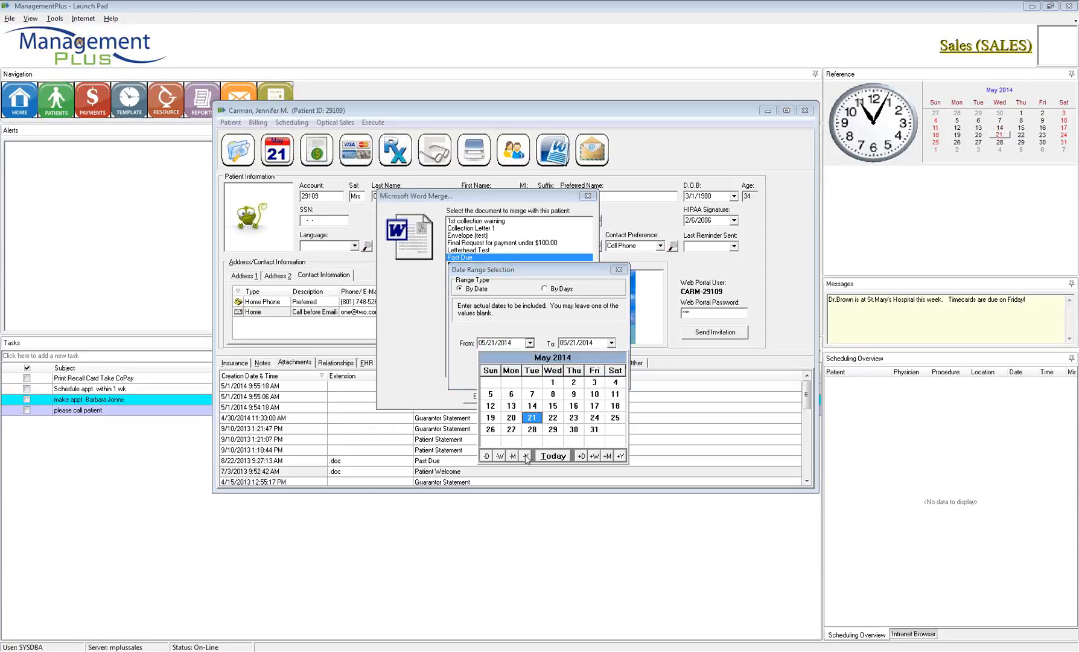
{"action": "double_click", "coordinate": [526, 456]}
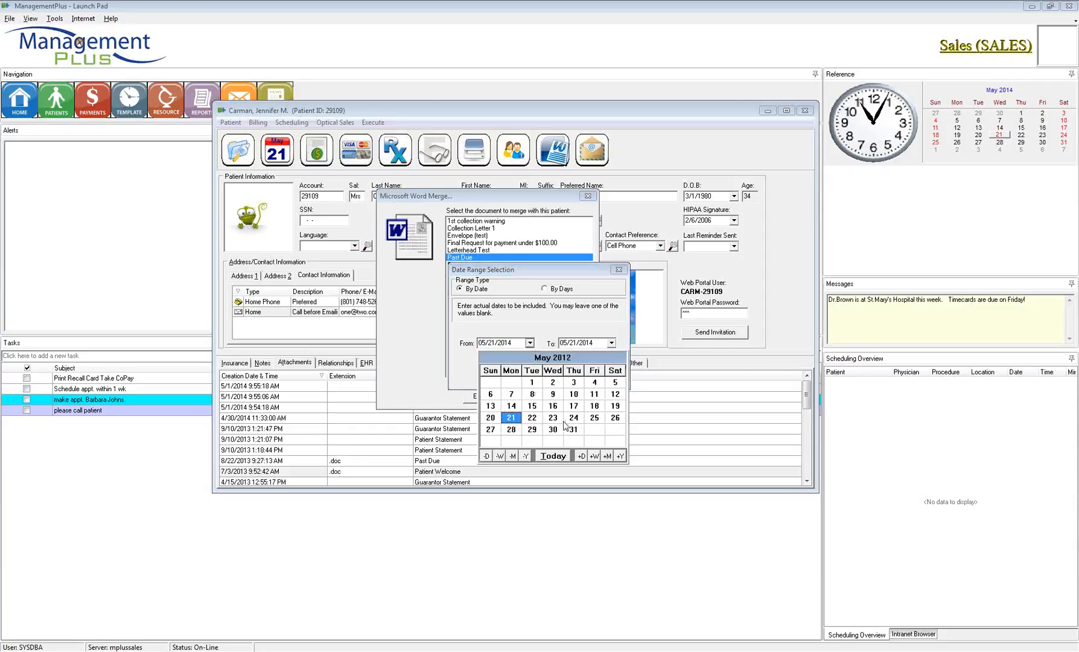
{"action": "left_click", "coordinate": [511, 417]}
{"action": "left_click", "coordinate": [561, 377]}
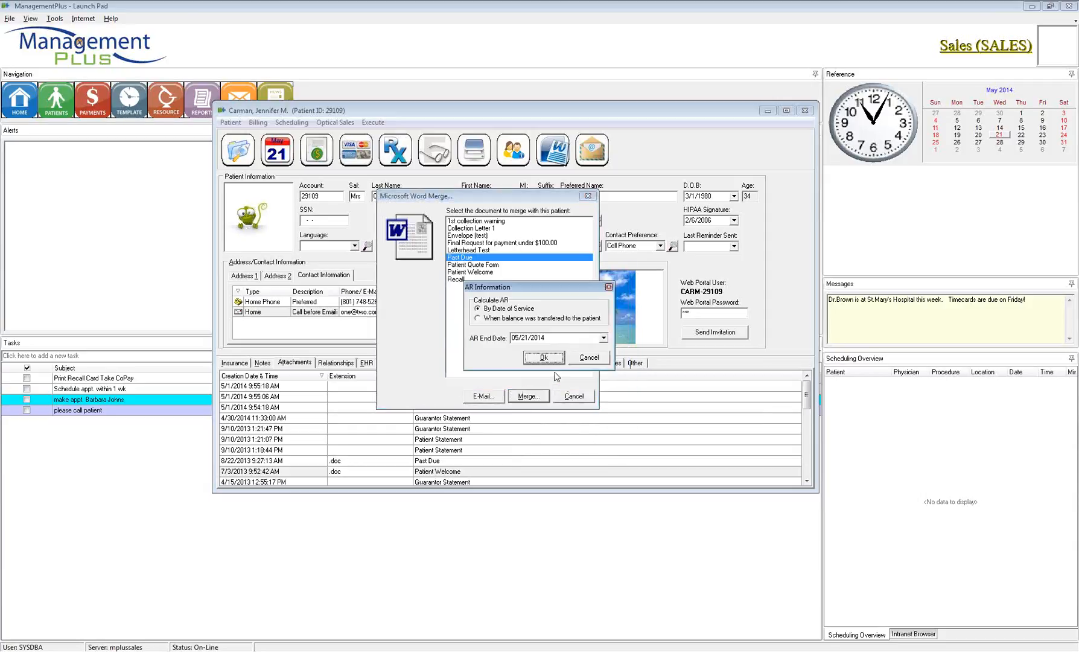
{"action": "left_click", "coordinate": [543, 358]}
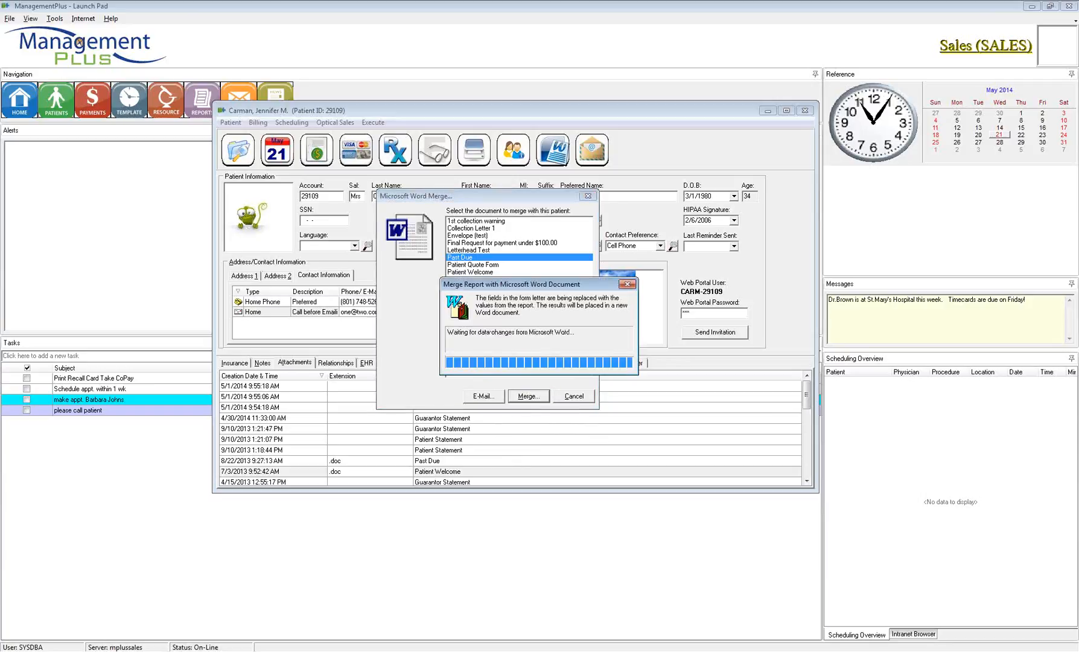
{"action": "left_click_drag", "start_coordinate": [680, 48], "coordinate": [551, 30]}
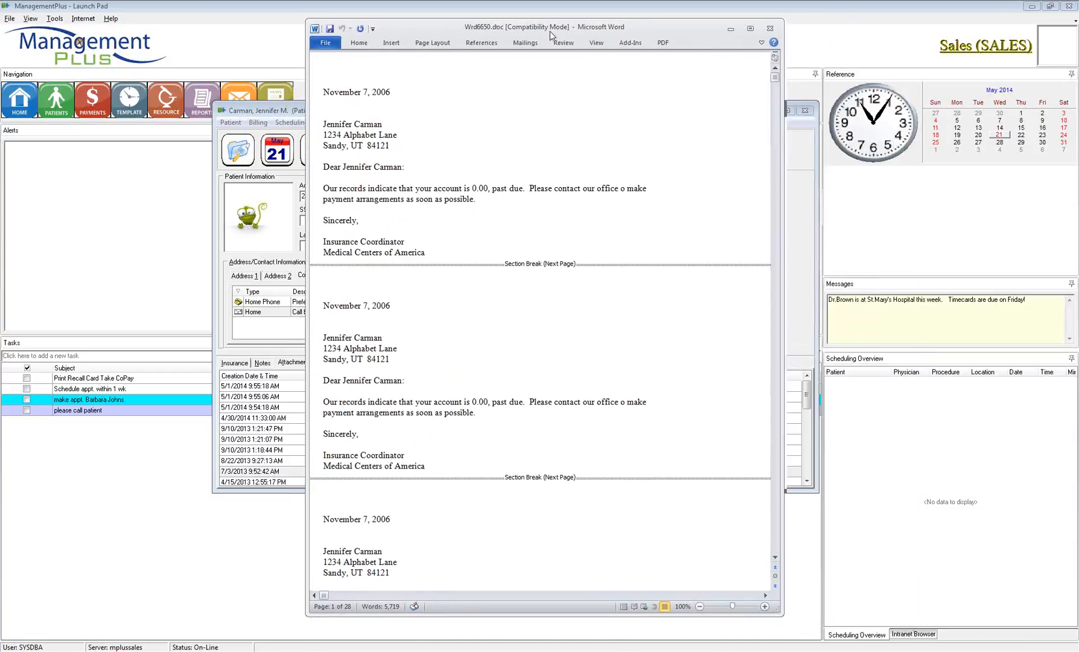
Step: Review the merged letters' greeting and 0.00 past-due balances
{"action": "left_click_drag", "start_coordinate": [325, 121], "coordinate": [390, 173]}
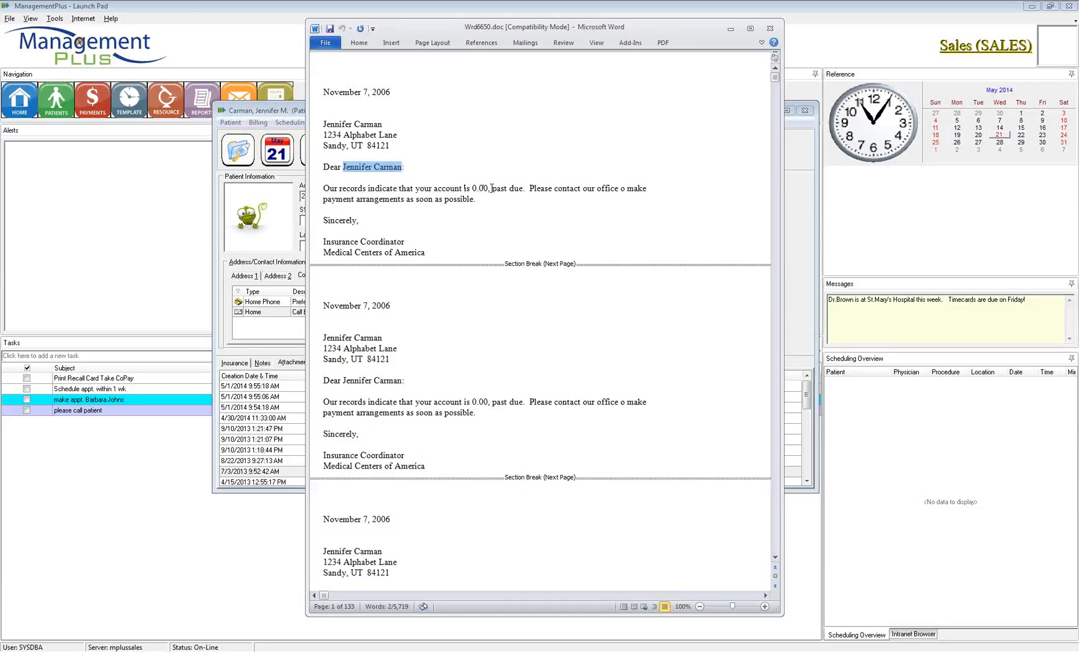
{"action": "left_click", "coordinate": [371, 421]}
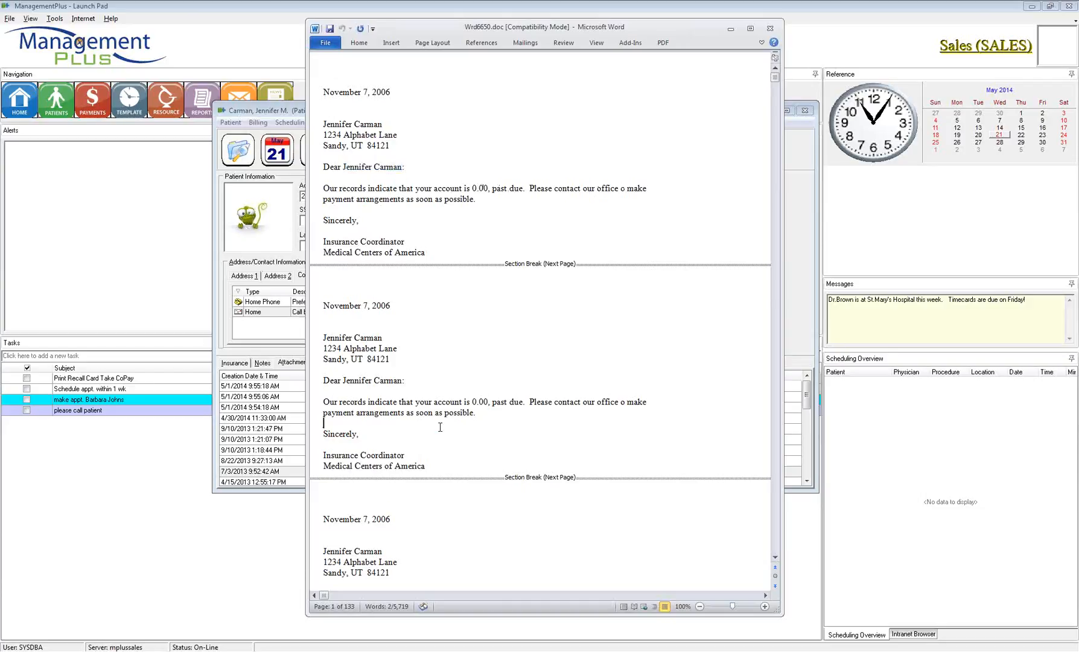
{"action": "scroll", "coordinate": [436, 414], "scroll_direction": "down", "scroll_amount": 3}
{"action": "double_click", "coordinate": [474, 508]}
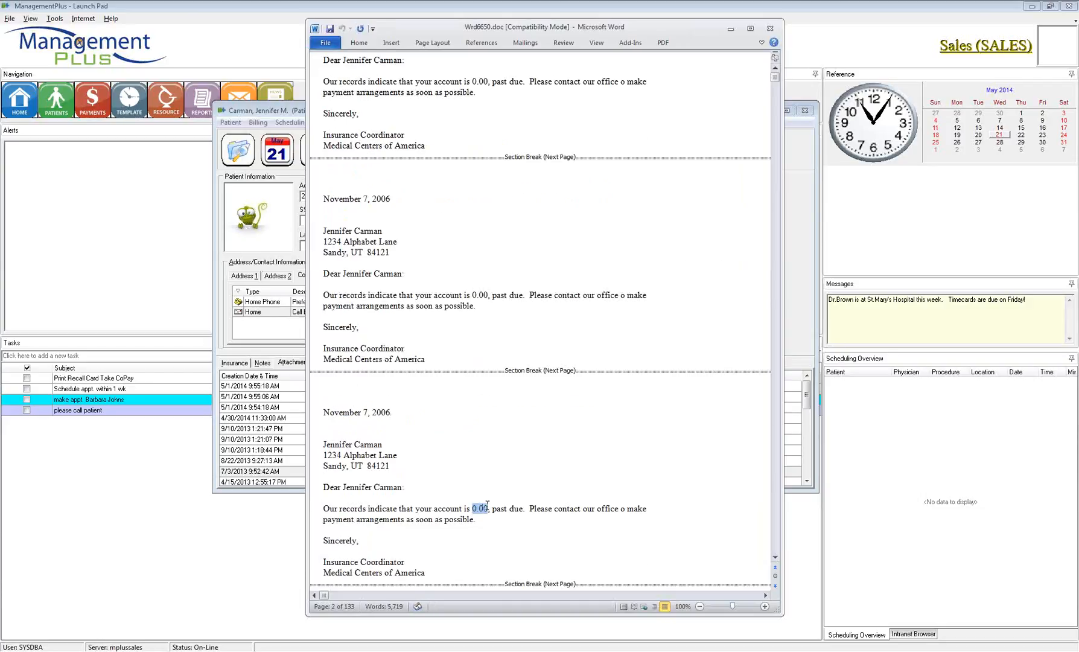
Step: Add a 'Thank you.' line below the second letter's paragraph
{"action": "left_click", "coordinate": [494, 310]}
{"action": "key", "text": "Return"}
{"action": "key", "text": "Return"}
{"action": "type", "text": "Thanks"}
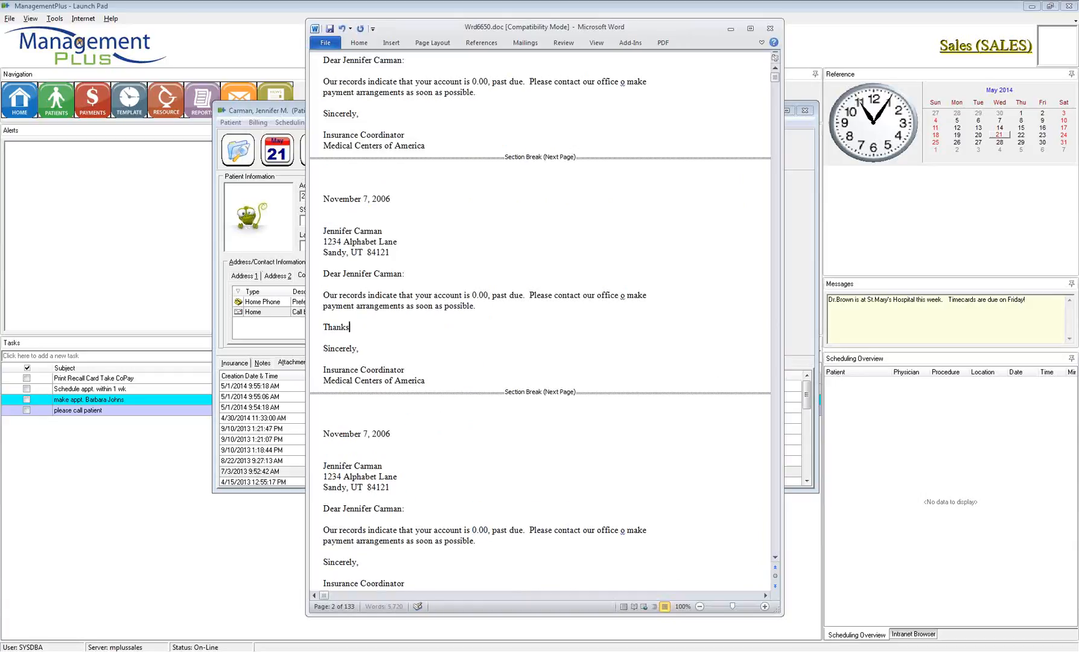
{"action": "key", "text": "BackSpace"}
{"action": "type", "text": "you."}
{"action": "left_click_drag", "start_coordinate": [369, 328], "coordinate": [324, 326]}
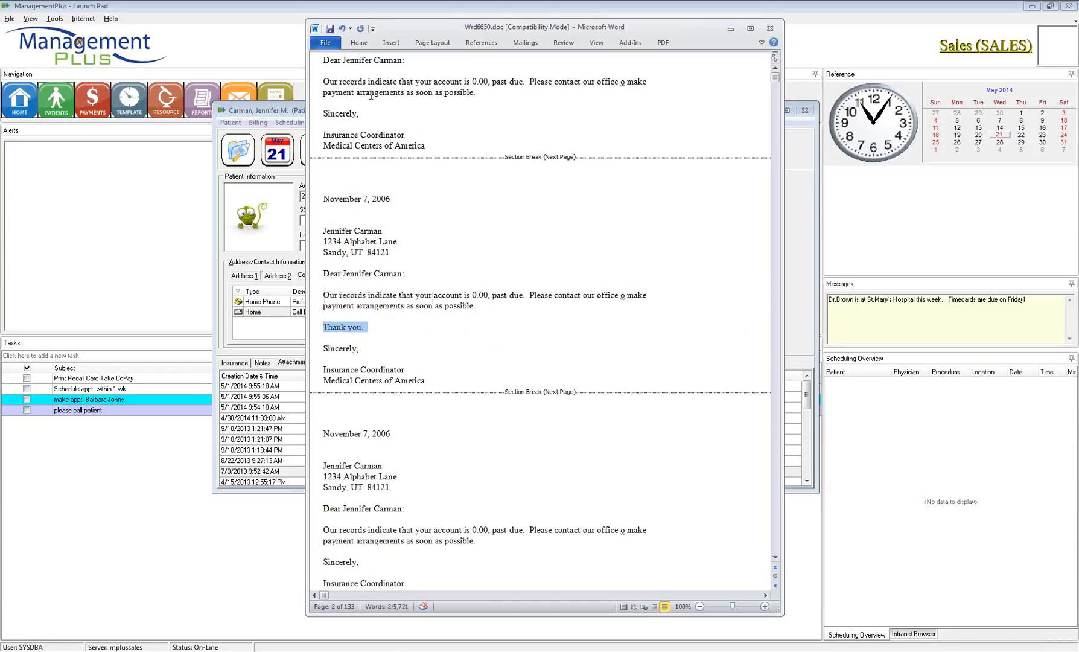
Step: Close Word saving the letter, then select the new Past Due attachment row
{"action": "left_click", "coordinate": [769, 28]}
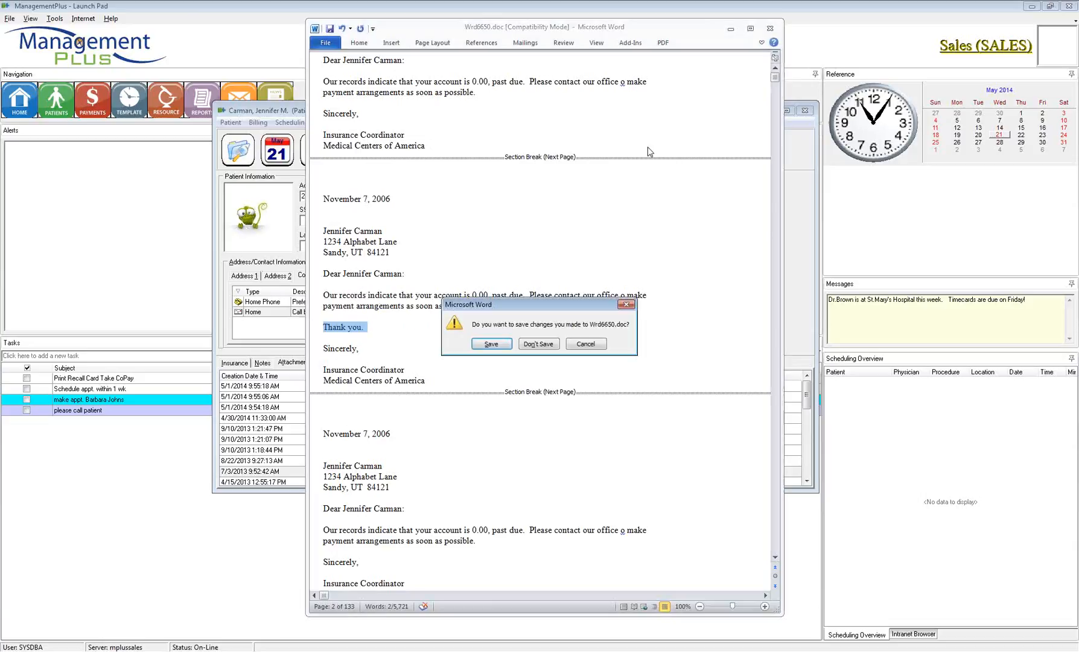
{"action": "left_click", "coordinate": [491, 343]}
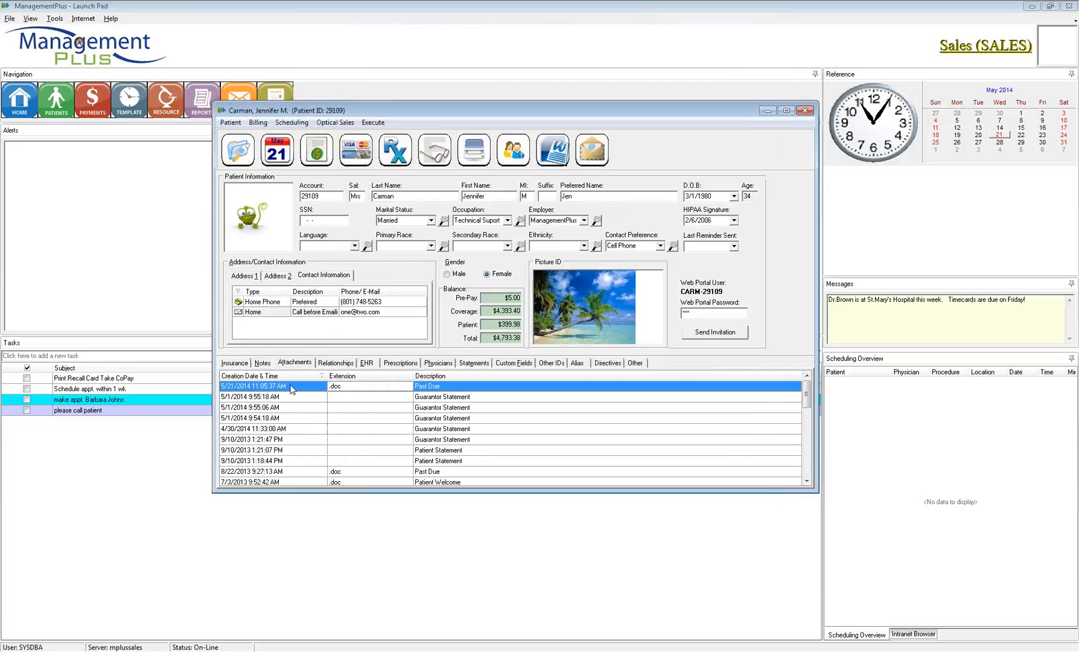
{"action": "left_click", "coordinate": [357, 391]}
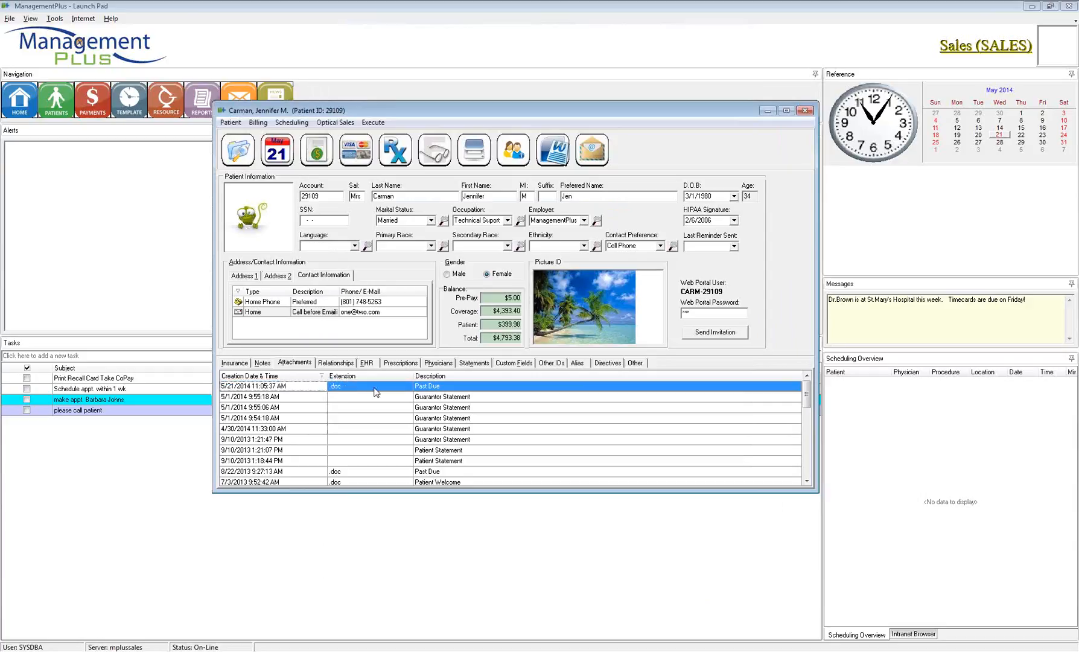
{"action": "left_click", "coordinate": [425, 391]}
{"action": "left_click", "coordinate": [302, 388]}
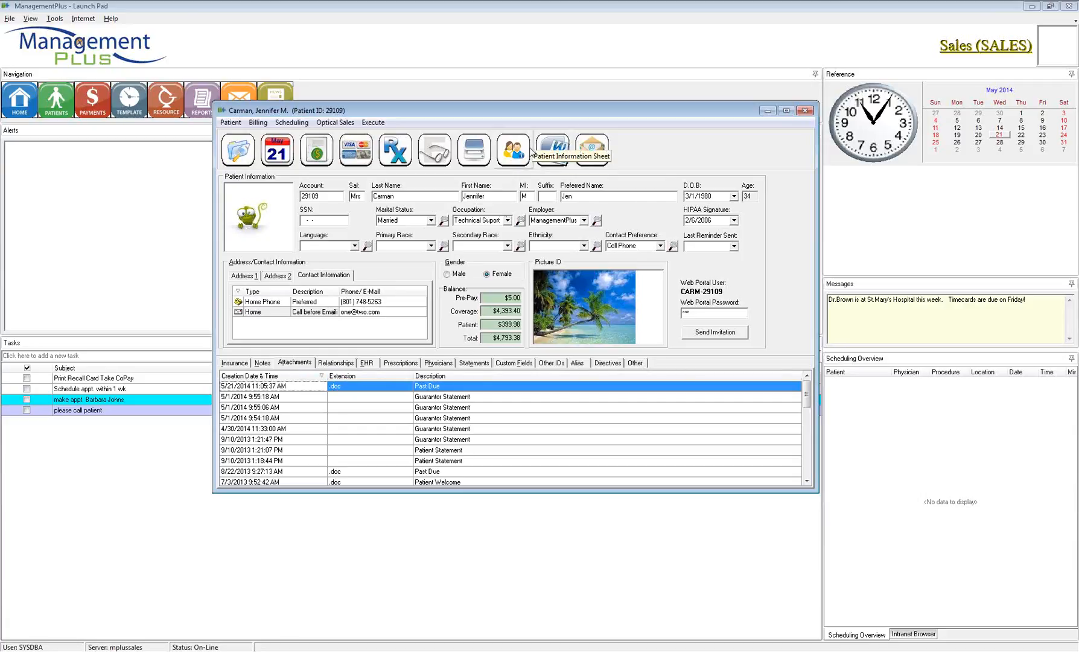
{"action": "right_click", "coordinate": [346, 390]}
{"action": "left_click", "coordinate": [366, 400]}
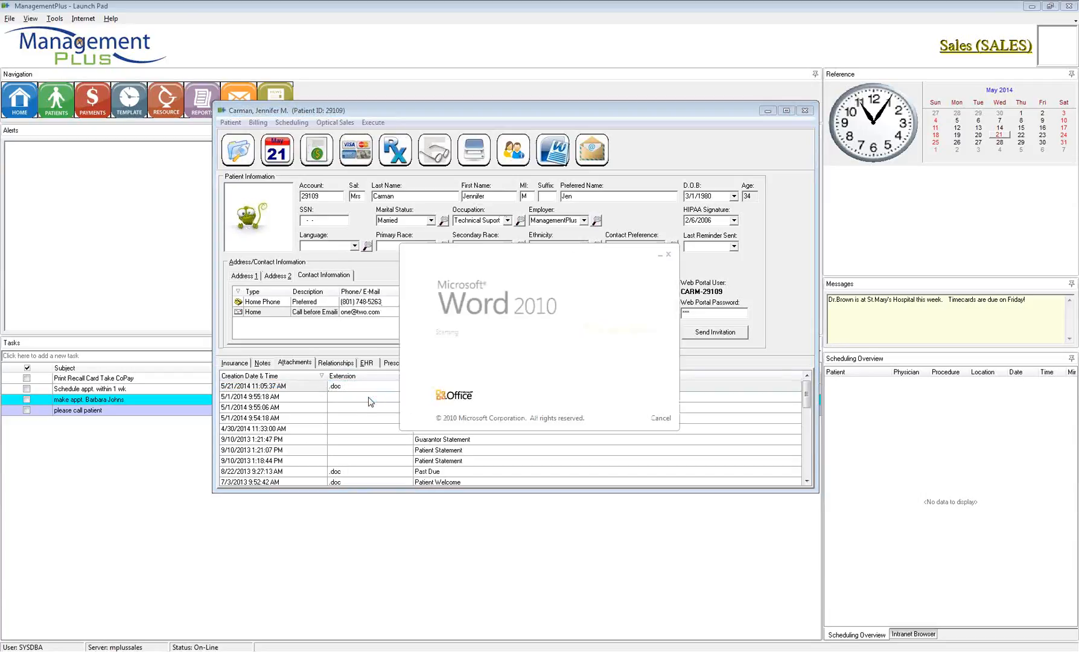
{"action": "left_click", "coordinate": [560, 257]}
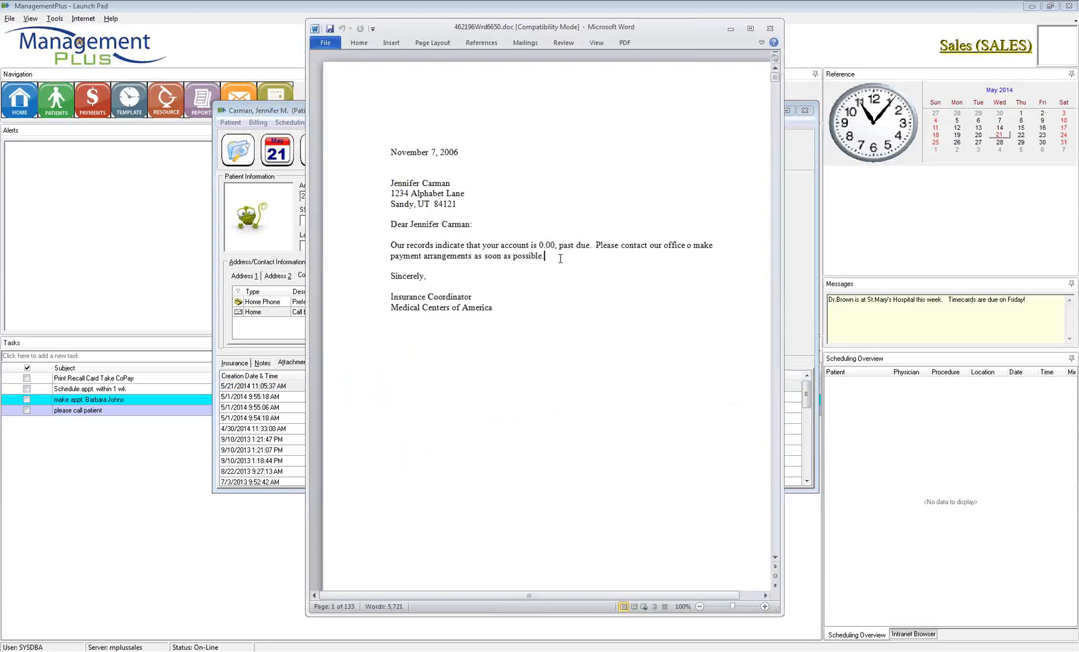
{"action": "key", "text": "Return"}
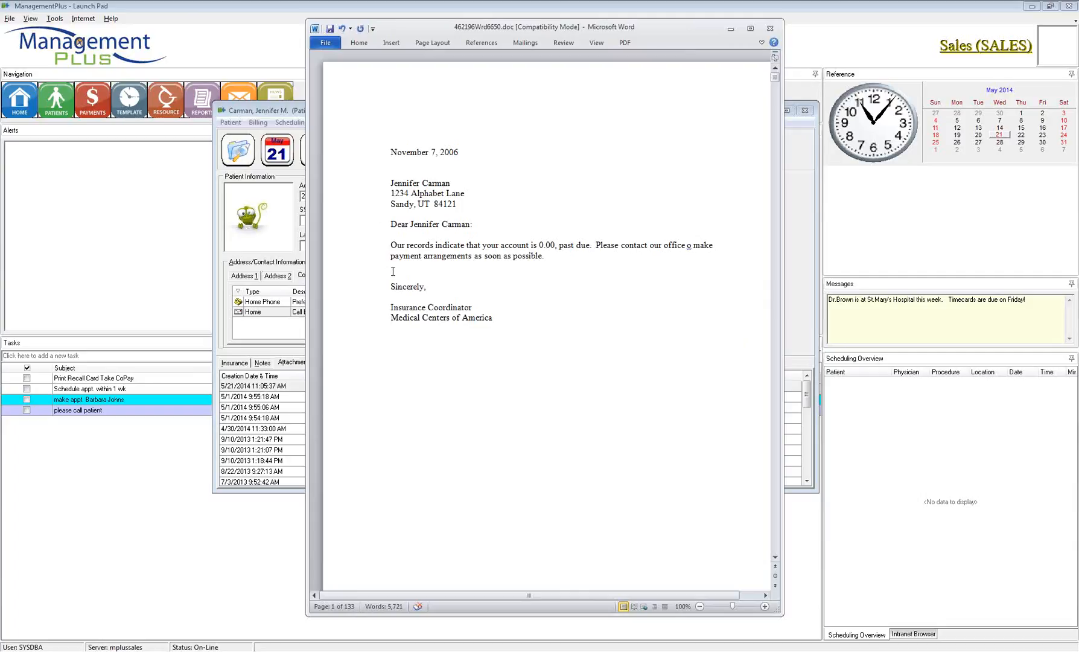
{"action": "left_click", "coordinate": [768, 28]}
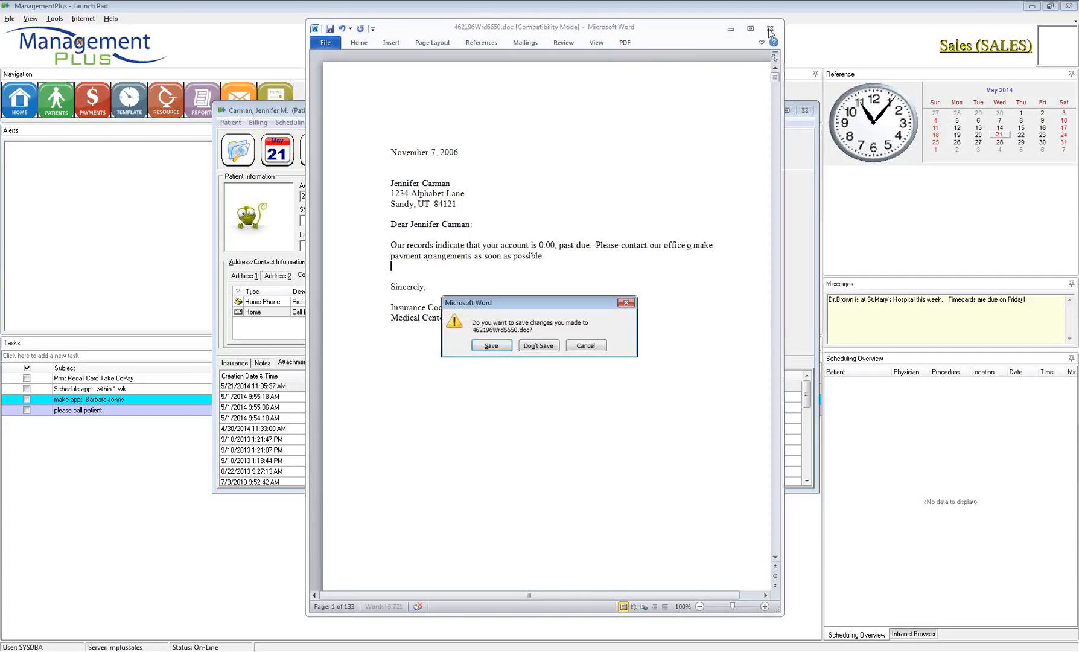
{"action": "left_click", "coordinate": [540, 345]}
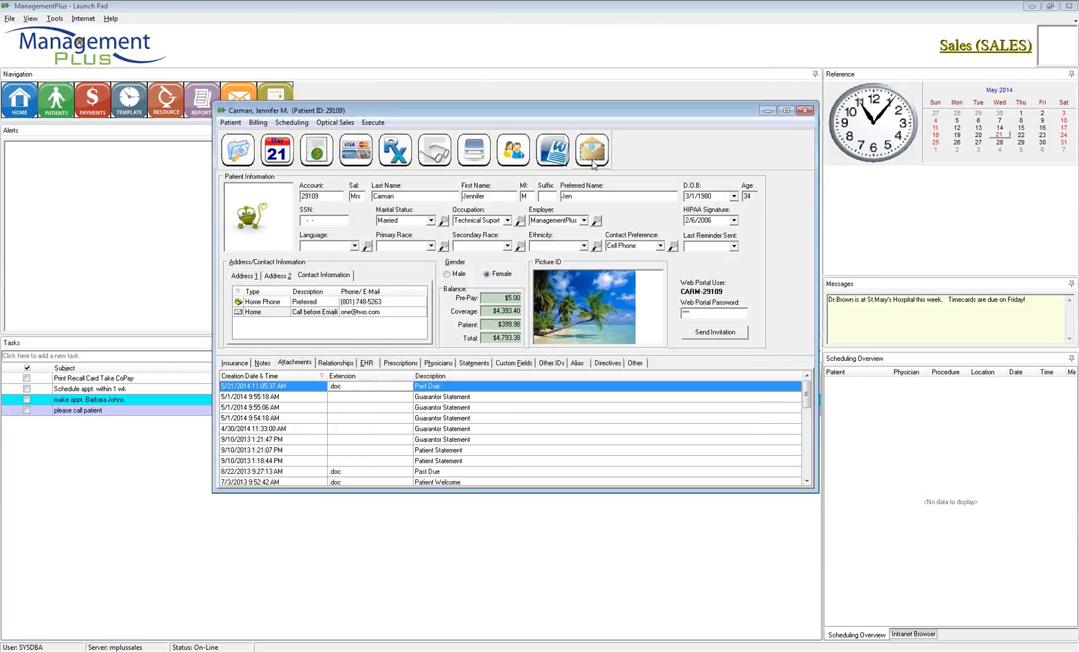
{"action": "left_click", "coordinate": [593, 151]}
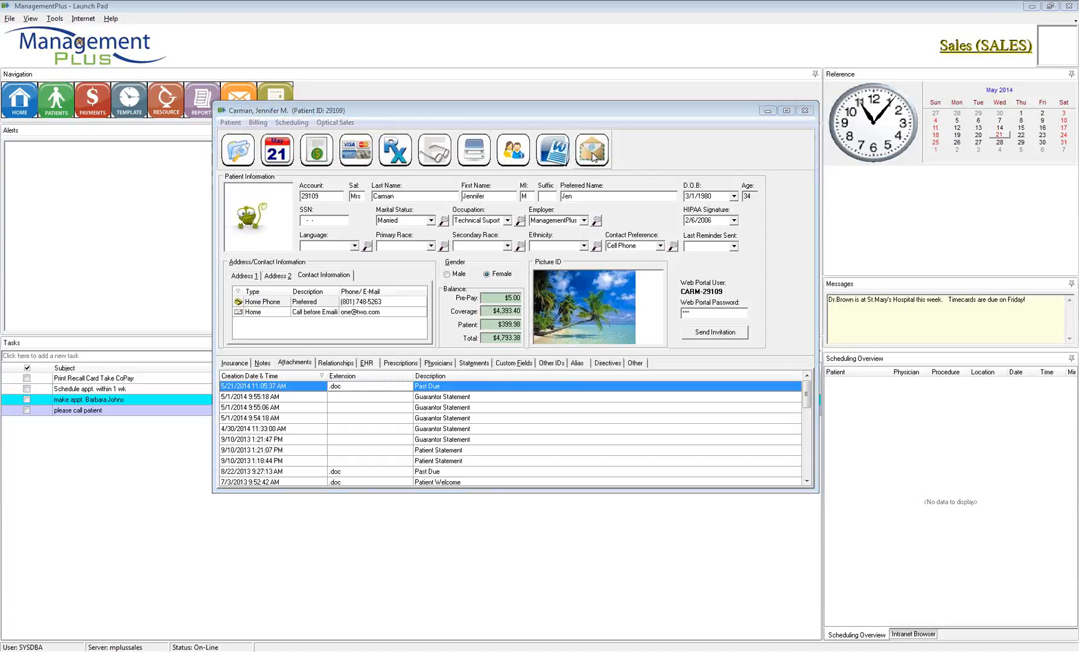
{"action": "left_click_drag", "start_coordinate": [538, 129], "coordinate": [709, 113]}
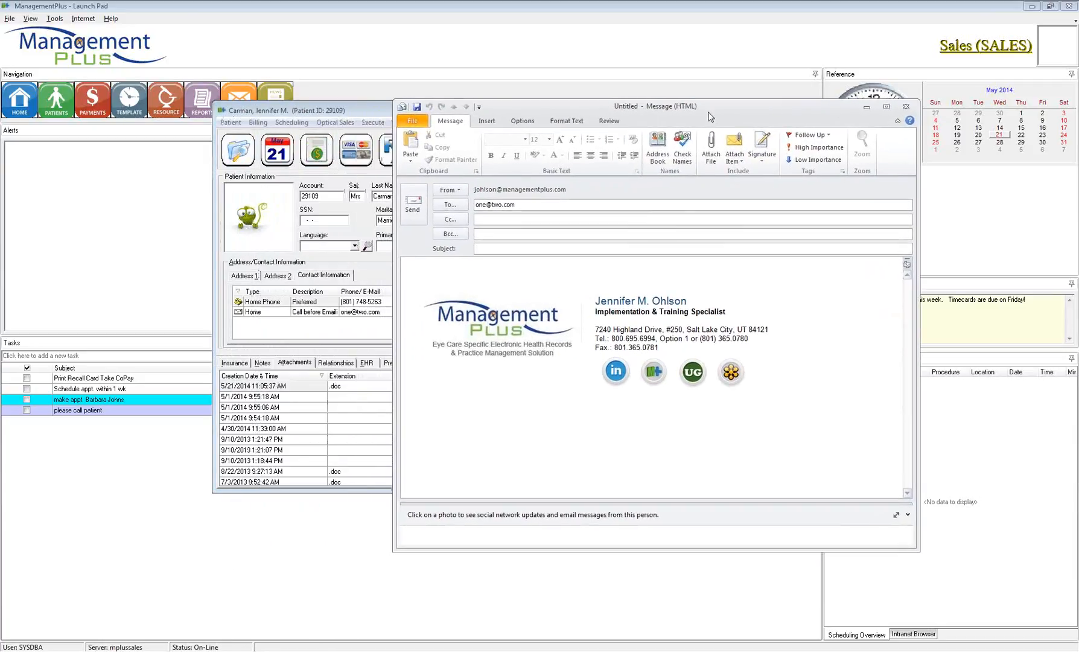
{"action": "left_click_drag", "start_coordinate": [529, 205], "coordinate": [465, 207]}
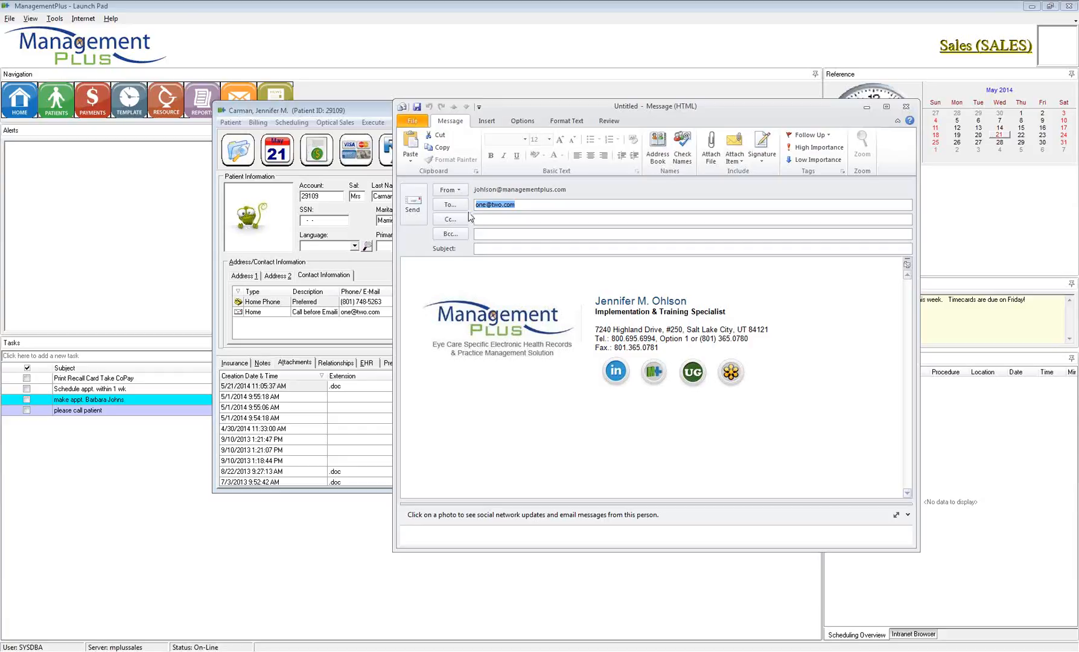
{"action": "left_click_drag", "start_coordinate": [729, 121], "coordinate": [682, 128]}
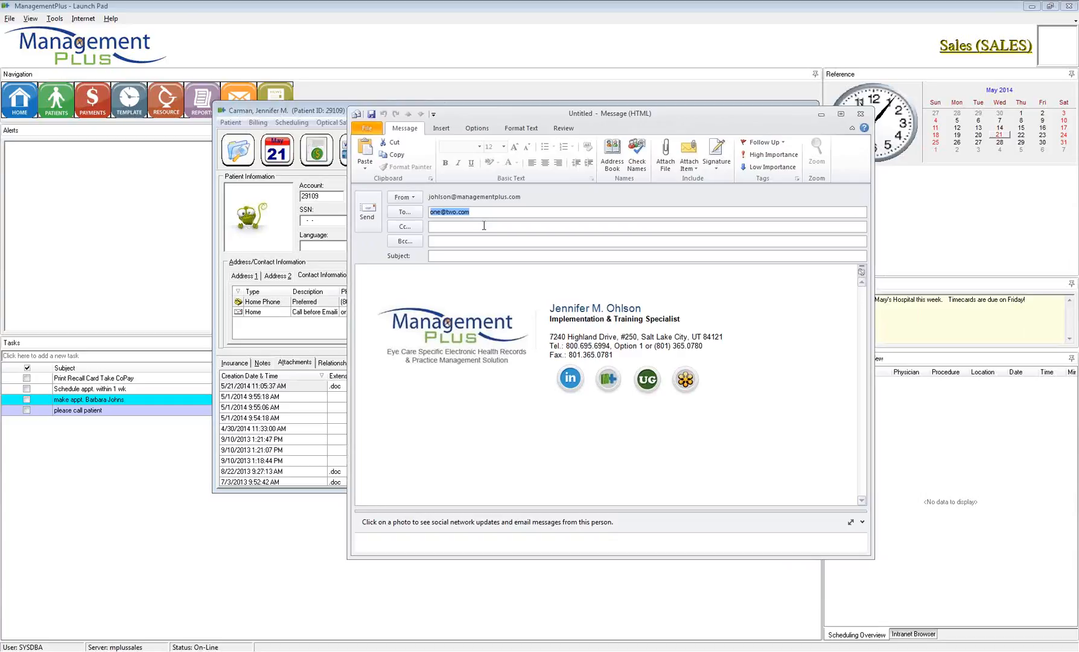
{"action": "left_click", "coordinate": [454, 256]}
{"action": "type", "text": "Appt"}
{"action": "key", "text": "Tab"}
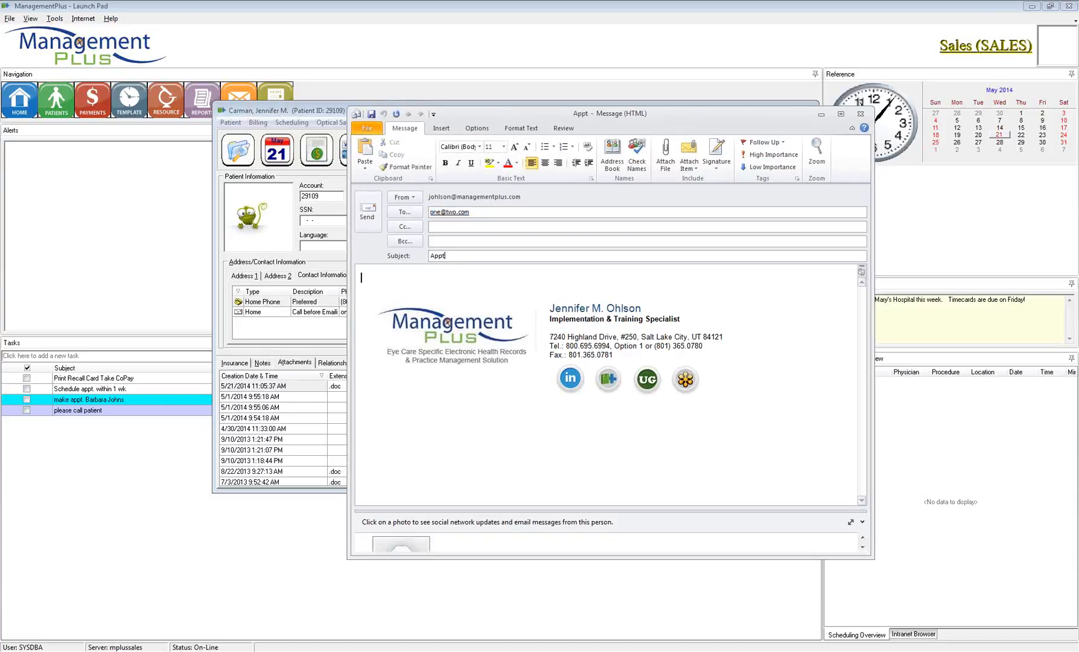
{"action": "type", "text": "eoighsd'lk"}
{"action": "key", "text": "BackSpace"}
{"action": "key", "text": "BackSpace"}
{"action": "key", "text": "BackSpace"}
{"action": "key", "text": "BackSpace"}
{"action": "key", "text": "BackSpace"}
{"action": "key", "text": "BackSpace"}
{"action": "key", "text": "BackSpace"}
{"action": "key", "text": "BackSpace"}
{"action": "key", "text": "BackSpace"}
{"action": "key", "text": "BackSpace"}
{"action": "key", "text": "BackSpace"}
{"action": "left_click", "coordinate": [860, 118]}
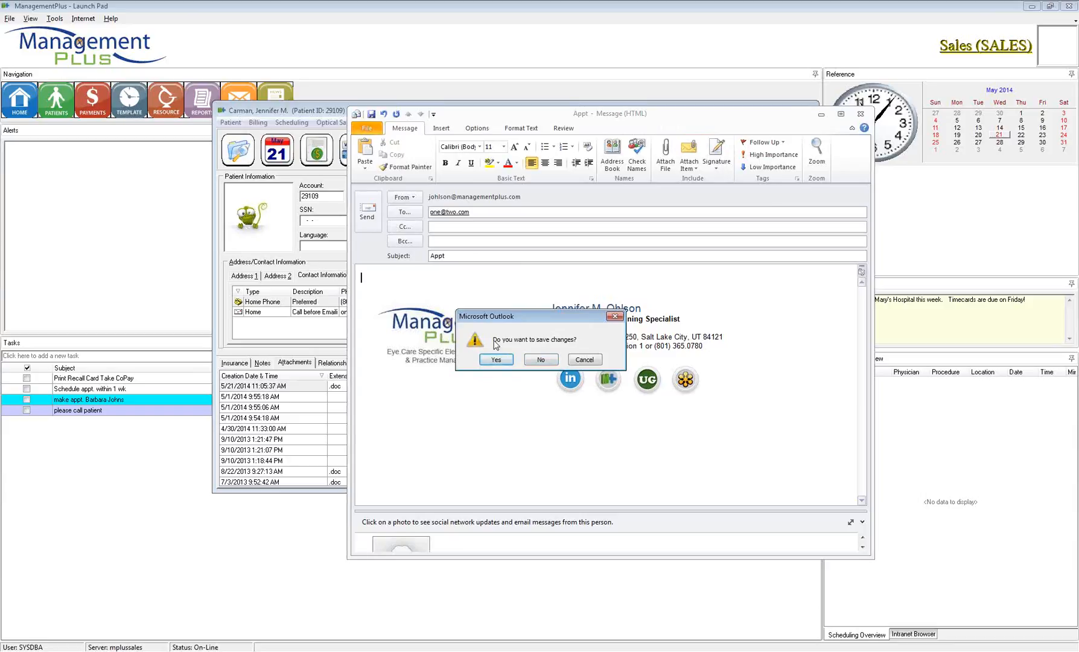
{"action": "left_click", "coordinate": [541, 359]}
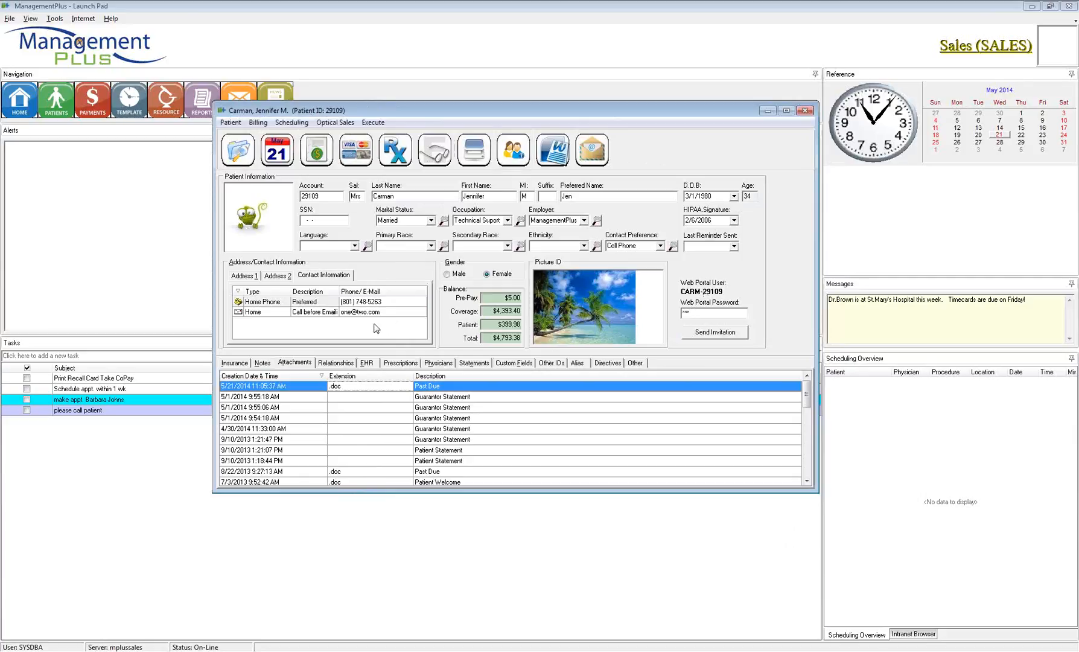
Step: Check the Notes and Attachments tabs, then display the United Healthcare, Medicaid and Vision Care coverages
{"action": "left_click", "coordinate": [234, 364]}
{"action": "left_click", "coordinate": [262, 364]}
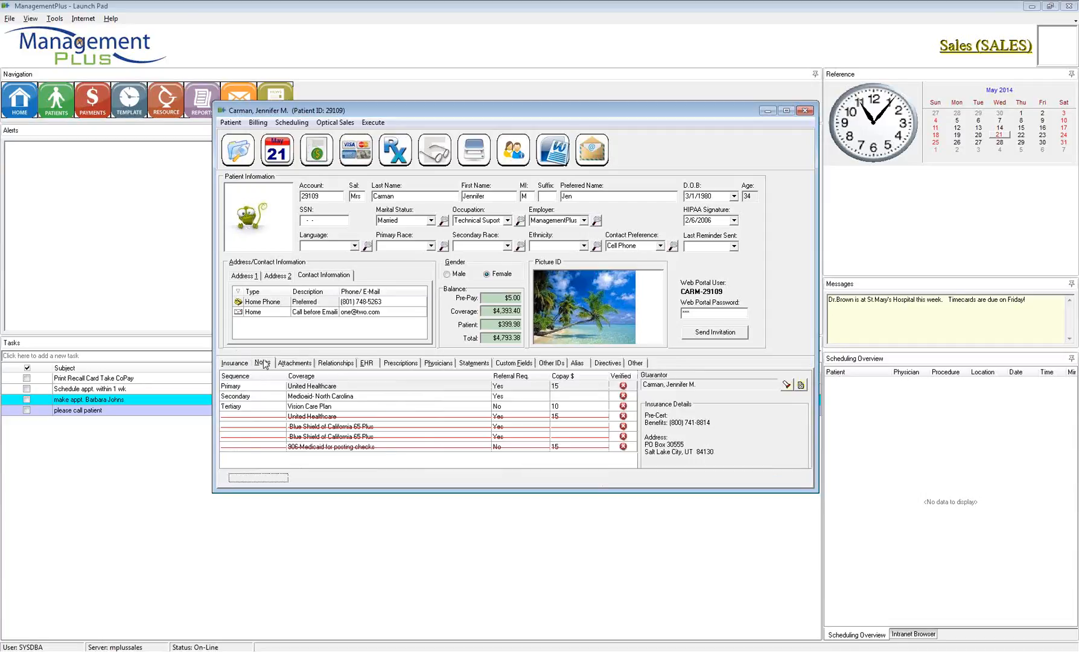
{"action": "left_click", "coordinate": [305, 363]}
{"action": "left_click", "coordinate": [223, 364]}
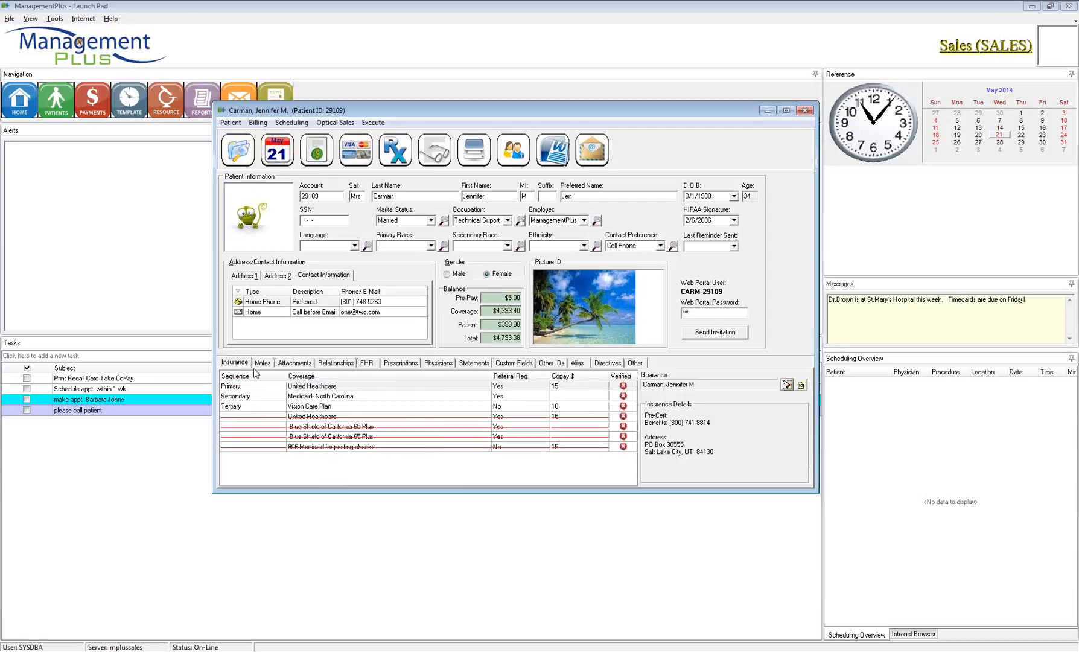